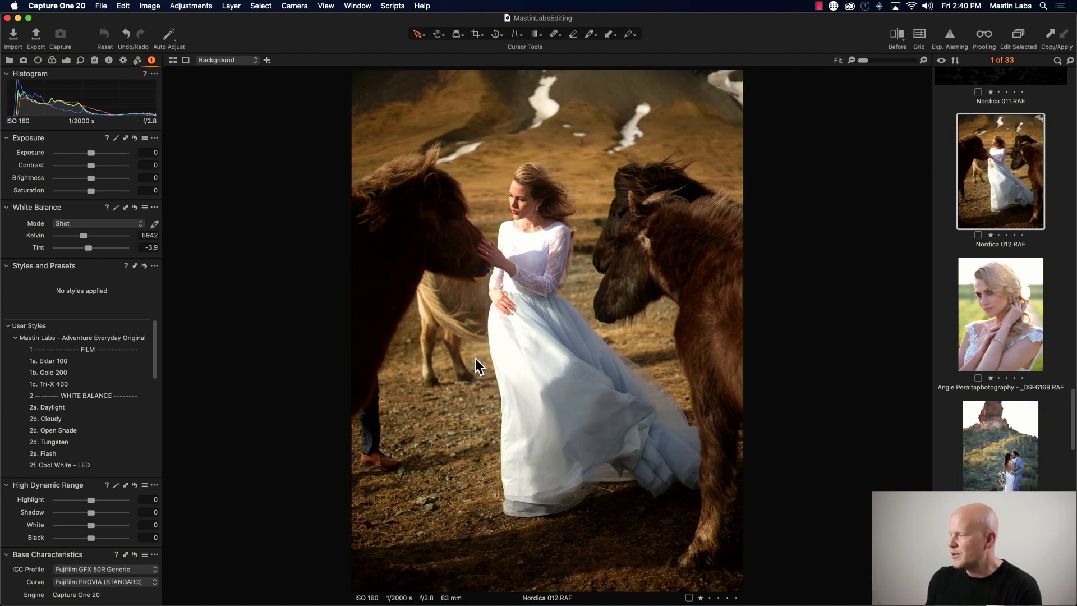
- Apply the Mastin Labs Portra Original style 1b. Portra 400 to the Nordica 012 horse photo
{"action": "left_click", "coordinate": [984, 330]}
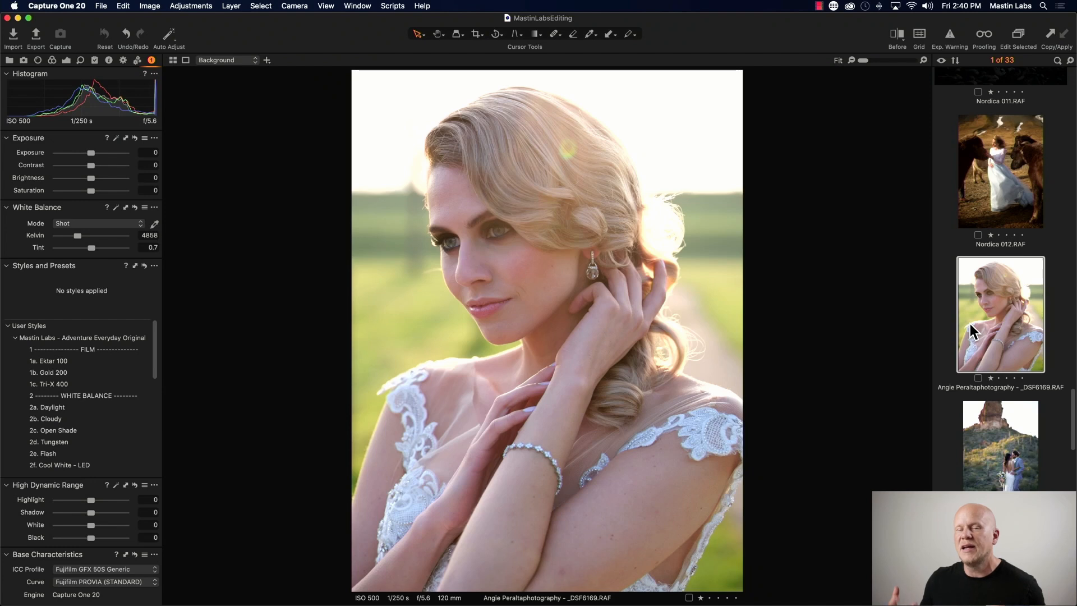
{"action": "left_click", "coordinate": [1008, 191]}
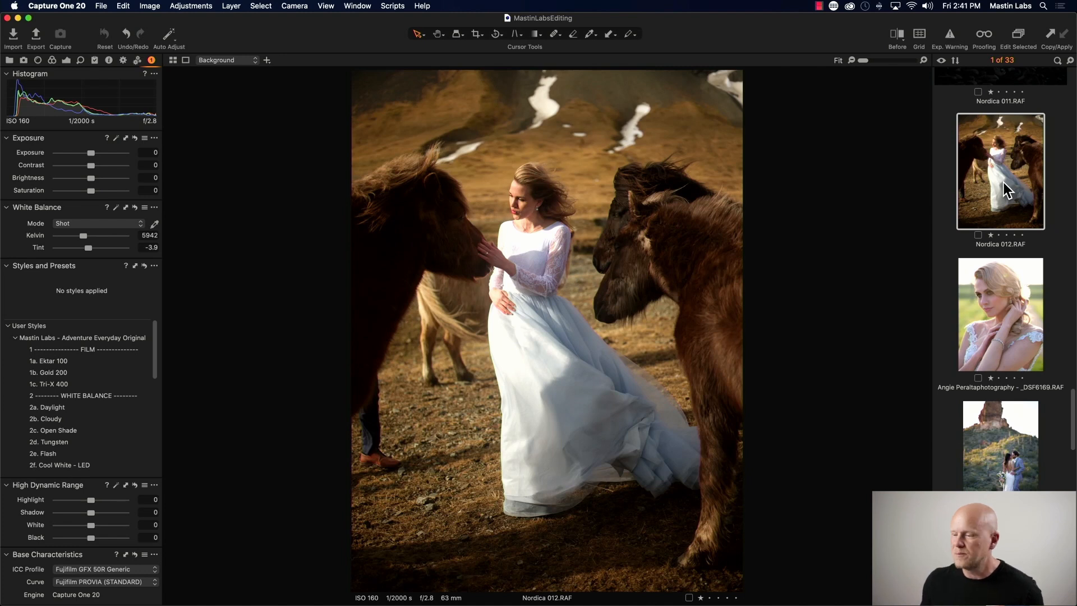
{"action": "left_click", "coordinate": [15, 338]}
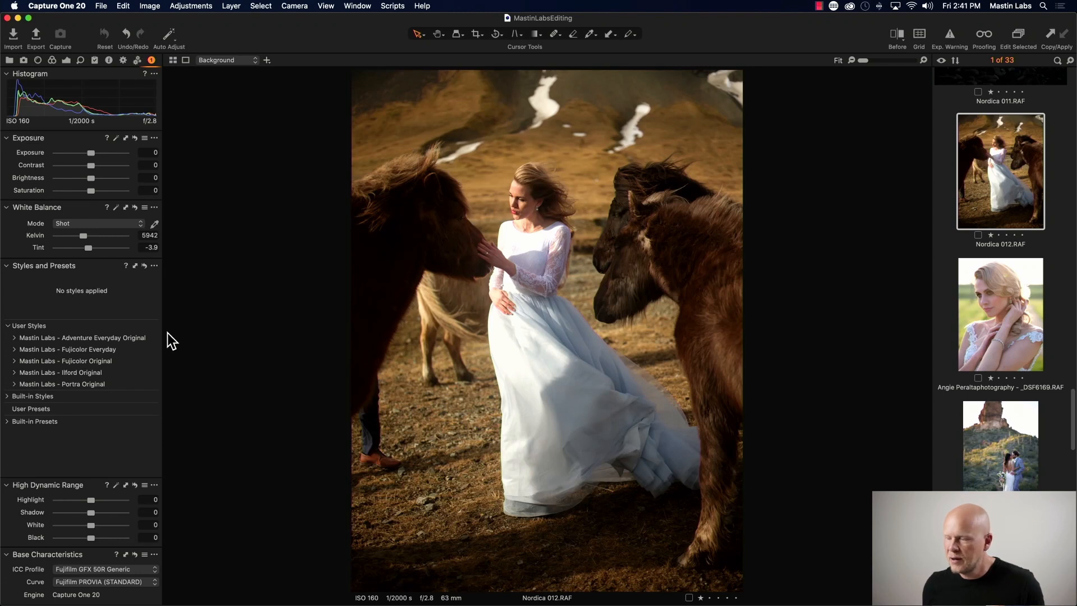
{"action": "left_click", "coordinate": [14, 384]}
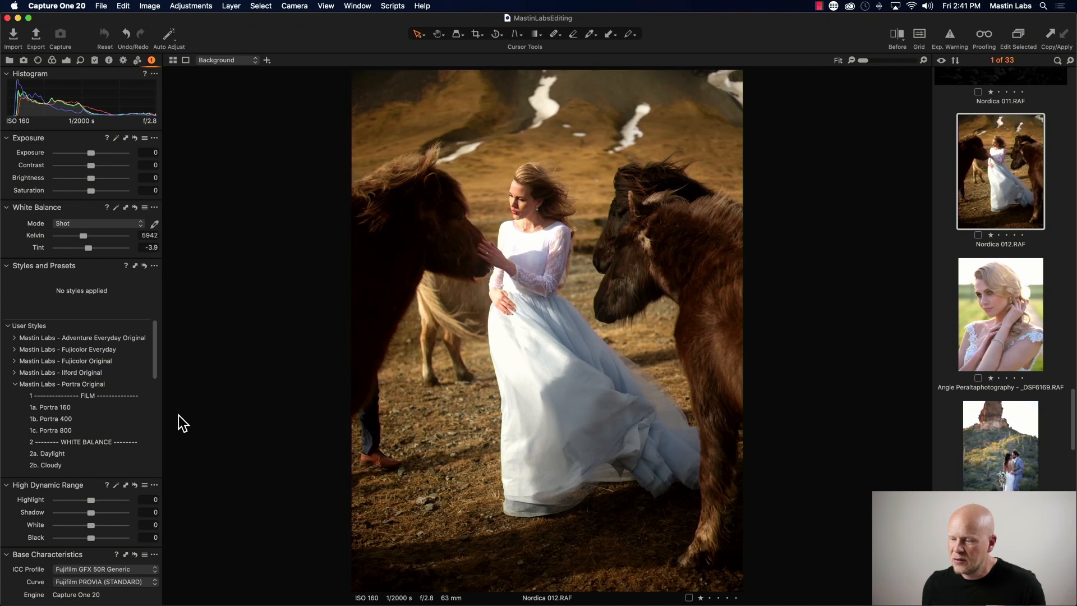
{"action": "left_click", "coordinate": [140, 418]}
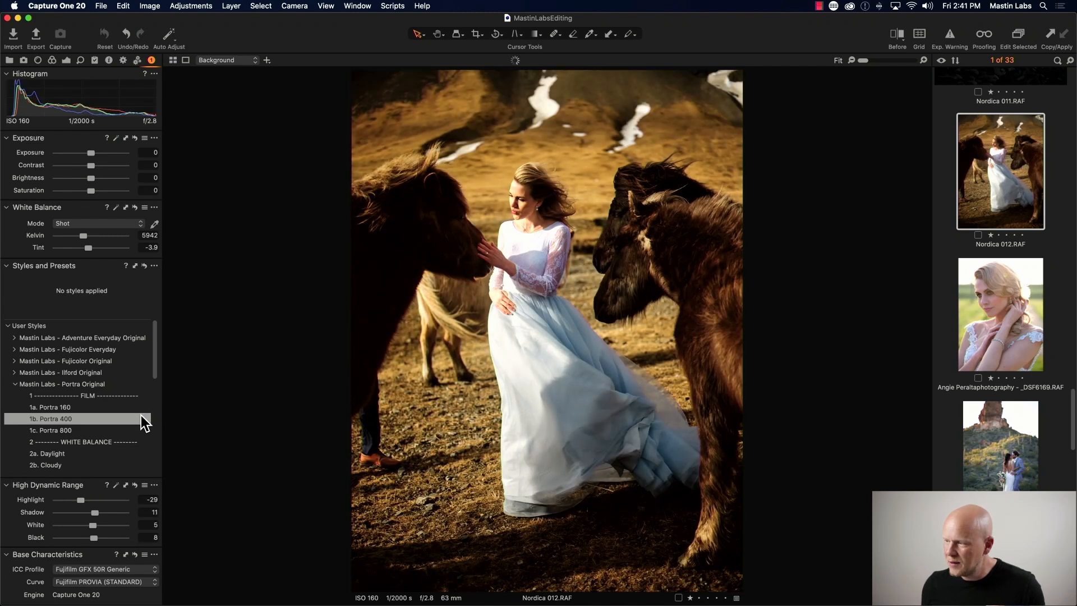
{"action": "left_click", "coordinate": [105, 418]}
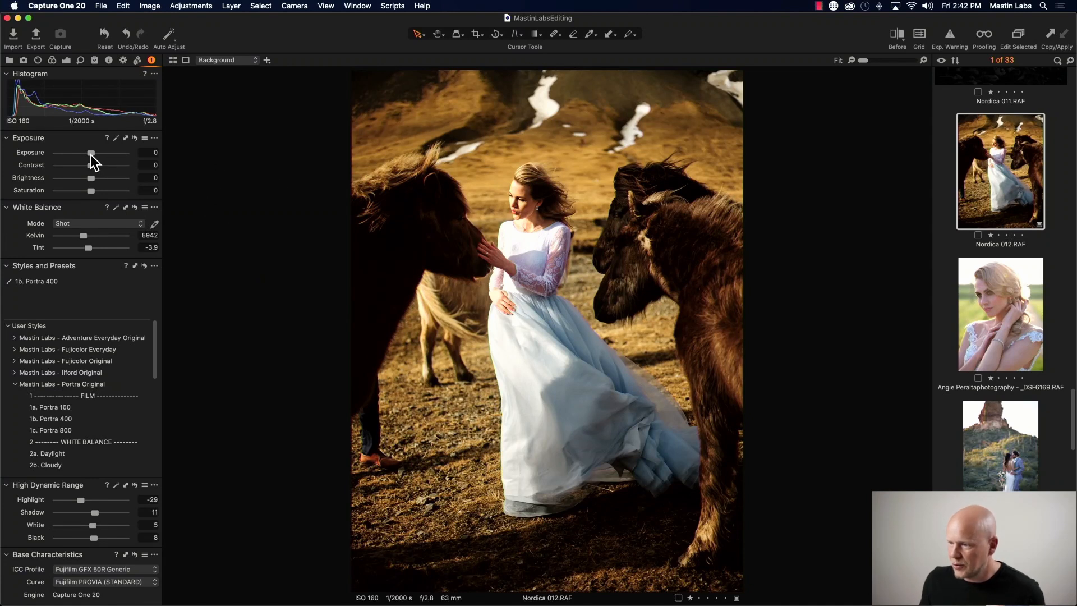
- Lower the exposure to -0.18 and set the white balance tint to -1.6
{"action": "left_click_drag", "start_coordinate": [92, 153], "coordinate": [90, 154]}
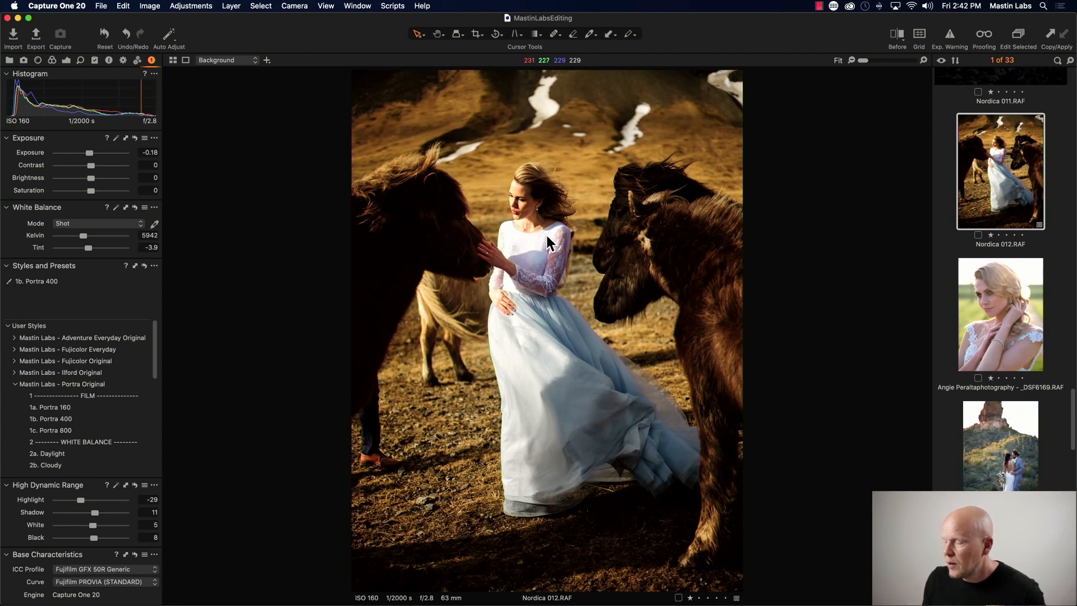
{"action": "left_click", "coordinate": [923, 60]}
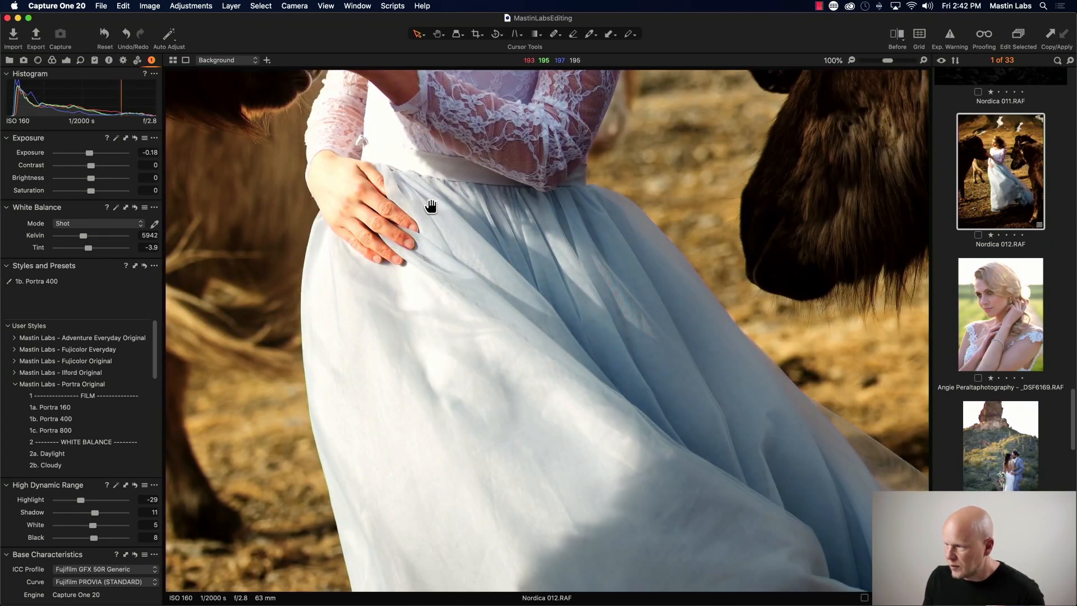
{"action": "left_click_drag", "start_coordinate": [432, 211], "coordinate": [573, 374]}
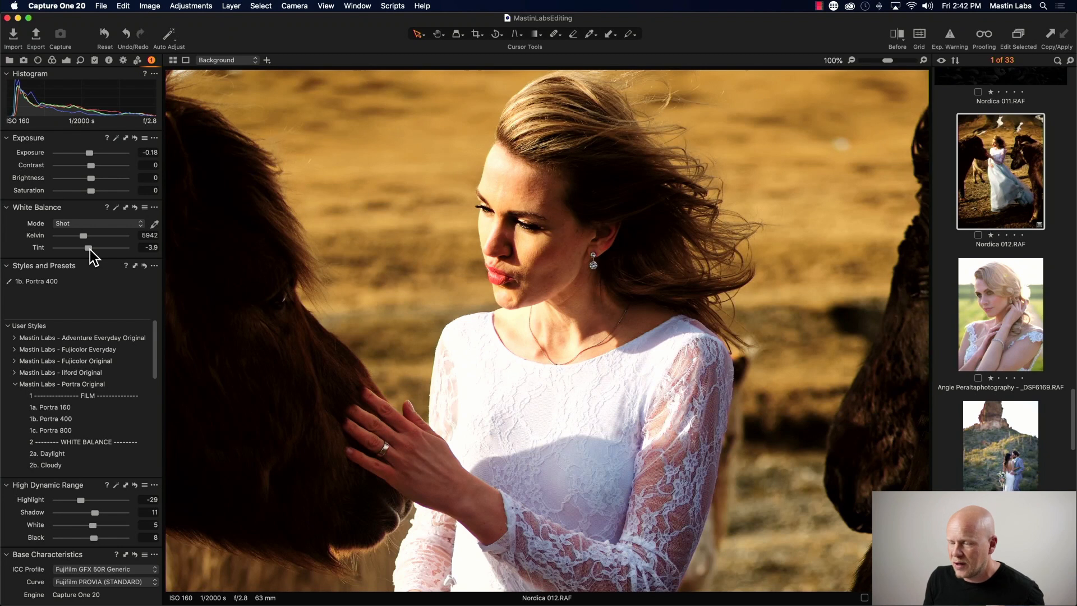
{"action": "left_click_drag", "start_coordinate": [90, 250], "coordinate": [91, 251]}
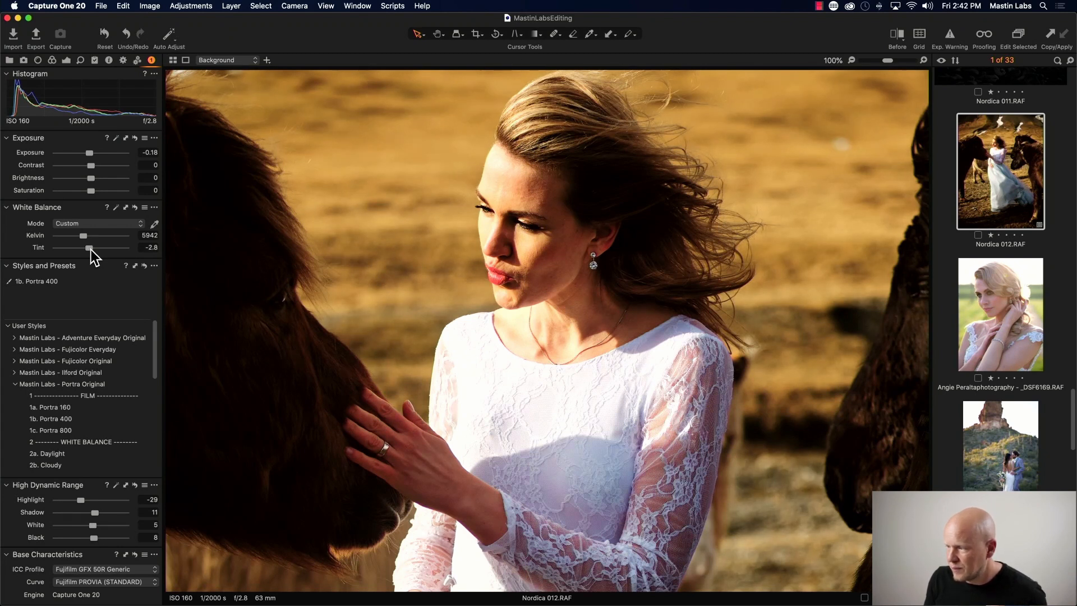
{"action": "left_click_drag", "start_coordinate": [91, 250], "coordinate": [92, 249]}
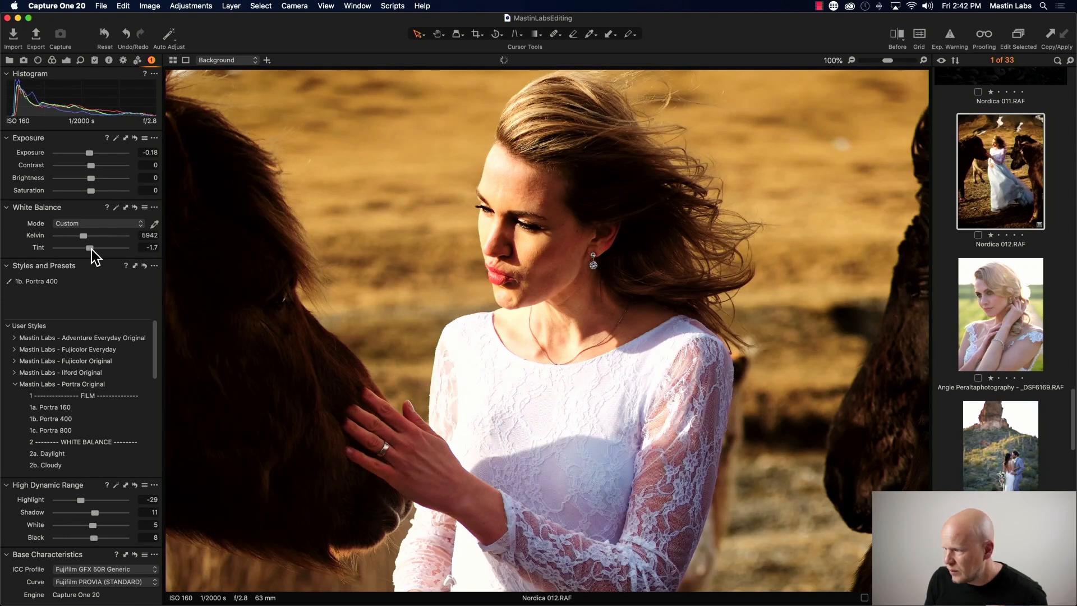
{"action": "left_click_drag", "start_coordinate": [92, 249], "coordinate": [92, 249]}
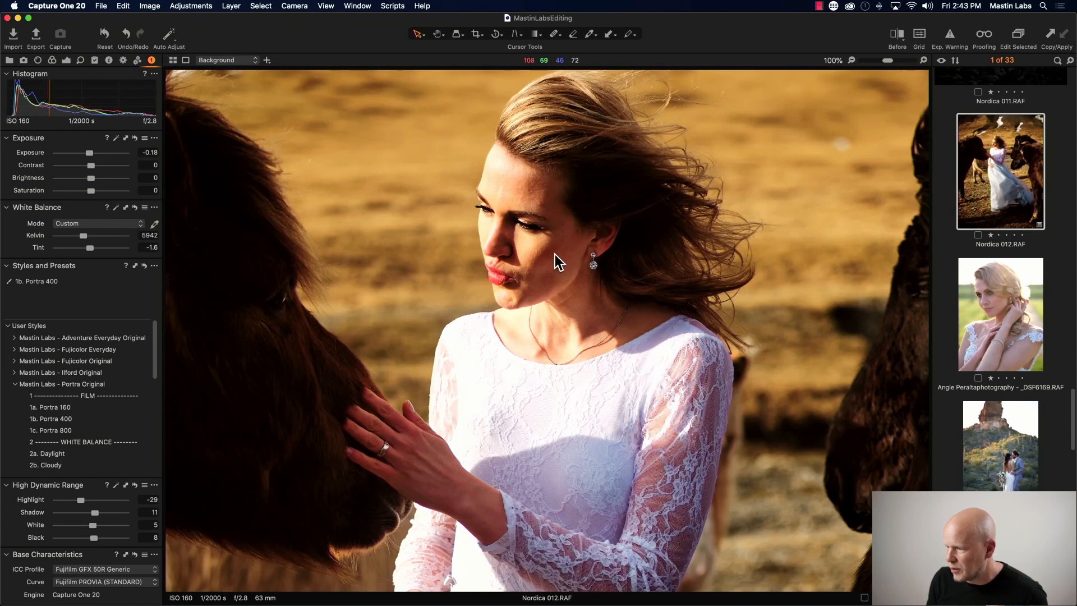
- Compare the edited horse photo against the original in the before/after split view
{"action": "scroll", "coordinate": [555, 255], "scroll_direction": "down", "scroll_amount": 4}
{"action": "scroll", "coordinate": [554, 254], "scroll_direction": "up", "scroll_amount": 6}
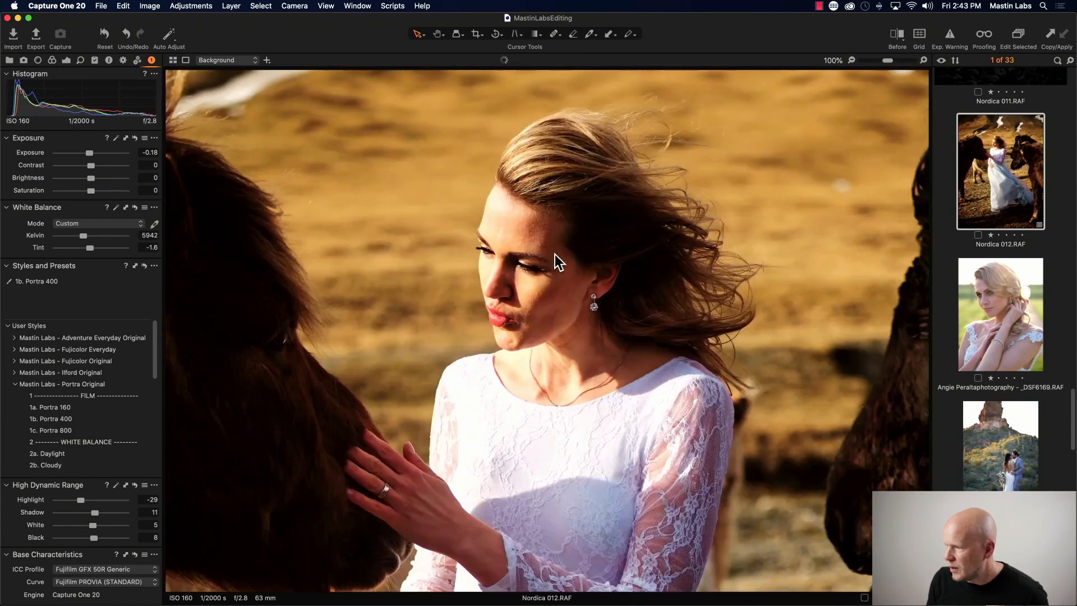
{"action": "left_click", "coordinate": [852, 60]}
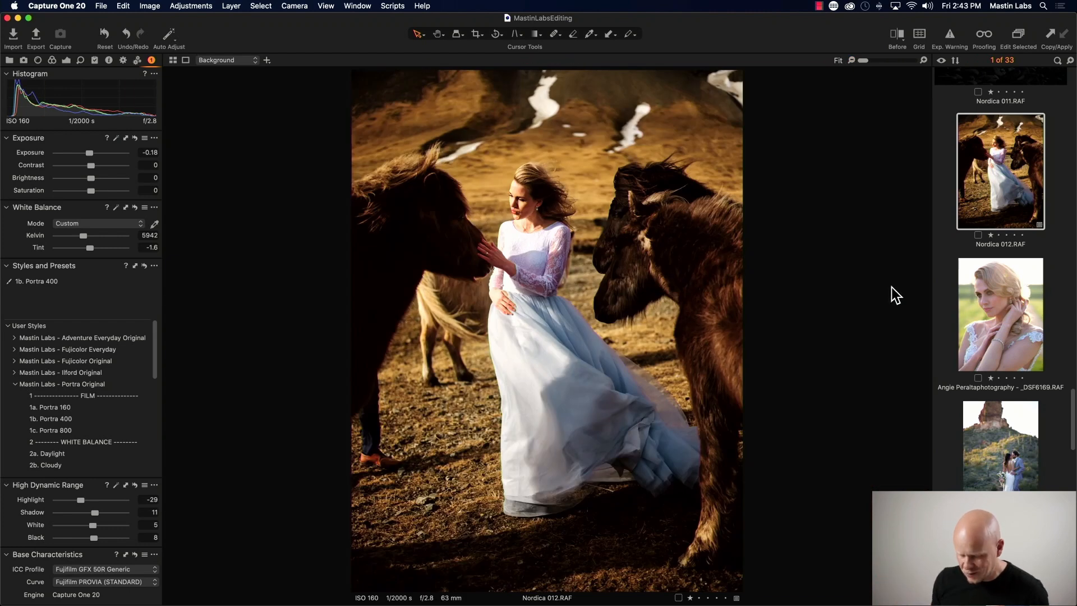
{"action": "key", "text": "y"}
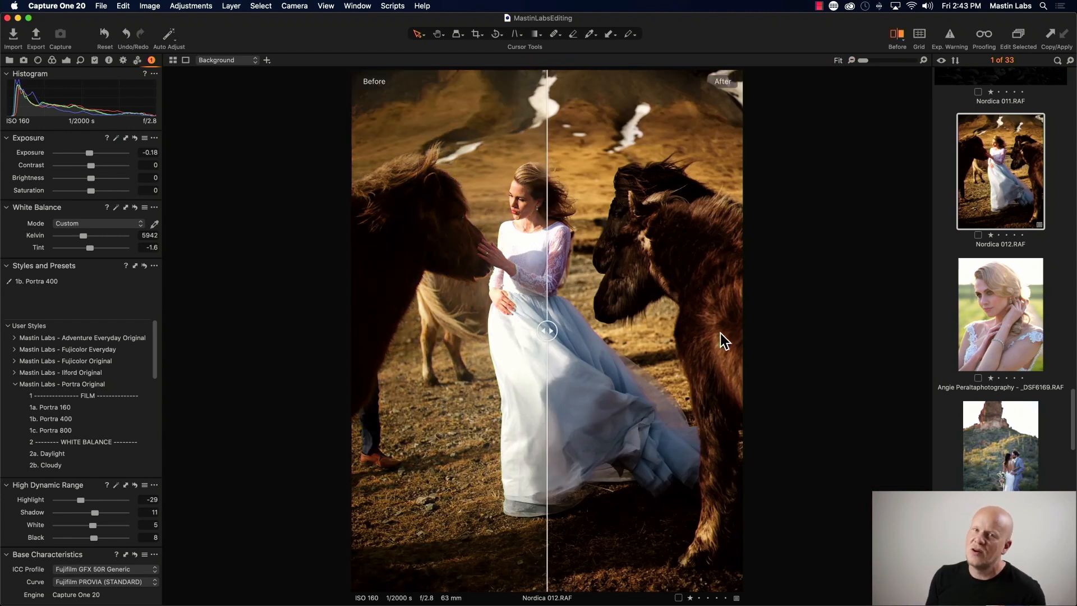
{"action": "mouse_move", "coordinate": [546, 330]}
{"action": "left_mouse_down"}
{"action": "mouse_move", "coordinate": [378, 329]}
{"action": "mouse_move", "coordinate": [707, 333]}
{"action": "mouse_move", "coordinate": [375, 332]}
{"action": "mouse_move", "coordinate": [707, 331]}
{"action": "mouse_move", "coordinate": [395, 331]}
{"action": "mouse_move", "coordinate": [639, 335]}
{"action": "mouse_move", "coordinate": [481, 332]}
{"action": "mouse_move", "coordinate": [540, 336]}
{"action": "left_mouse_up"}
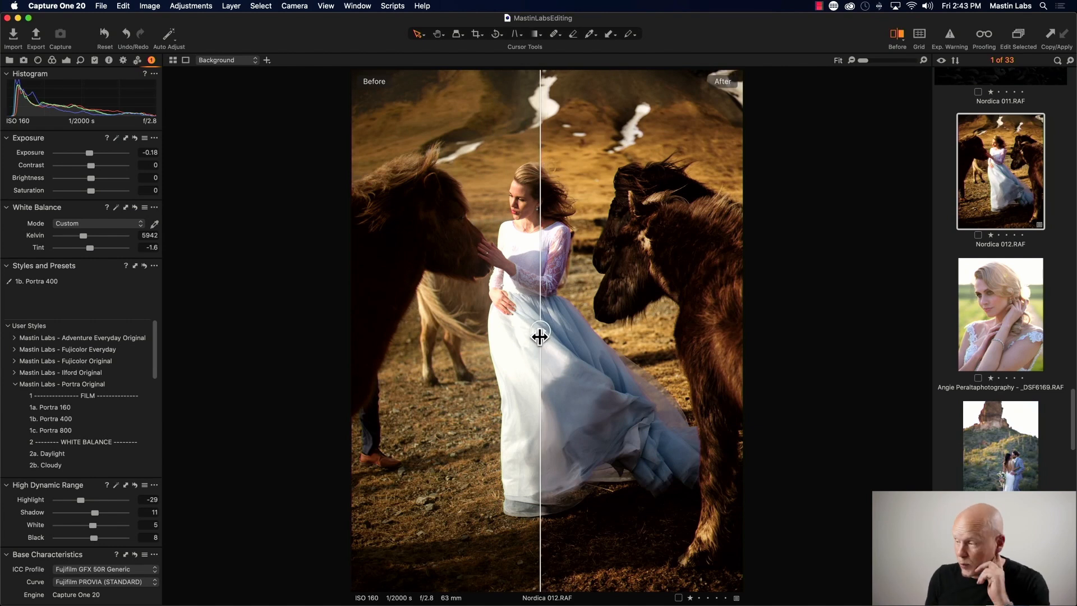
{"action": "left_click_drag", "start_coordinate": [540, 336], "coordinate": [395, 328]}
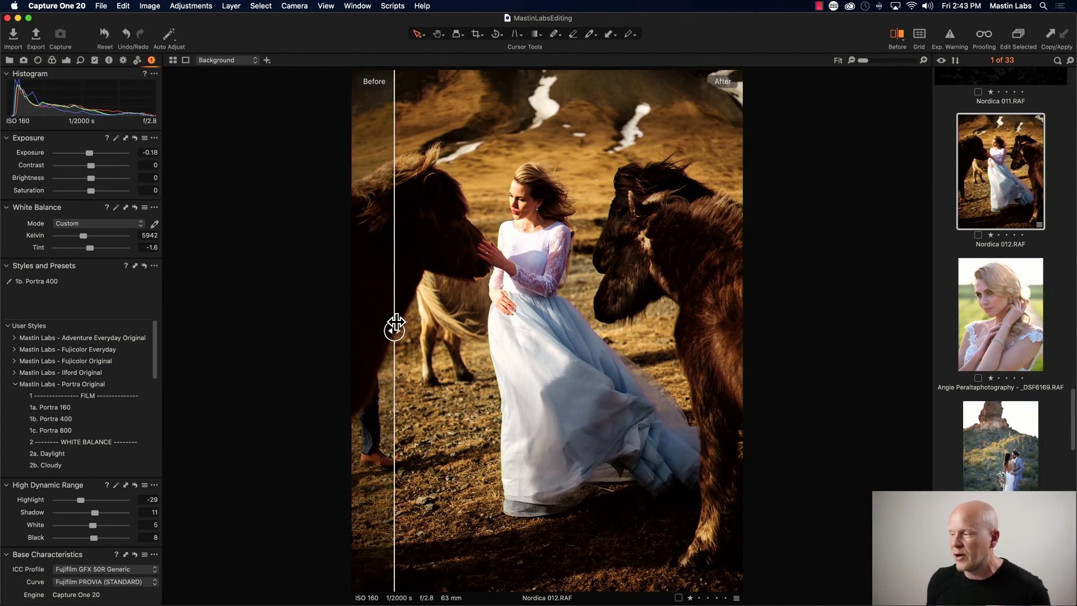
{"action": "left_click_drag", "start_coordinate": [395, 324], "coordinate": [631, 330]}
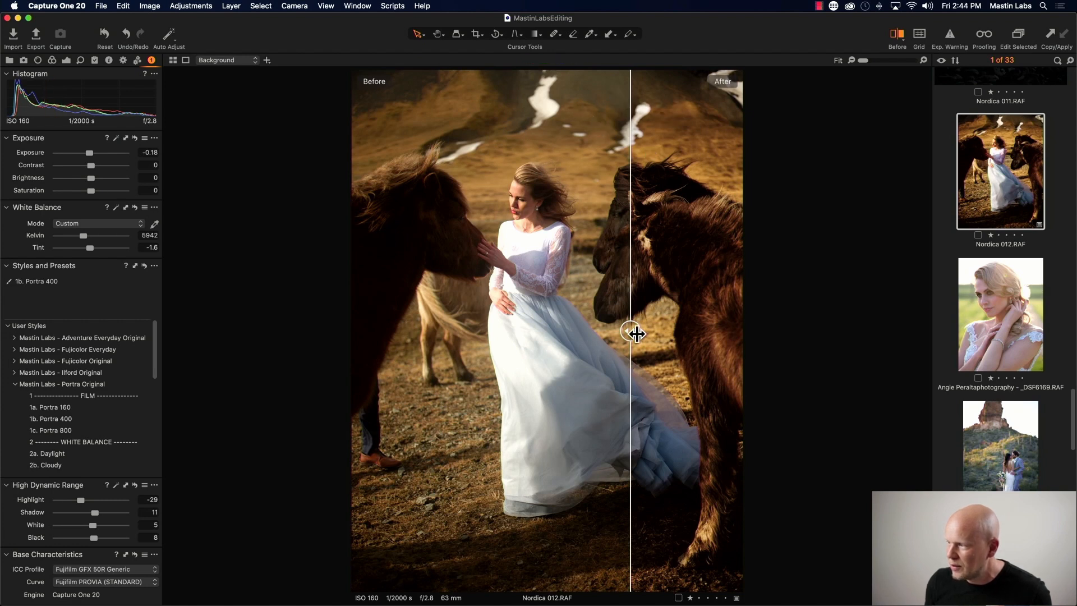
{"action": "left_click_drag", "start_coordinate": [631, 331], "coordinate": [420, 329]}
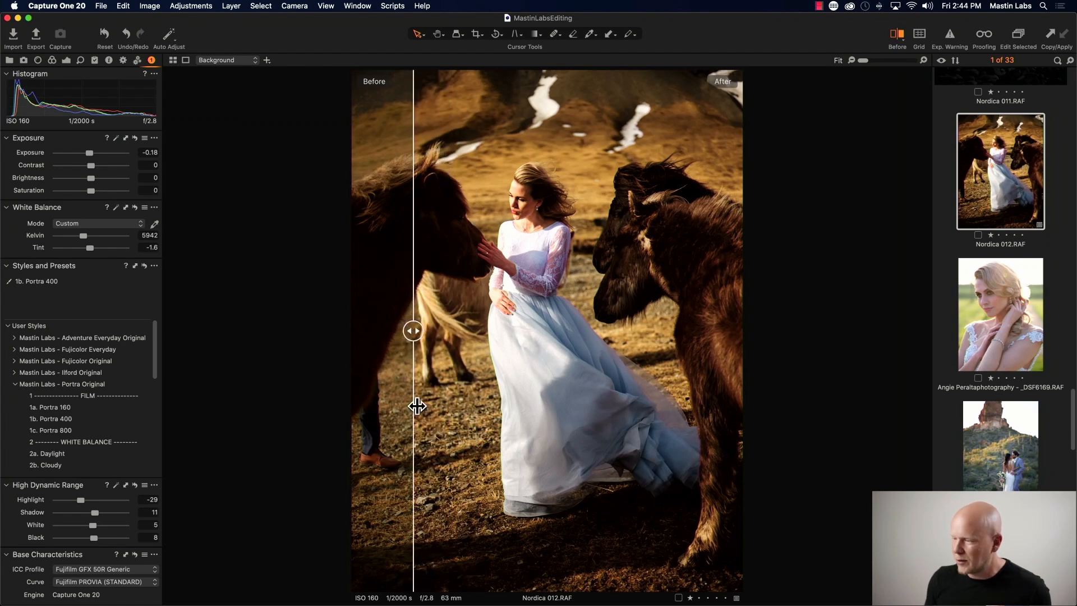
{"action": "key", "text": "y"}
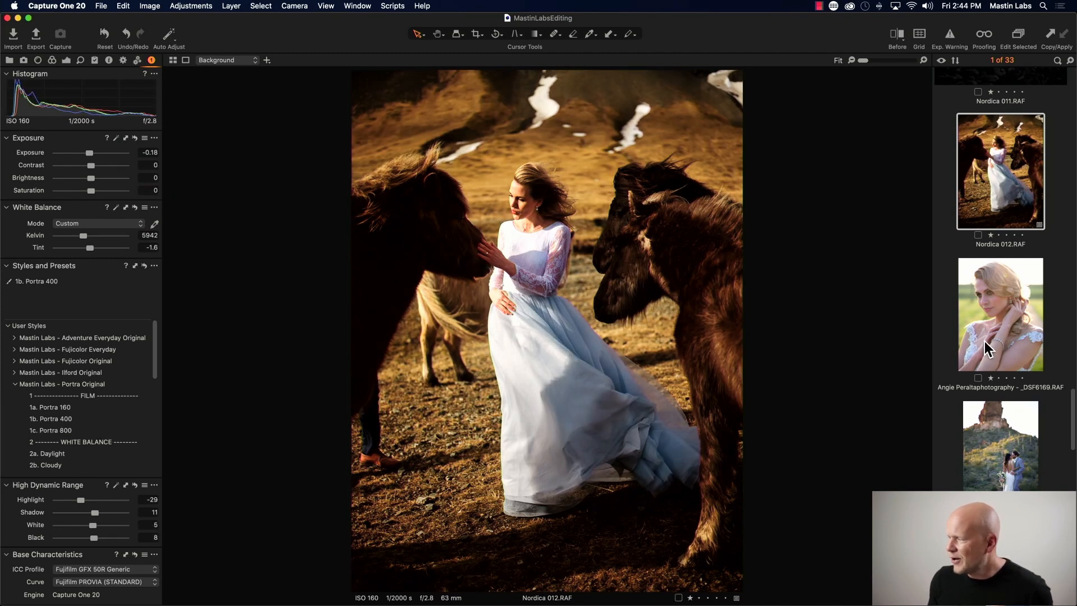
- Select the bridal portrait and apply the Mastin Labs Fujicolor Original style 1b. Pro 400H Neutral
{"action": "scroll", "coordinate": [997, 346], "scroll_direction": "down", "scroll_amount": 2}
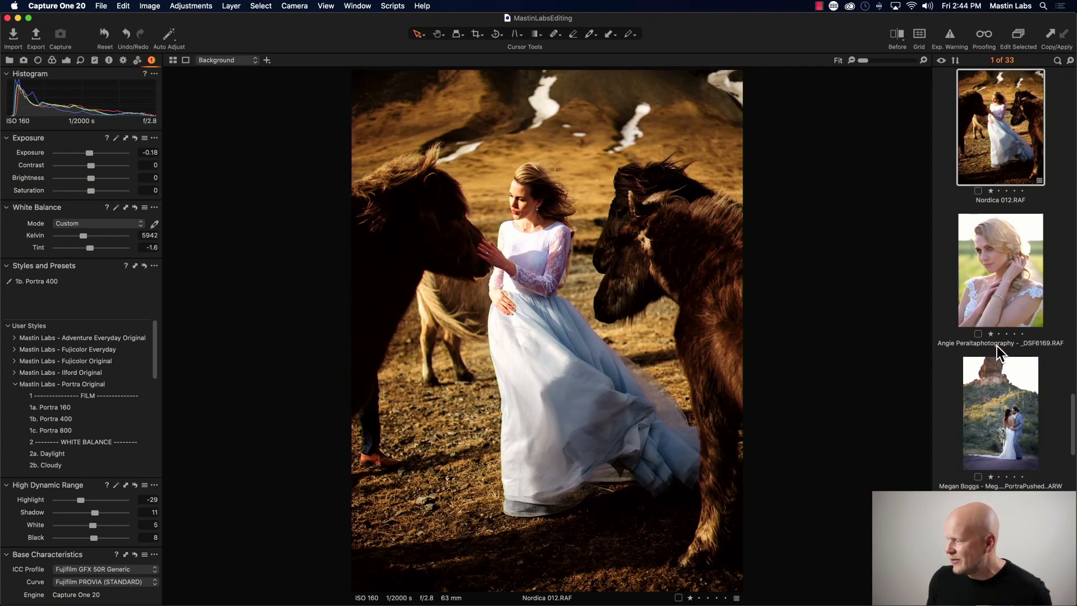
{"action": "left_click", "coordinate": [988, 297]}
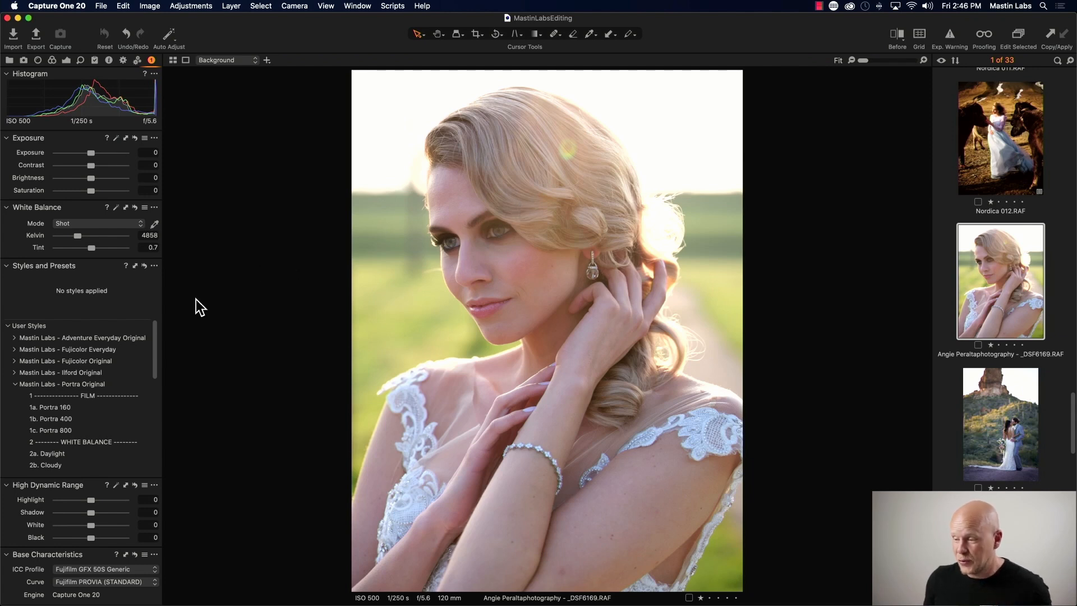
{"action": "left_click", "coordinate": [13, 385]}
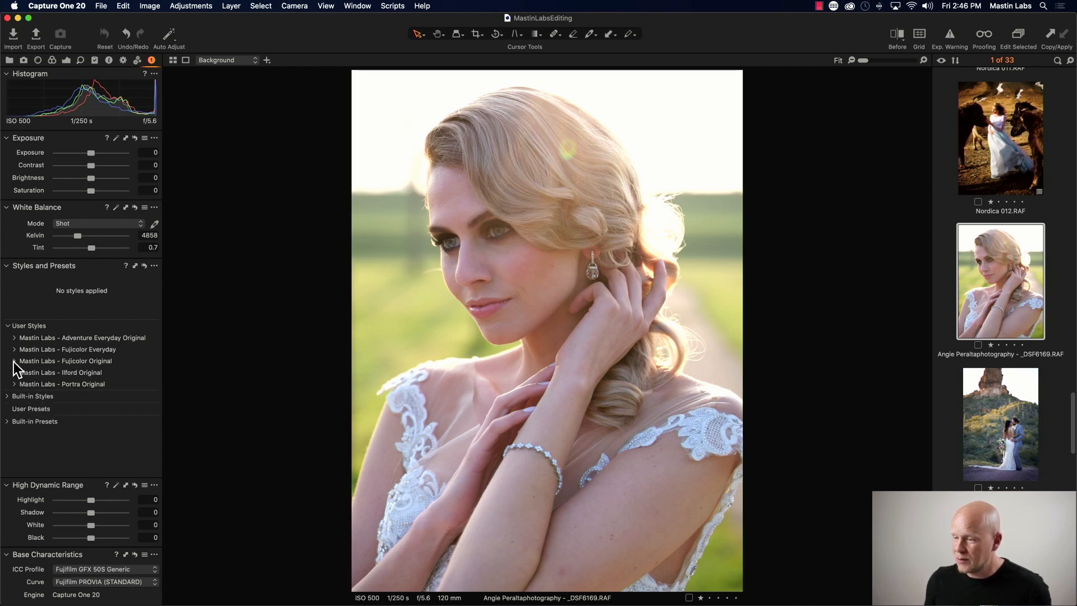
{"action": "left_click", "coordinate": [14, 362]}
{"action": "left_click_drag", "start_coordinate": [155, 349], "coordinate": [154, 356]}
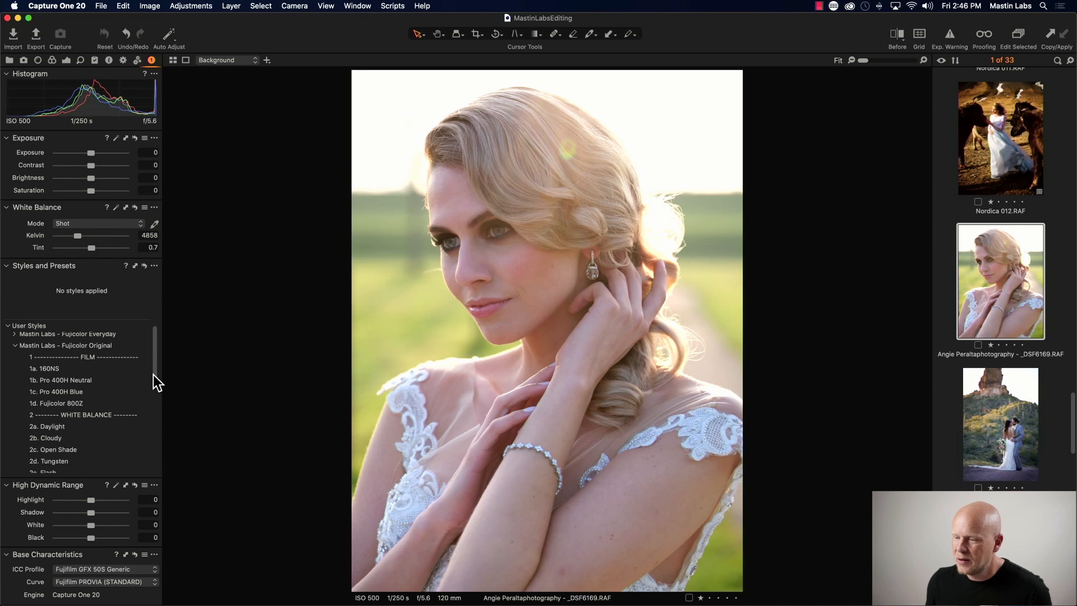
{"action": "left_click", "coordinate": [97, 380]}
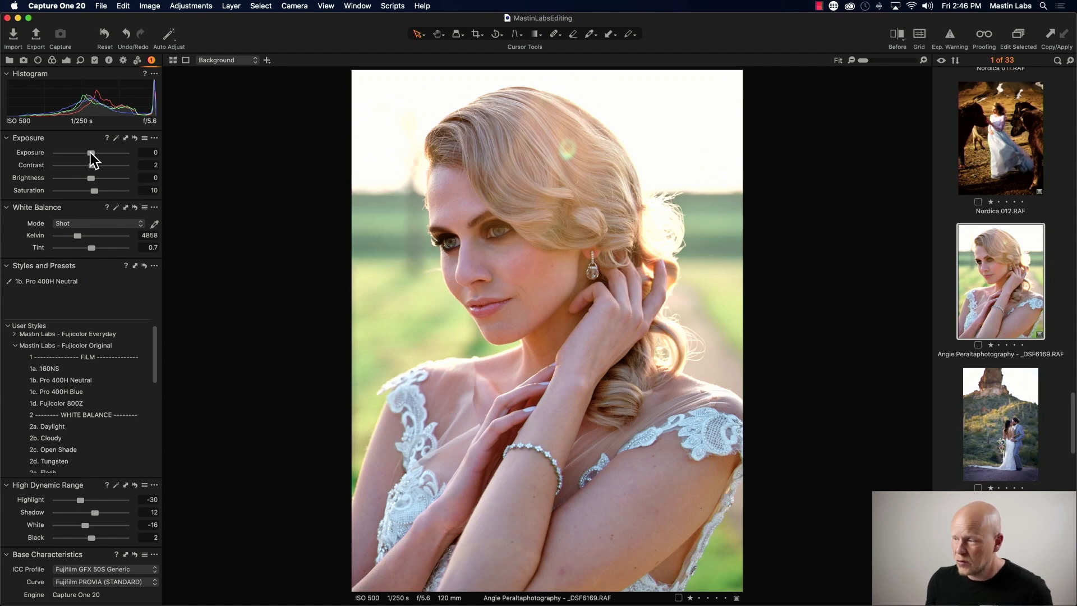
- Raise the portrait's exposure to 0.44 and set the white balance Kelvin to 5383
{"action": "left_click_drag", "start_coordinate": [90, 152], "coordinate": [94, 153]}
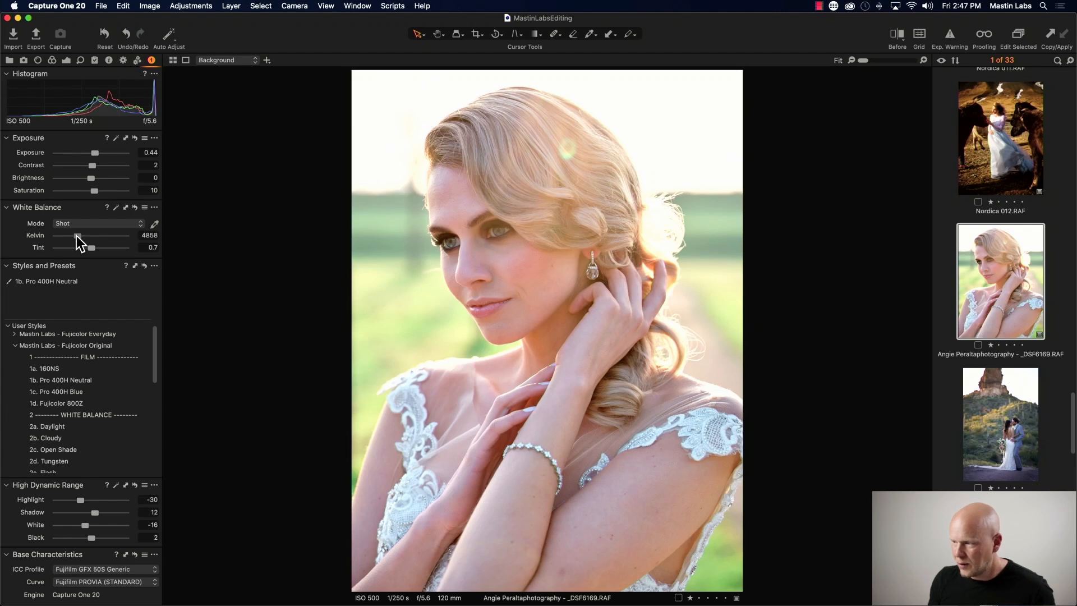
{"action": "left_click_drag", "start_coordinate": [77, 236], "coordinate": [79, 235]}
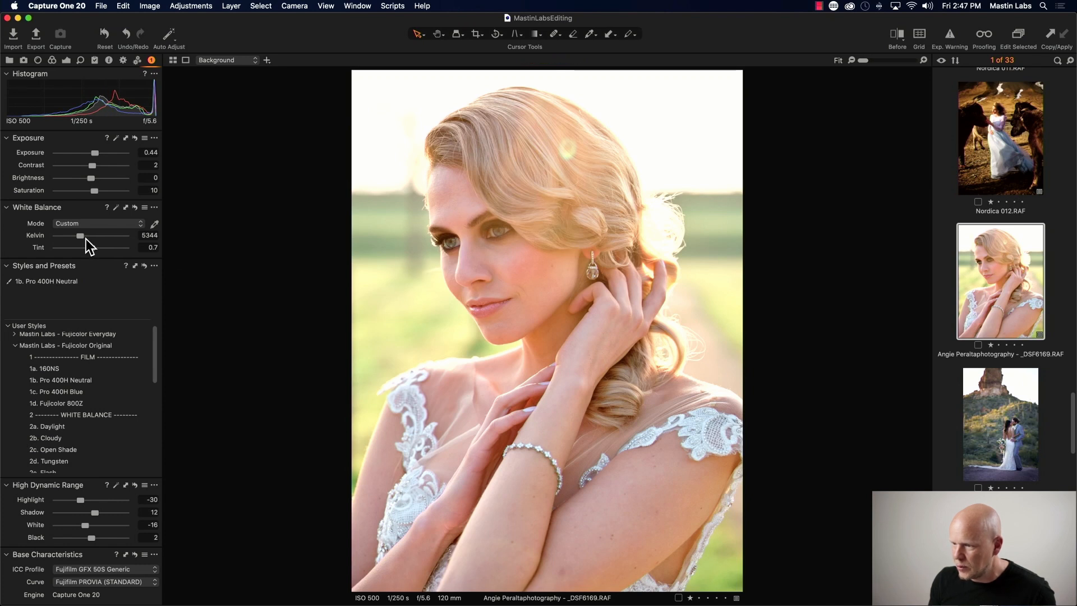
{"action": "left_click_drag", "start_coordinate": [85, 238], "coordinate": [86, 238]}
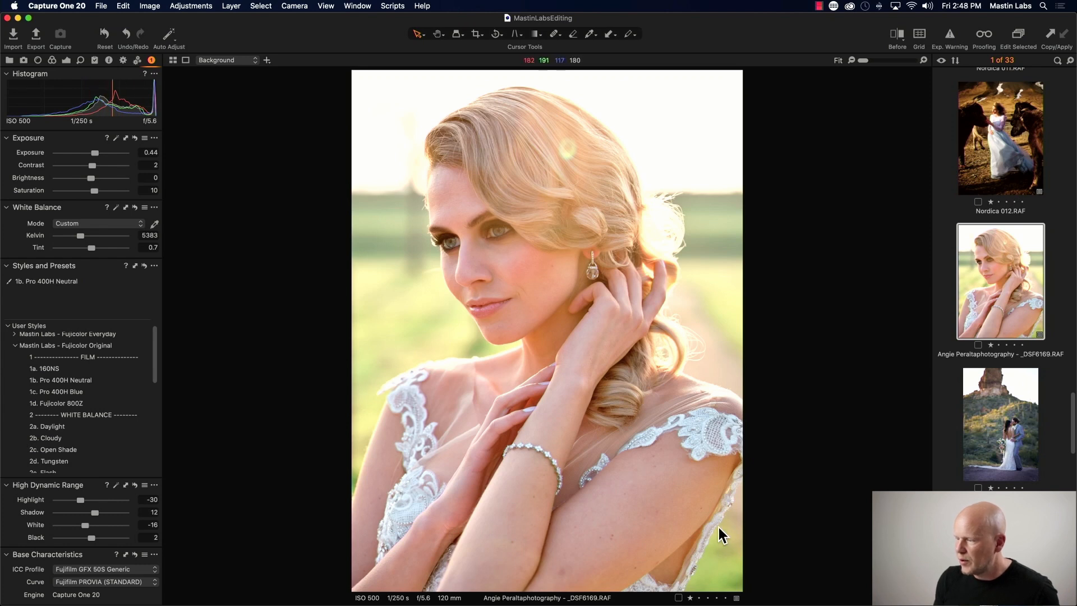
- Inspect the portrait's skin tones and details at 100% zoom, then return to the fitted view
{"action": "left_click", "coordinate": [922, 60]}
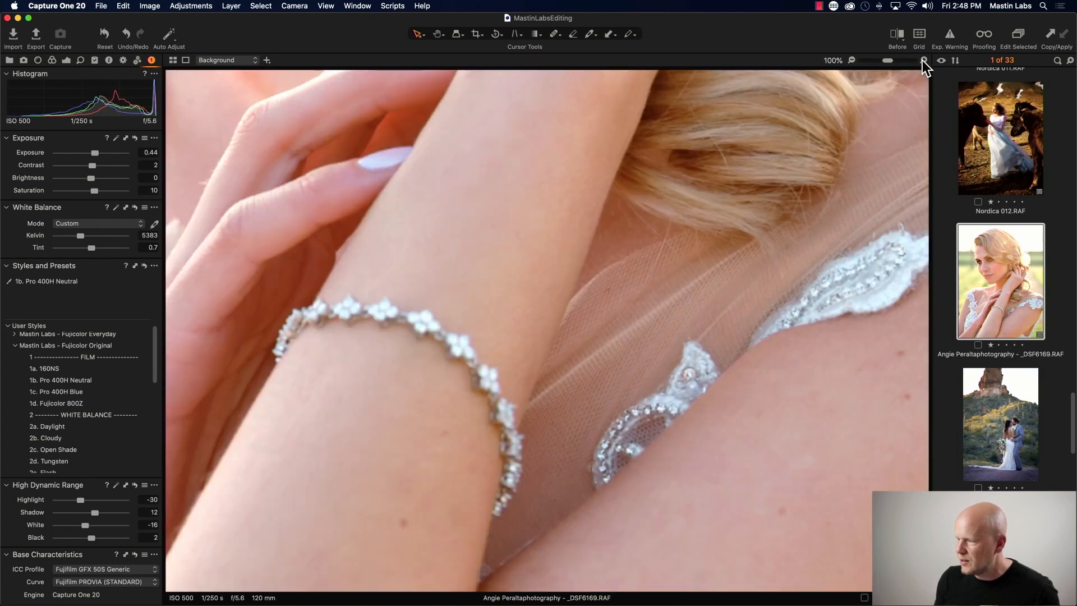
{"action": "left_click_drag", "start_coordinate": [404, 387], "coordinate": [572, 241]}
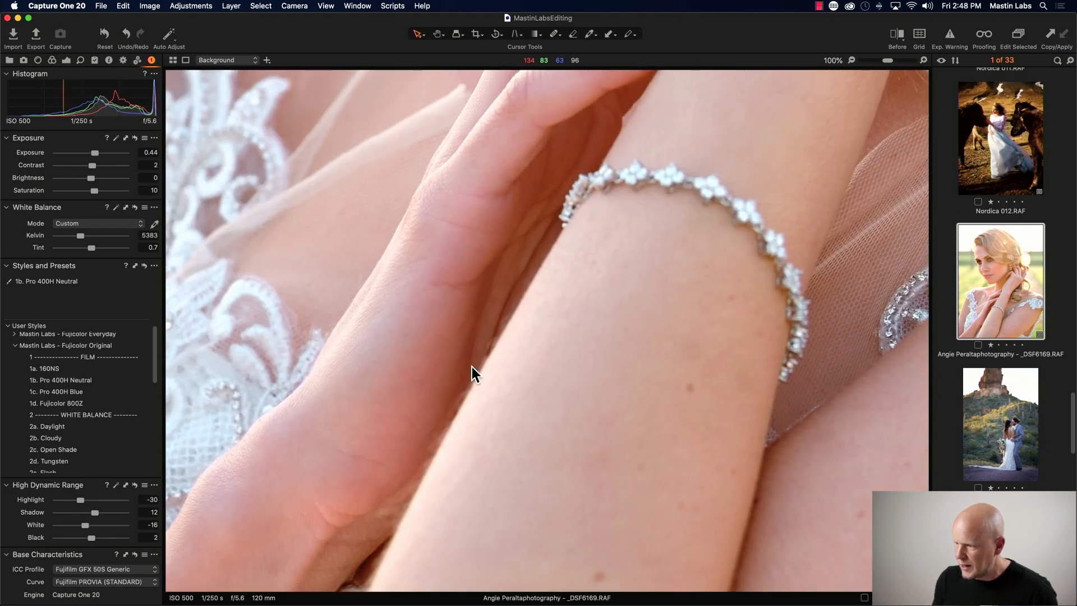
{"action": "left_click_drag", "start_coordinate": [432, 420], "coordinate": [610, 147]}
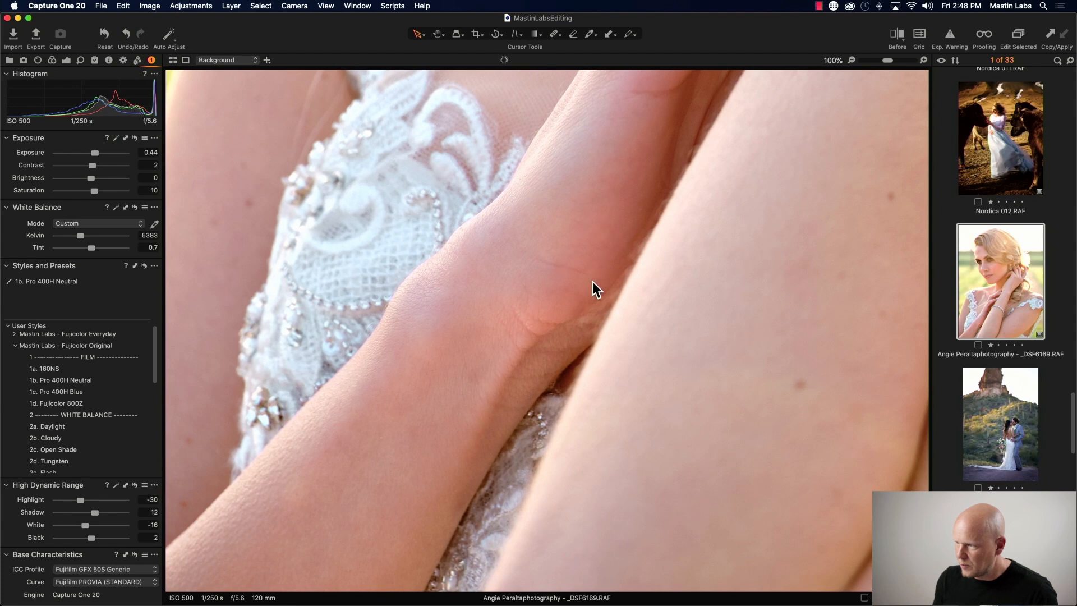
{"action": "left_click_drag", "start_coordinate": [623, 168], "coordinate": [452, 337]}
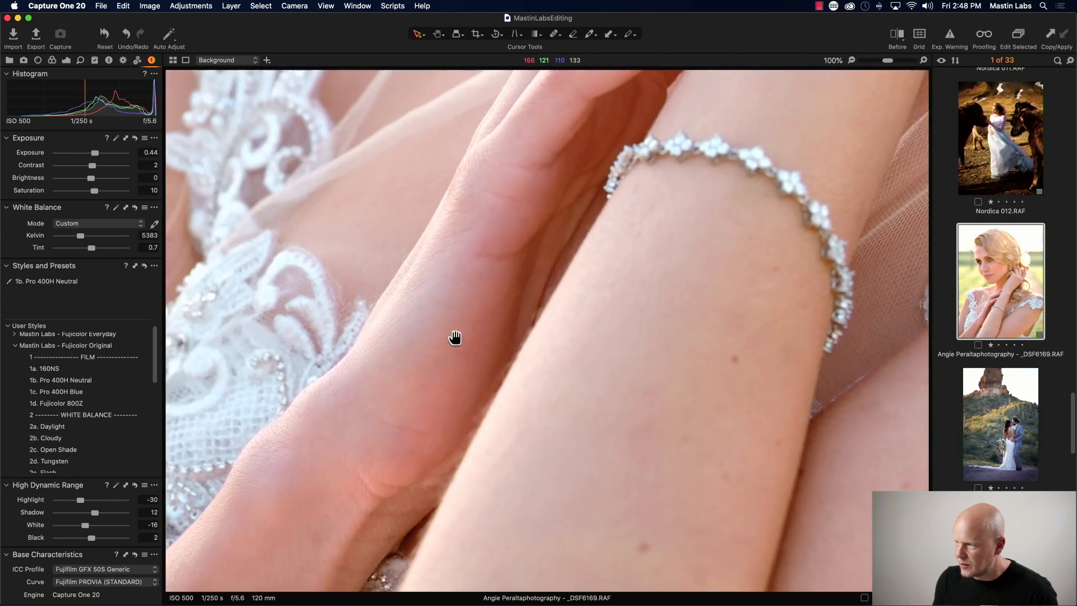
{"action": "left_click_drag", "start_coordinate": [437, 190], "coordinate": [356, 378]}
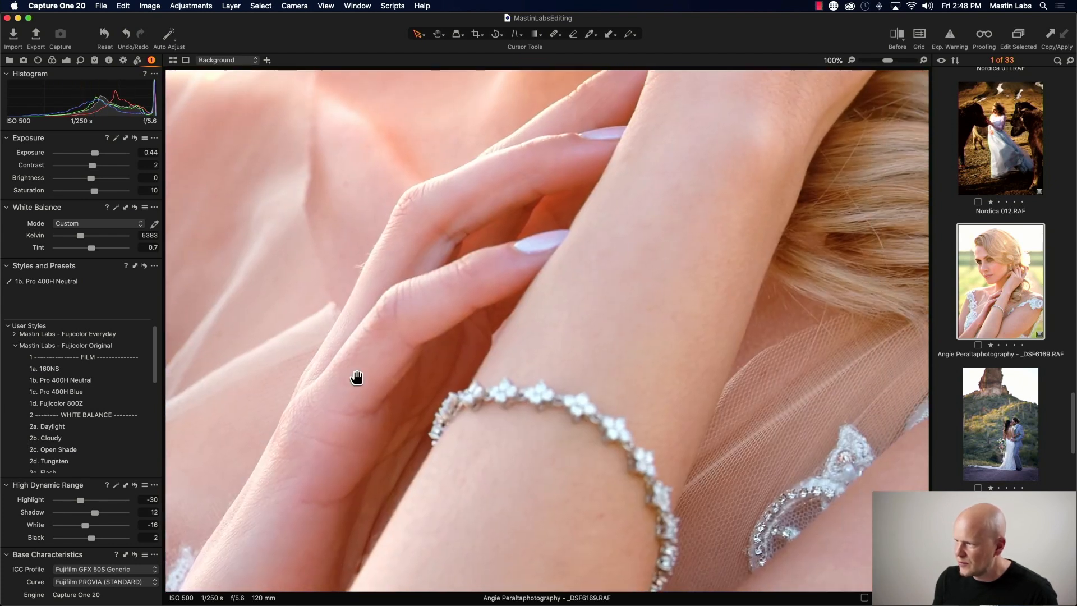
{"action": "left_click_drag", "start_coordinate": [613, 234], "coordinate": [337, 418]}
{"action": "left_click_drag", "start_coordinate": [367, 285], "coordinate": [675, 452]}
{"action": "left_click_drag", "start_coordinate": [426, 193], "coordinate": [515, 496]}
{"action": "left_click_drag", "start_coordinate": [436, 288], "coordinate": [516, 268]}
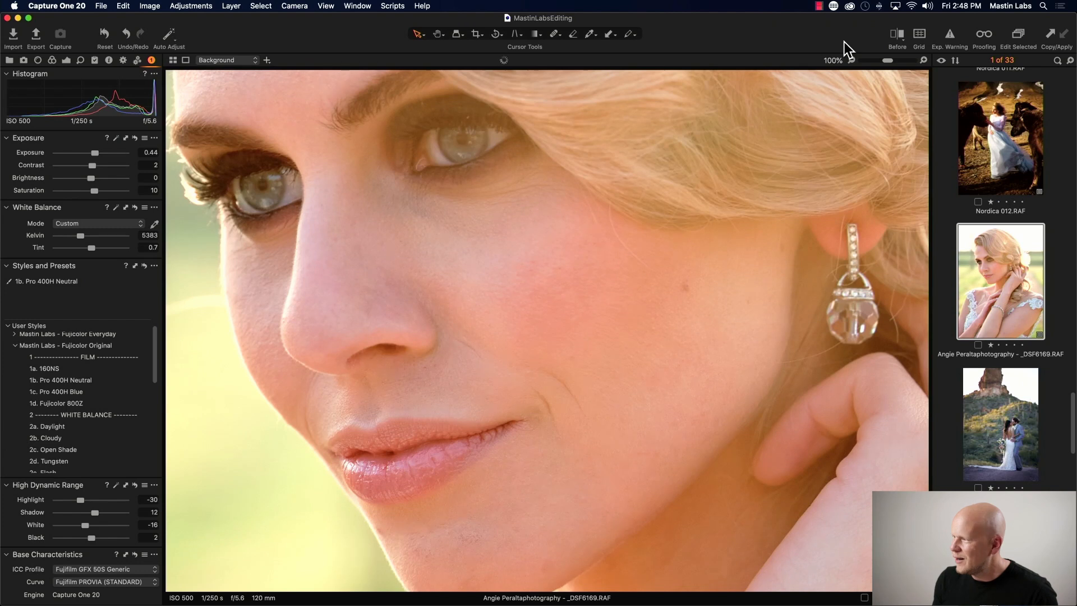
{"action": "left_click", "coordinate": [852, 60]}
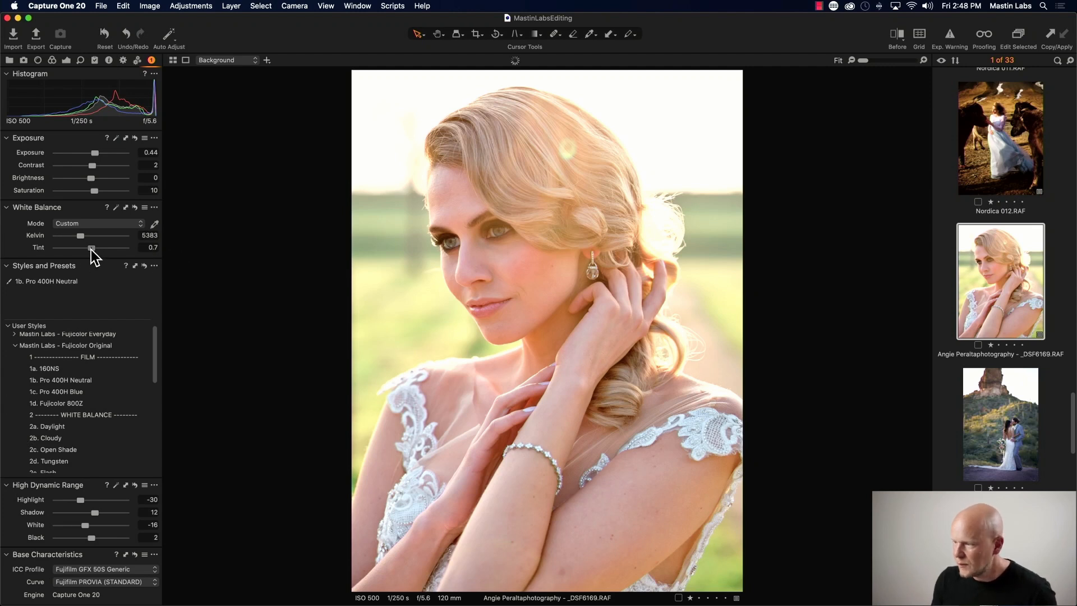
- Set the bridal portrait's white balance tint to -1.1 and raise its exposure to 0.48
{"action": "left_click_drag", "start_coordinate": [91, 251], "coordinate": [90, 250]}
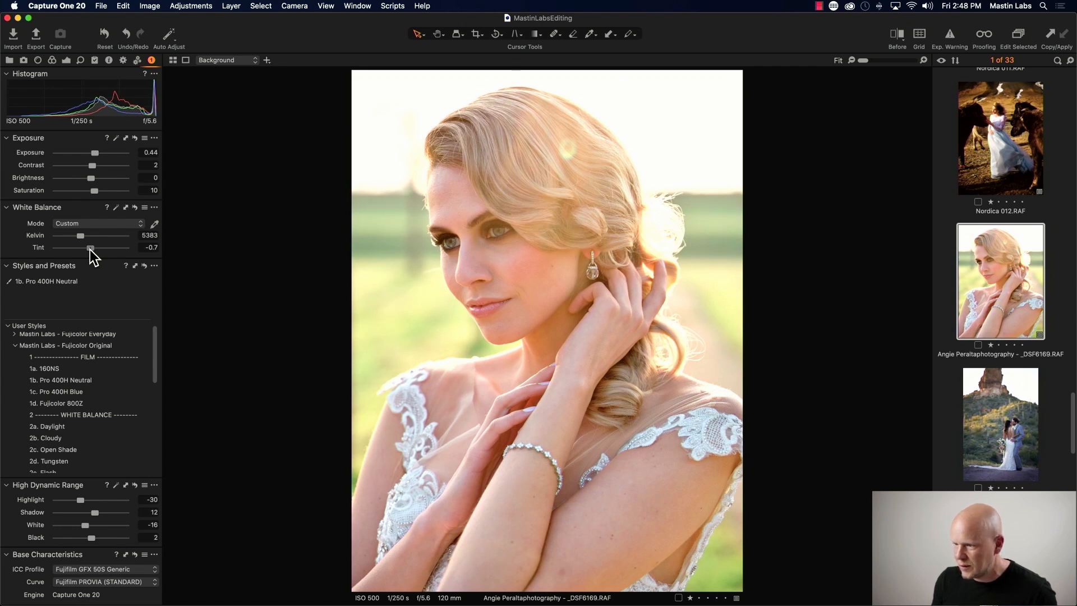
{"action": "left_click_drag", "start_coordinate": [90, 250], "coordinate": [89, 250]}
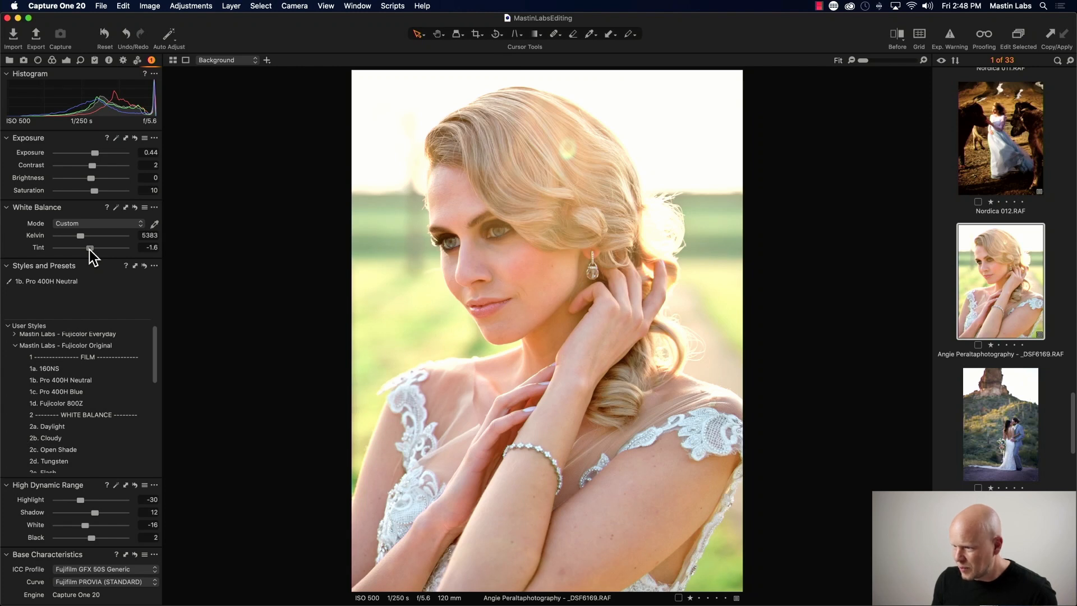
{"action": "left_click_drag", "start_coordinate": [89, 251], "coordinate": [88, 251]}
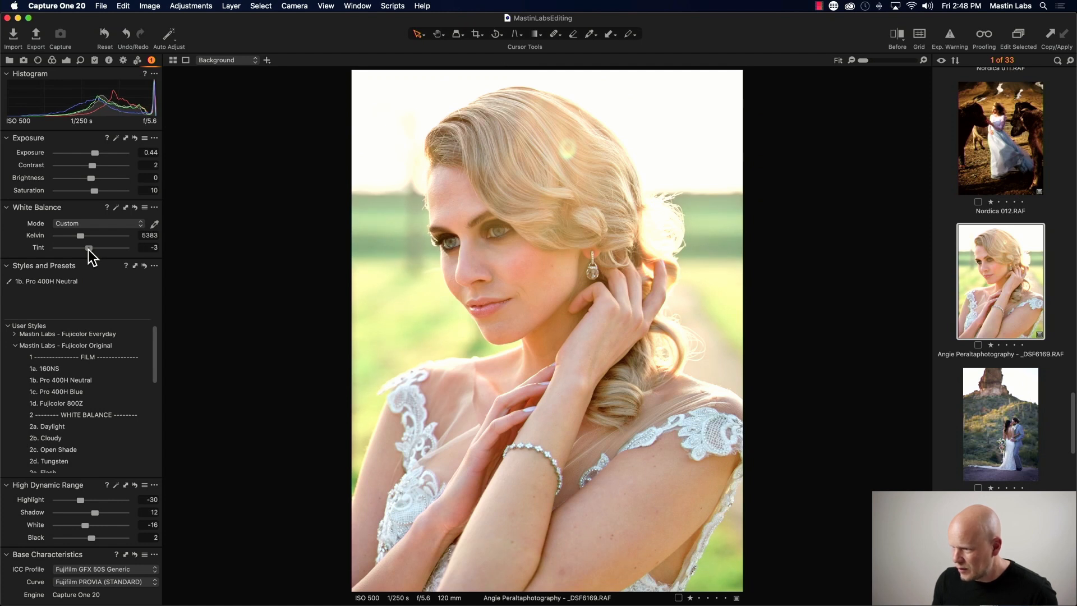
{"action": "left_click_drag", "start_coordinate": [88, 250], "coordinate": [90, 250]}
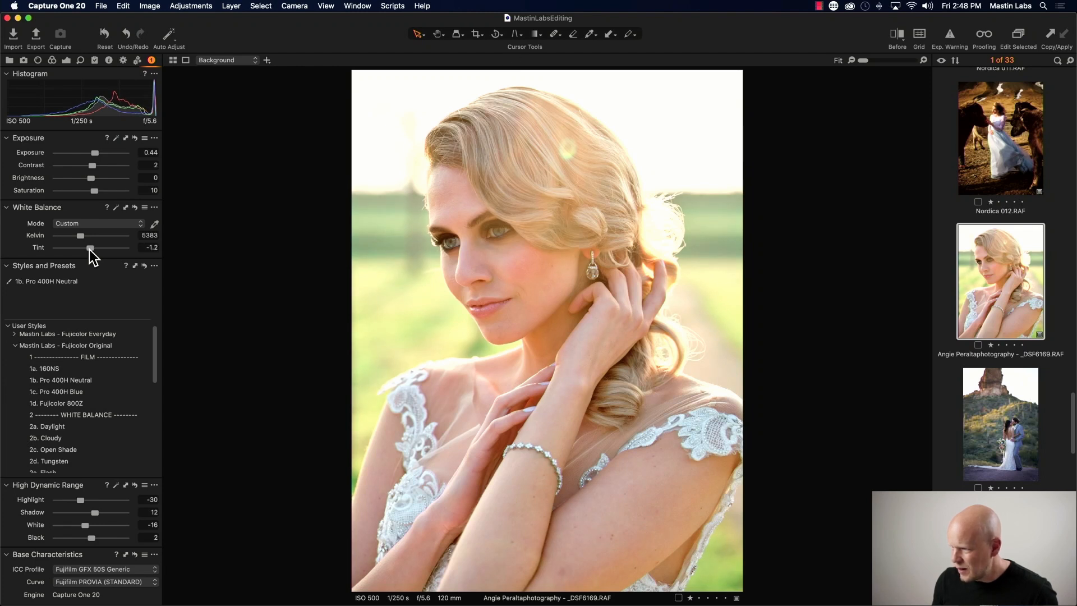
{"action": "left_click_drag", "start_coordinate": [90, 250], "coordinate": [90, 250]}
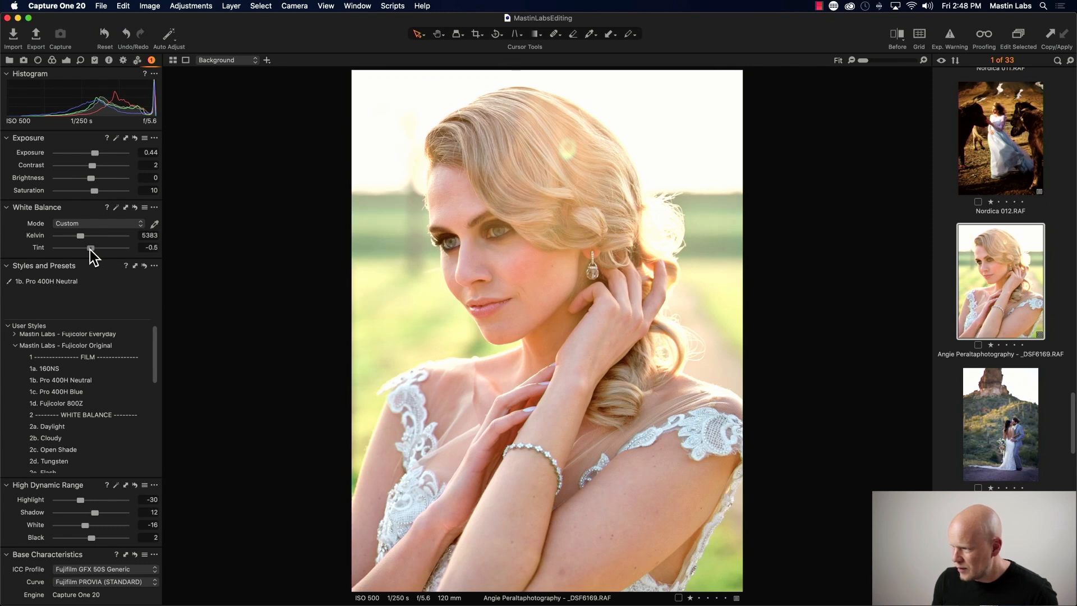
{"action": "scroll", "coordinate": [90, 250], "scroll_direction": "down", "scroll_amount": 1}
{"action": "left_click_drag", "start_coordinate": [90, 249], "coordinate": [90, 249]}
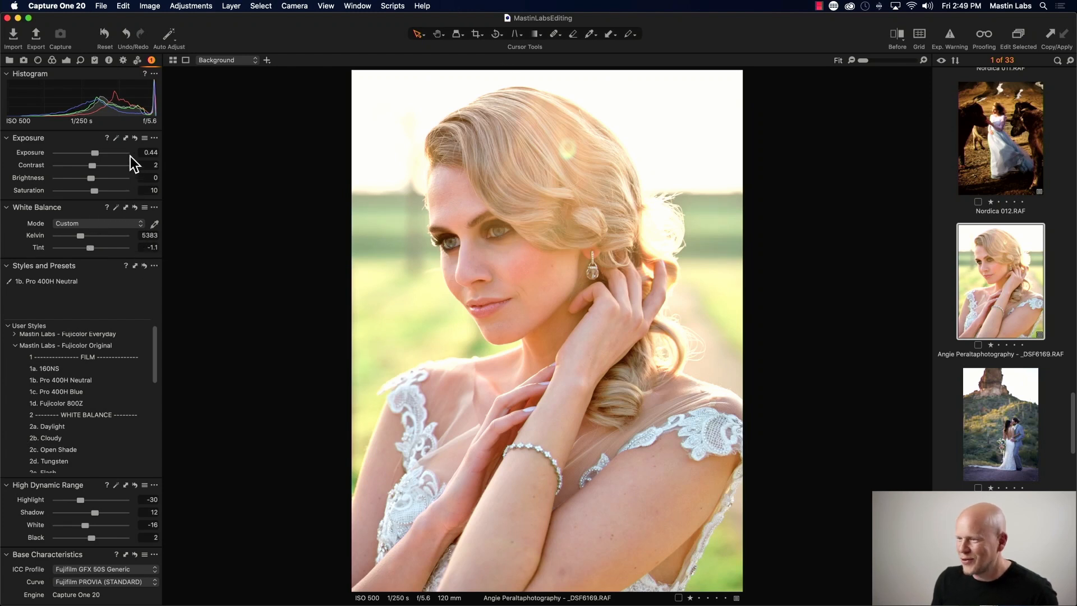
{"action": "left_click_drag", "start_coordinate": [96, 153], "coordinate": [96, 153]}
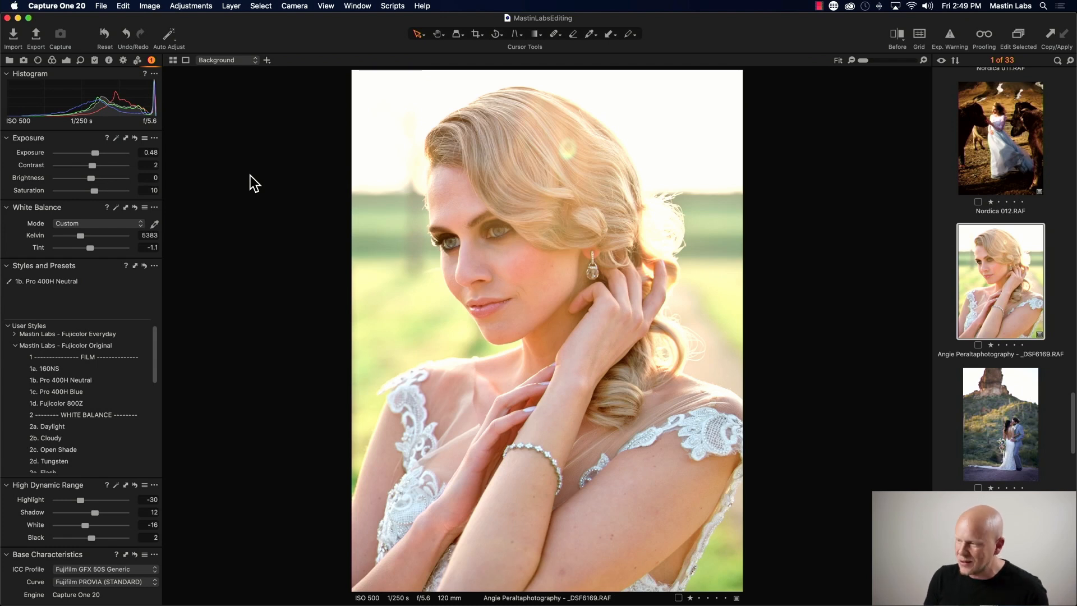
- Compare the edited bridal portrait against the original in the before/after split view
{"action": "key", "text": "y"}
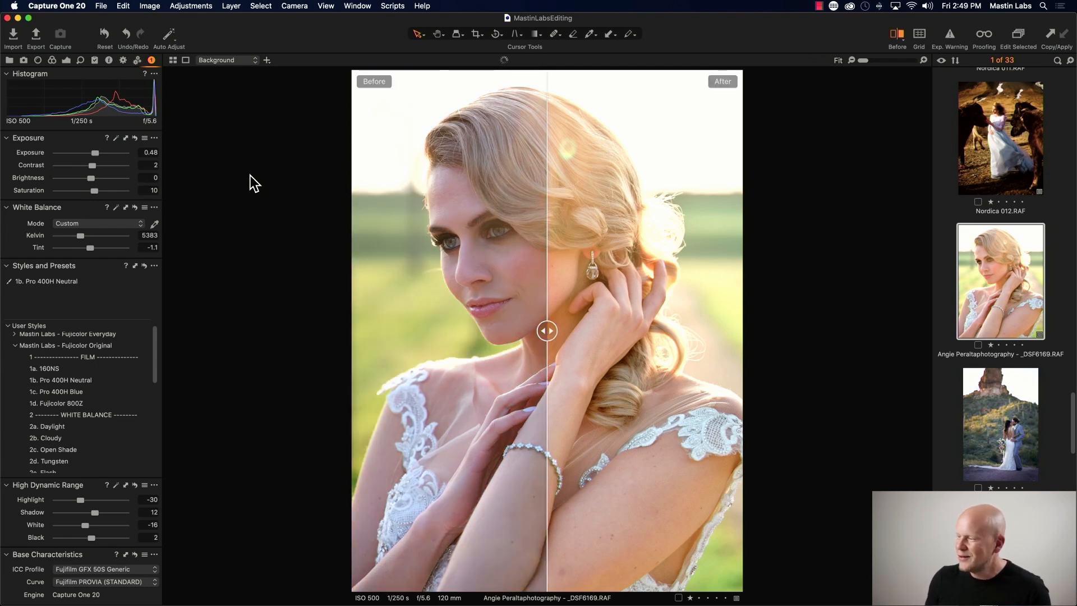
{"action": "left_click_drag", "start_coordinate": [548, 330], "coordinate": [730, 334]}
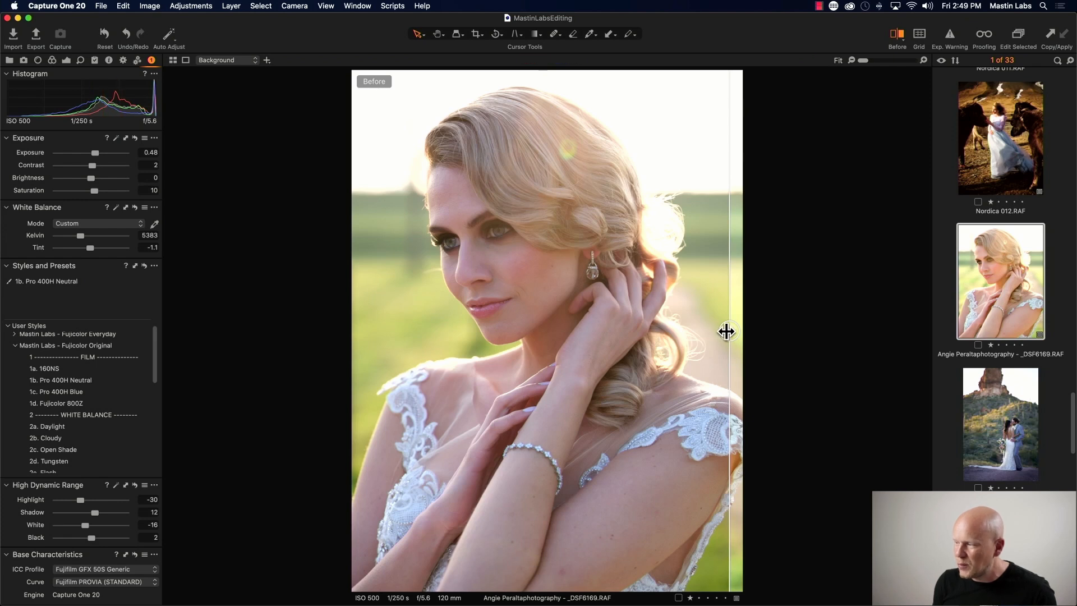
{"action": "left_click_drag", "start_coordinate": [725, 331], "coordinate": [390, 333]}
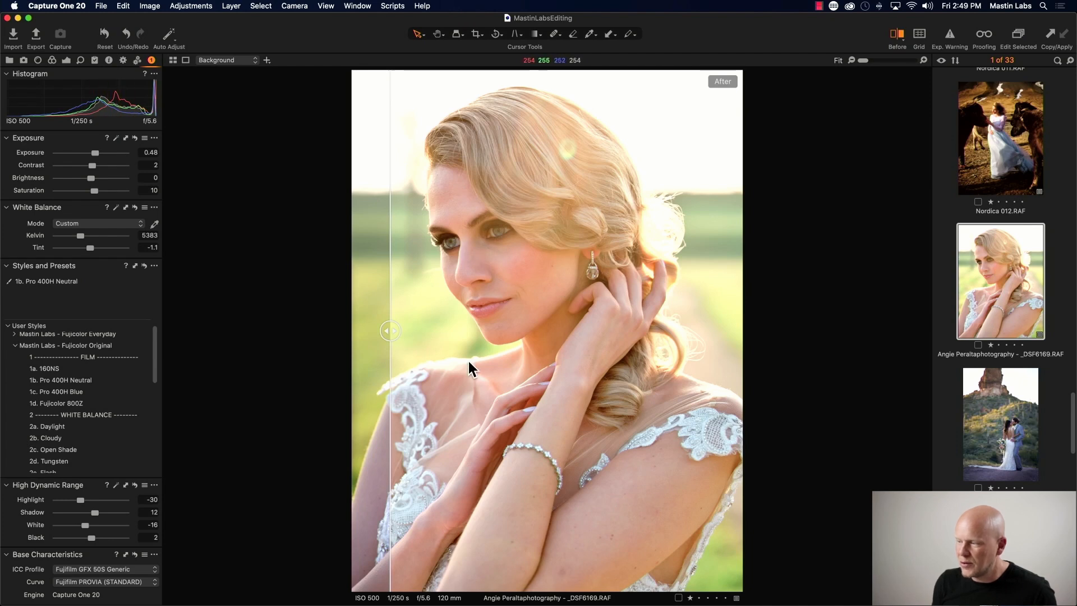
{"action": "left_click_drag", "start_coordinate": [392, 332], "coordinate": [349, 321]}
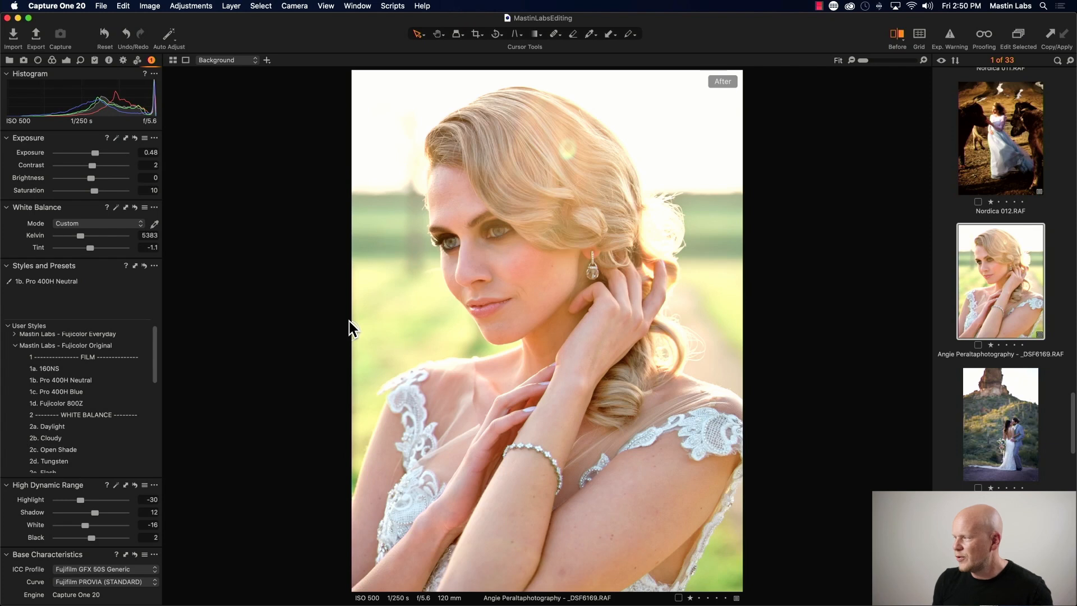
- Select the Brooklyn Bridge bride photo and apply the Mastin Labs Fujicolor Original style 1a. 160NS
{"action": "left_click_drag", "start_coordinate": [1074, 410], "coordinate": [1075, 502]}
{"action": "scroll", "coordinate": [992, 335], "scroll_direction": "up", "scroll_amount": 5}
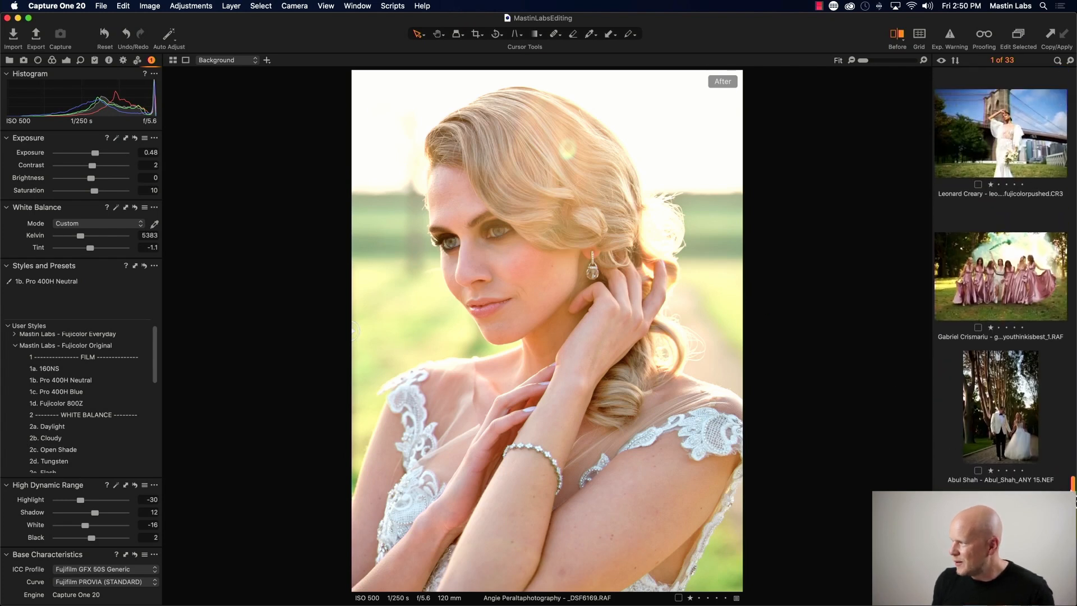
{"action": "left_click", "coordinate": [992, 336]}
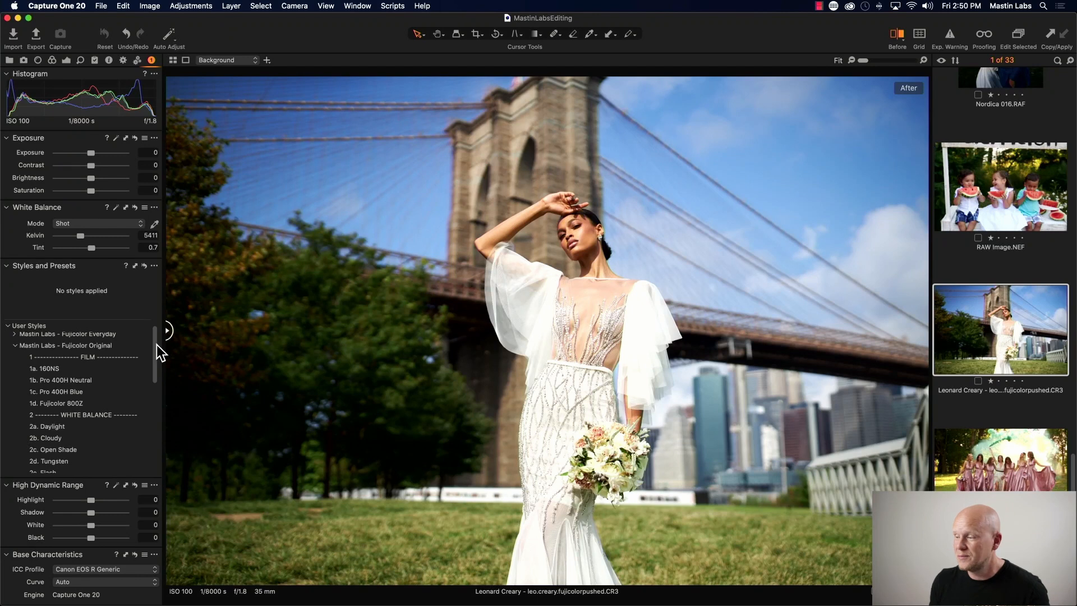
{"action": "left_click_drag", "start_coordinate": [154, 345], "coordinate": [154, 338]}
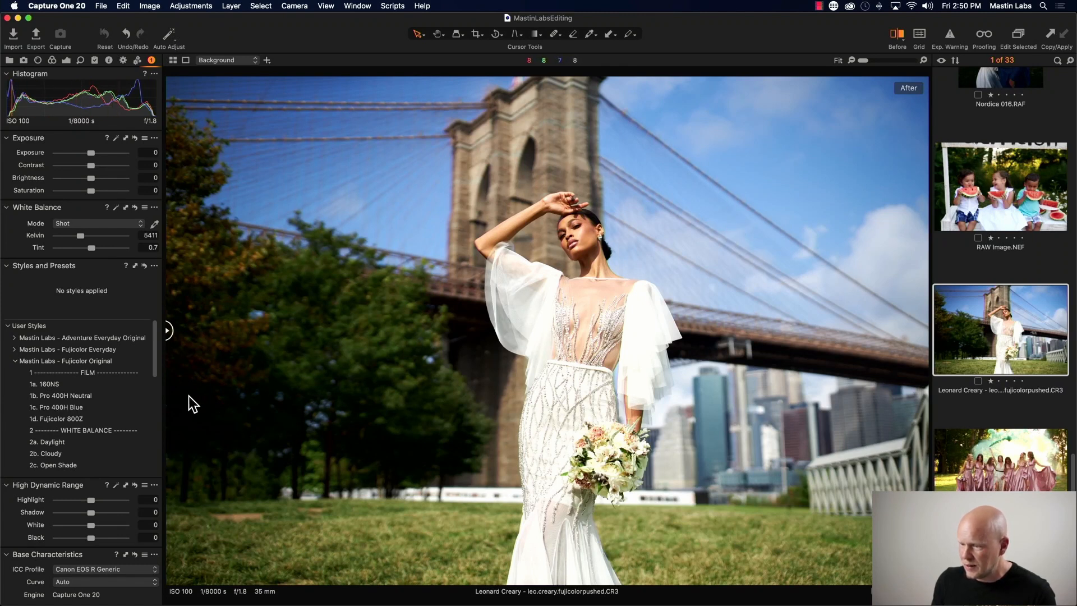
{"action": "left_click", "coordinate": [135, 384]}
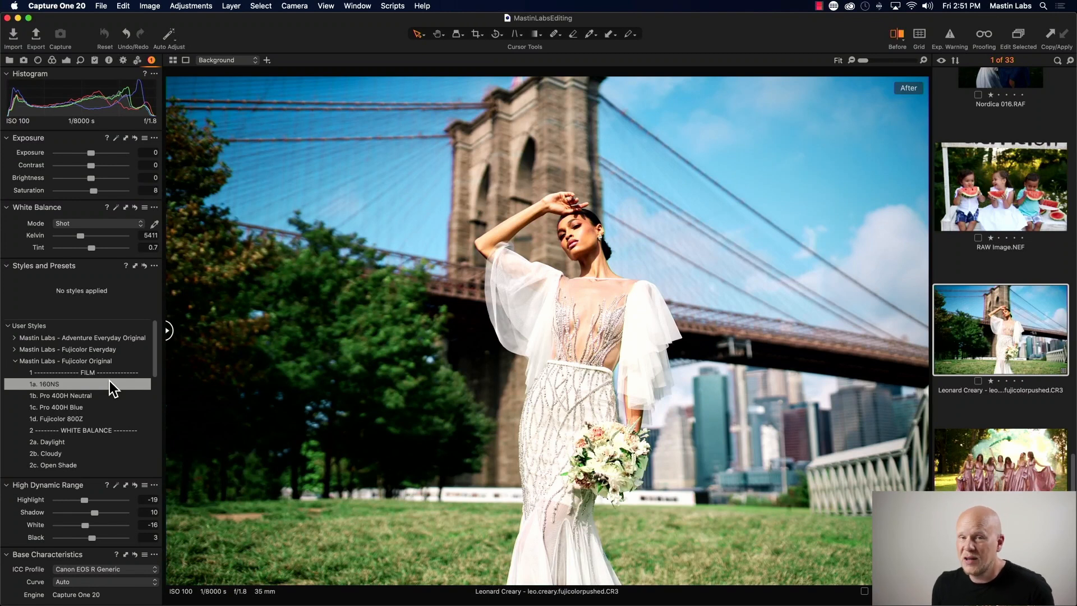
{"action": "left_click", "coordinate": [110, 384]}
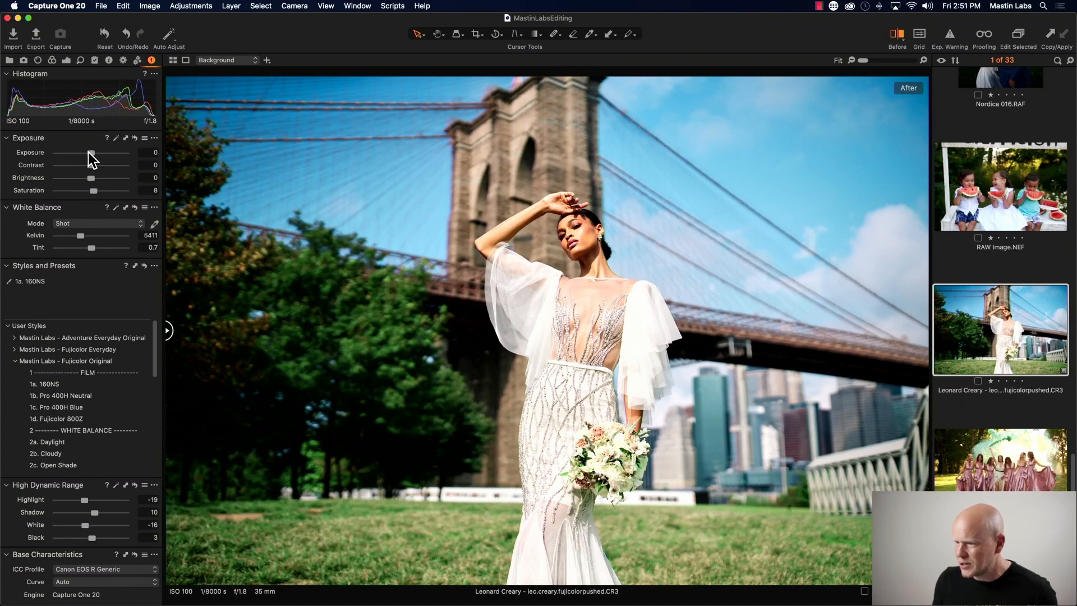
- Set the bridge photo's exposure to -0.19, white balance Kelvin to 5618 and tint to 1.1
{"action": "left_click_drag", "start_coordinate": [89, 152], "coordinate": [88, 153]}
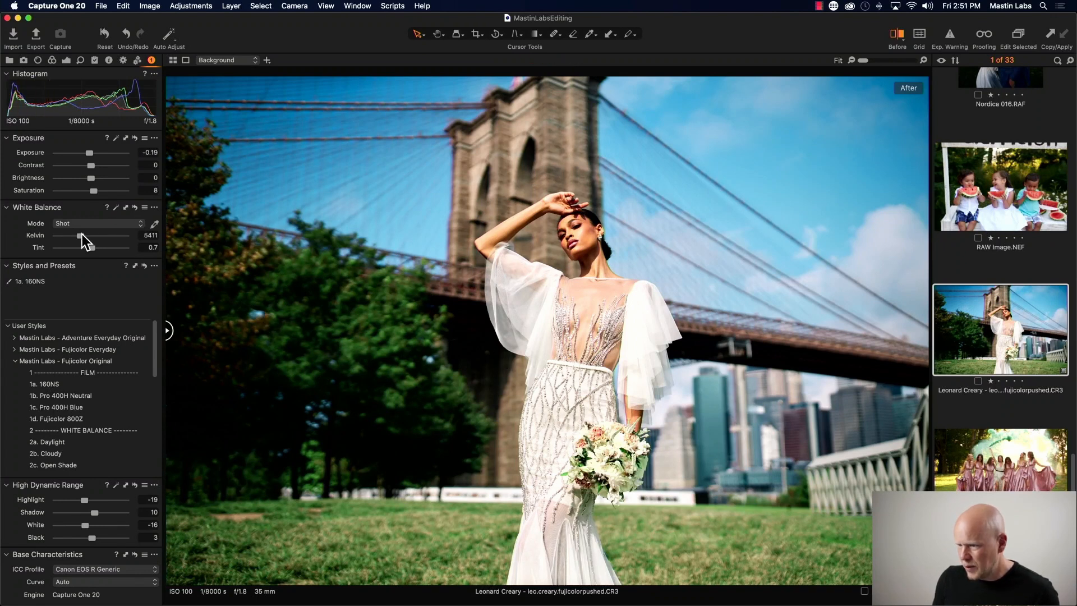
{"action": "left_click_drag", "start_coordinate": [86, 235], "coordinate": [82, 240]}
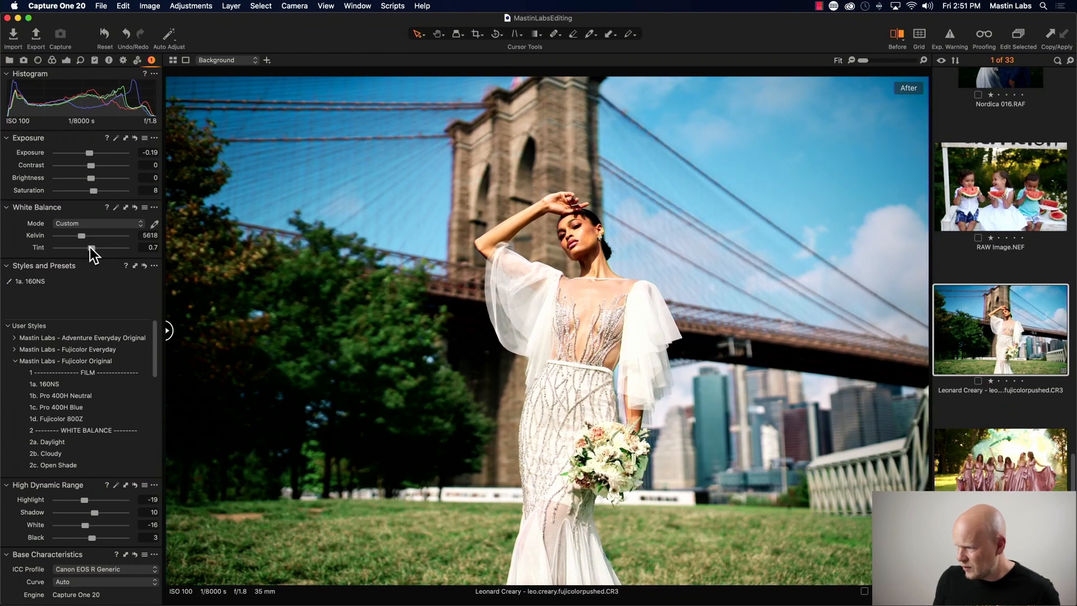
{"action": "left_click_drag", "start_coordinate": [89, 248], "coordinate": [91, 248]}
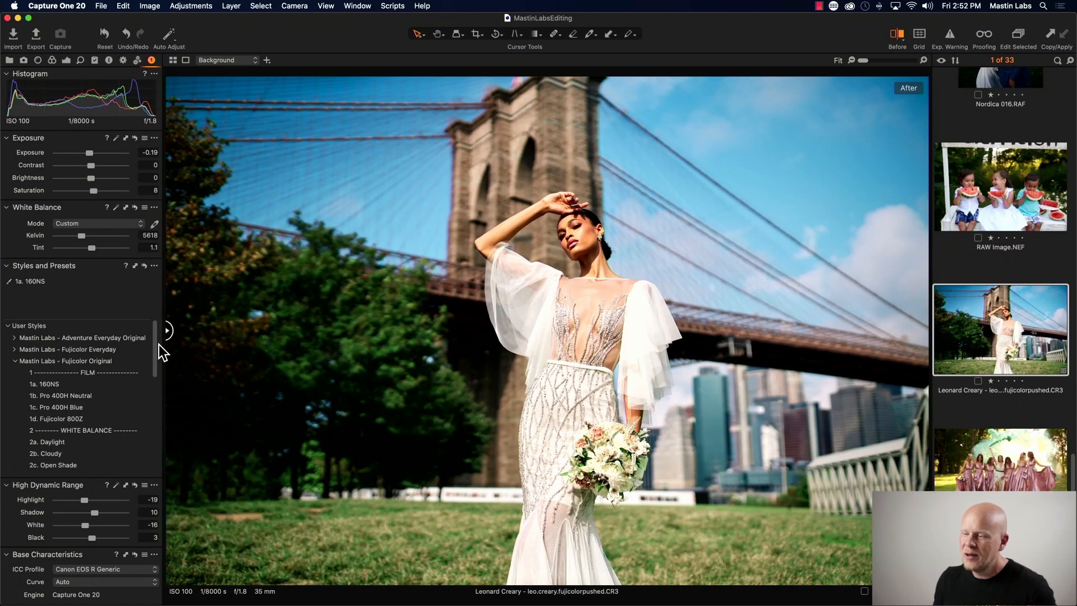
- Apply the 4a. Lens Correction On style to the bridge photo and lower its exposure to -0.5
{"action": "left_click_drag", "start_coordinate": [156, 344], "coordinate": [160, 419]}
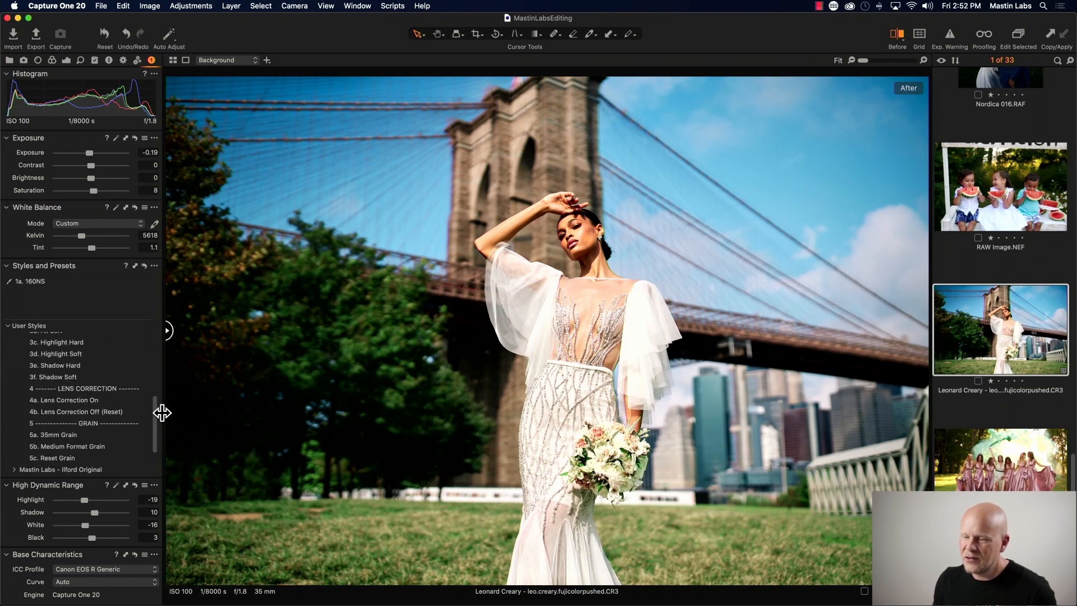
{"action": "left_click", "coordinate": [150, 399]}
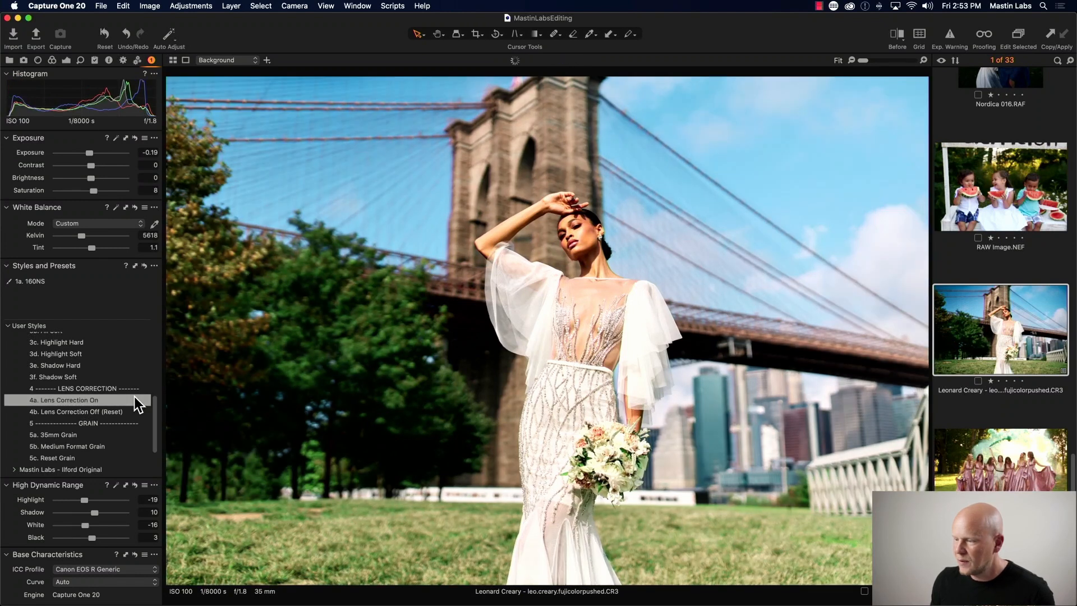
{"action": "left_click", "coordinate": [134, 399]}
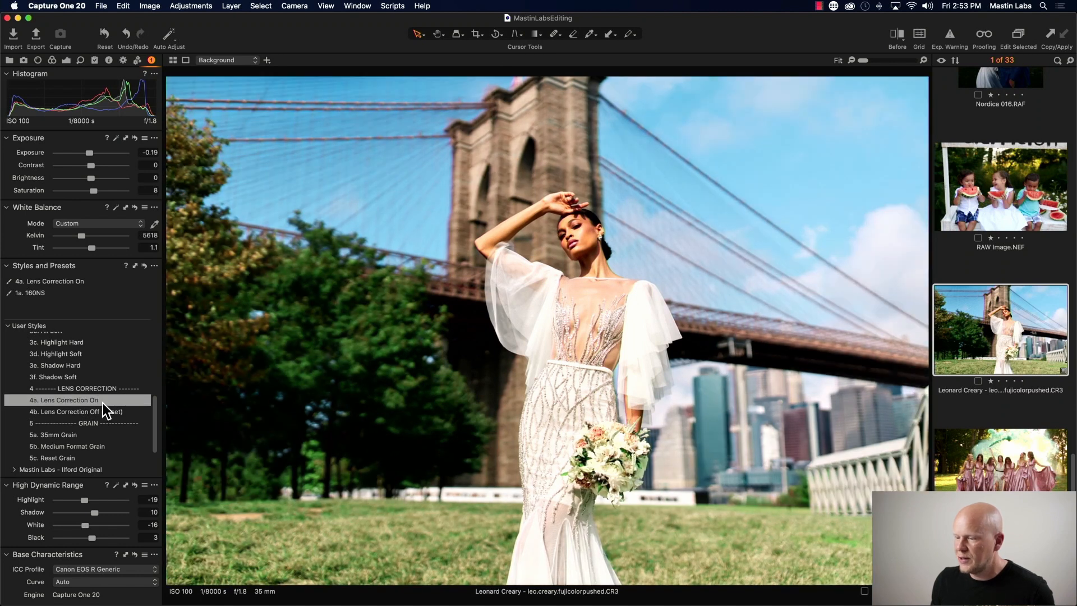
{"action": "left_click", "coordinate": [103, 402]}
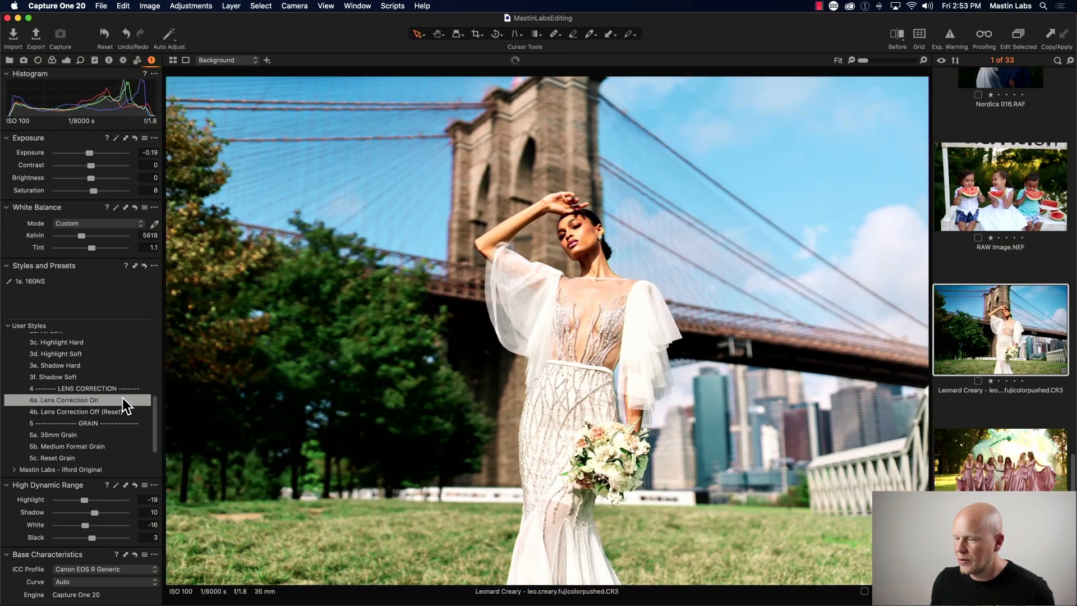
{"action": "left_click", "coordinate": [122, 399]}
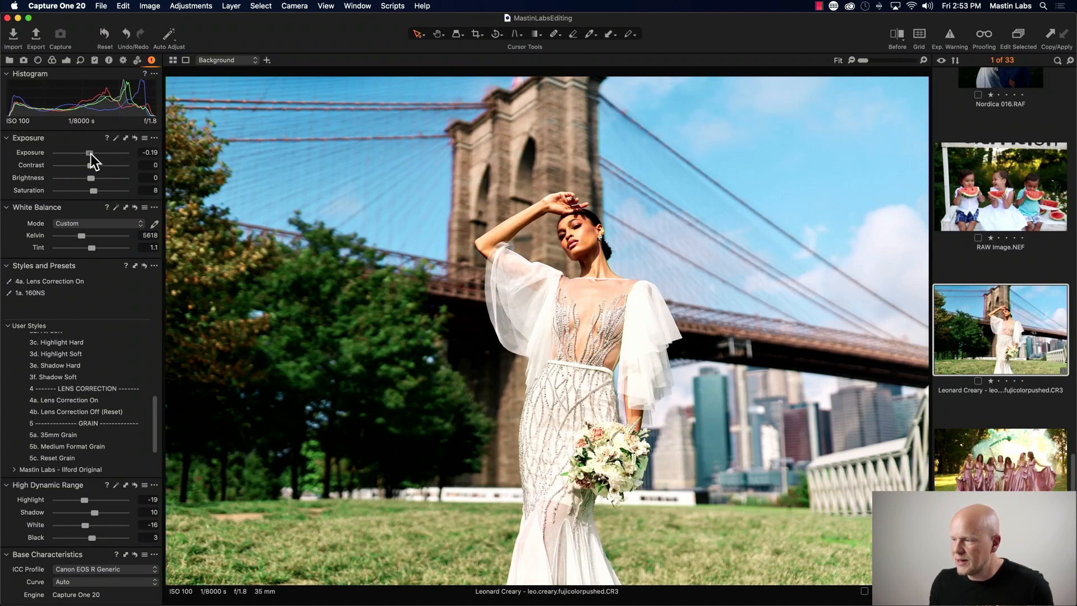
{"action": "left_click_drag", "start_coordinate": [91, 153], "coordinate": [88, 153]}
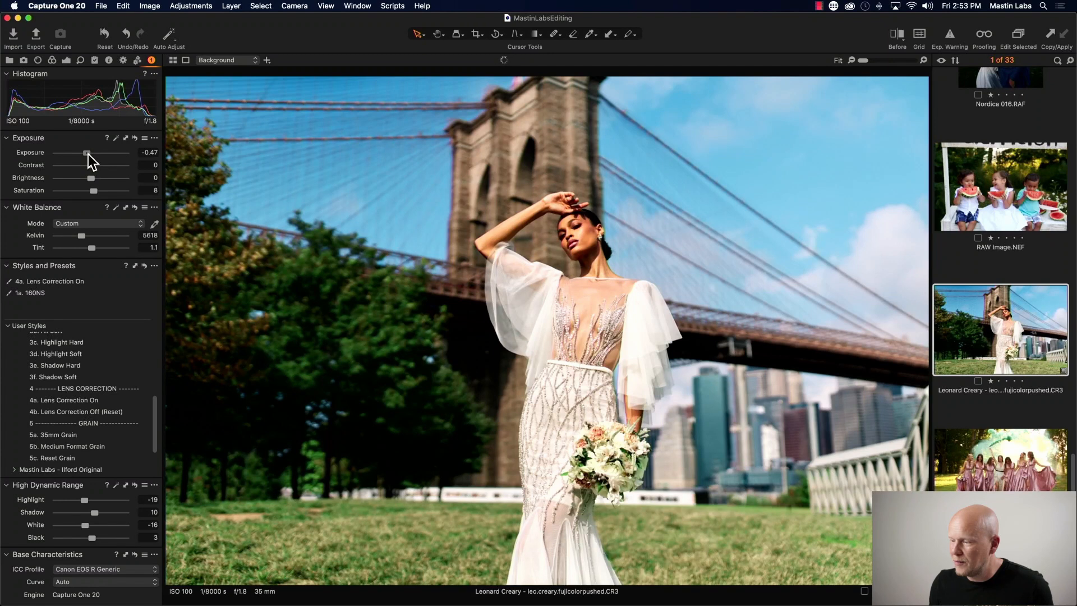
{"action": "left_click_drag", "start_coordinate": [89, 154], "coordinate": [88, 153]}
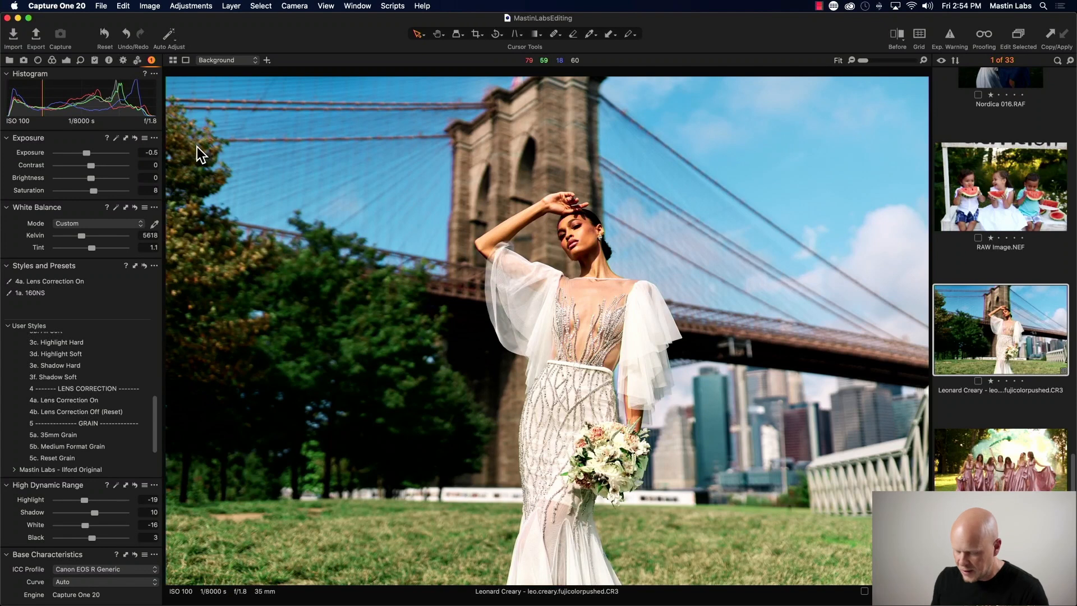
- Compare the edited bridge photo against the original in the before/after split view
{"action": "key", "text": "y"}
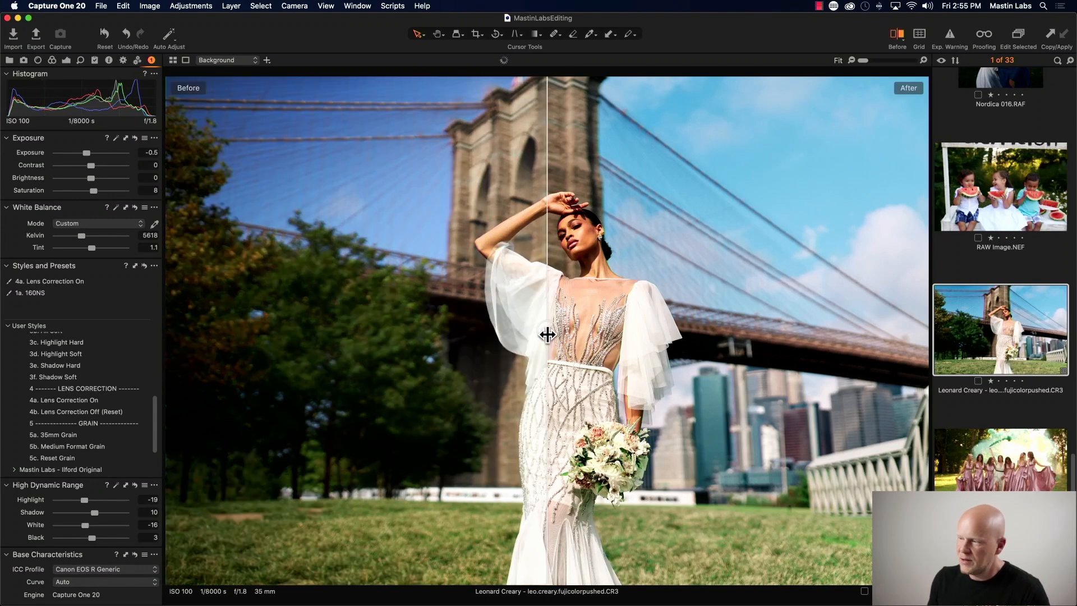
{"action": "left_click_drag", "start_coordinate": [547, 335], "coordinate": [337, 330]}
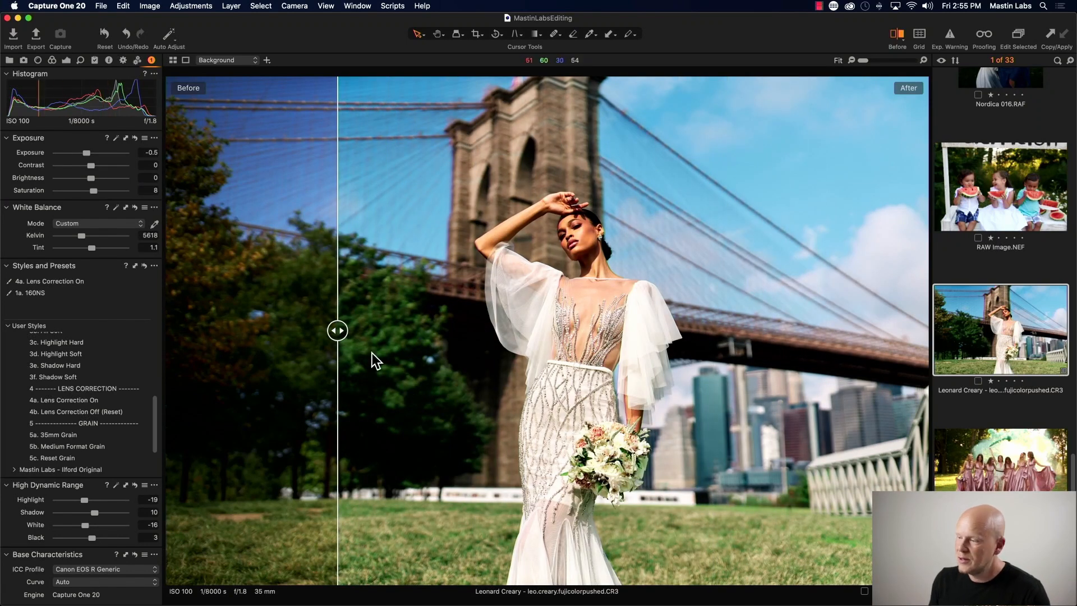
{"action": "mouse_move", "coordinate": [338, 331]}
{"action": "left_mouse_down"}
{"action": "mouse_move", "coordinate": [267, 331]}
{"action": "mouse_move", "coordinate": [846, 339]}
{"action": "mouse_move", "coordinate": [441, 324]}
{"action": "mouse_move", "coordinate": [617, 317]}
{"action": "mouse_move", "coordinate": [775, 323]}
{"action": "mouse_move", "coordinate": [336, 320]}
{"action": "mouse_move", "coordinate": [281, 321]}
{"action": "mouse_move", "coordinate": [403, 325]}
{"action": "mouse_move", "coordinate": [212, 331]}
{"action": "mouse_move", "coordinate": [489, 340]}
{"action": "mouse_move", "coordinate": [267, 337]}
{"action": "mouse_move", "coordinate": [340, 335]}
{"action": "left_mouse_up"}
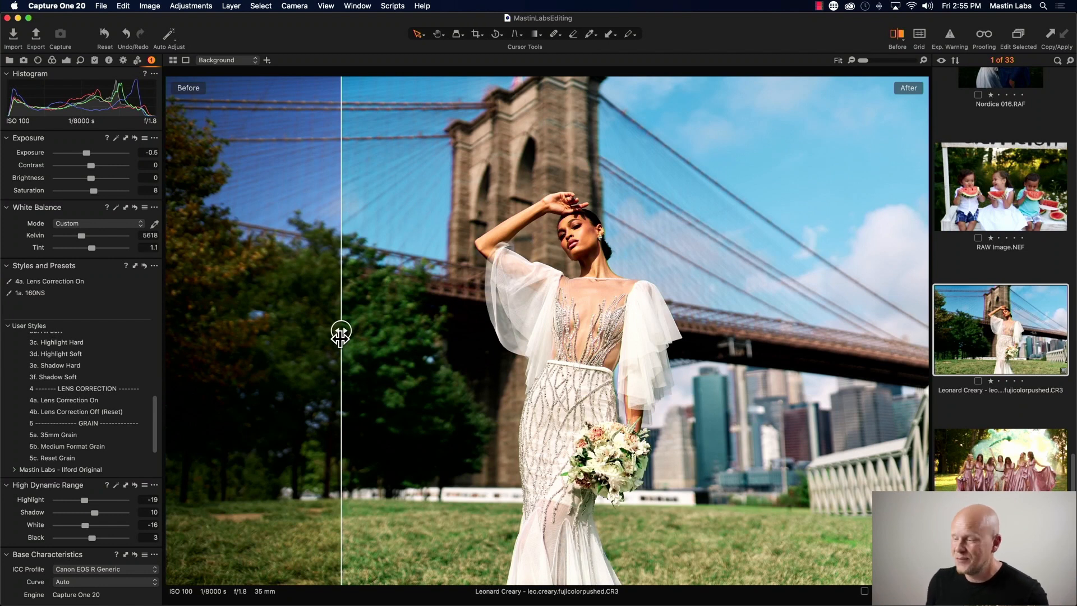
{"action": "left_click_drag", "start_coordinate": [340, 334], "coordinate": [270, 332]}
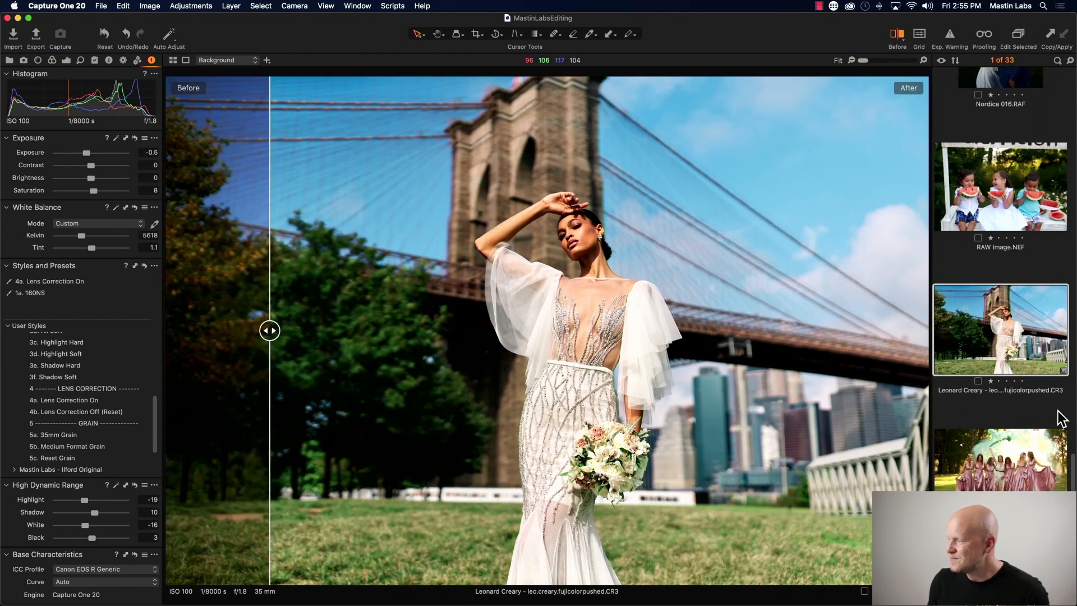
- Select the tennis-court portrait in the filmstrip
{"action": "scroll", "coordinate": [1010, 345], "scroll_direction": "down", "scroll_amount": 10}
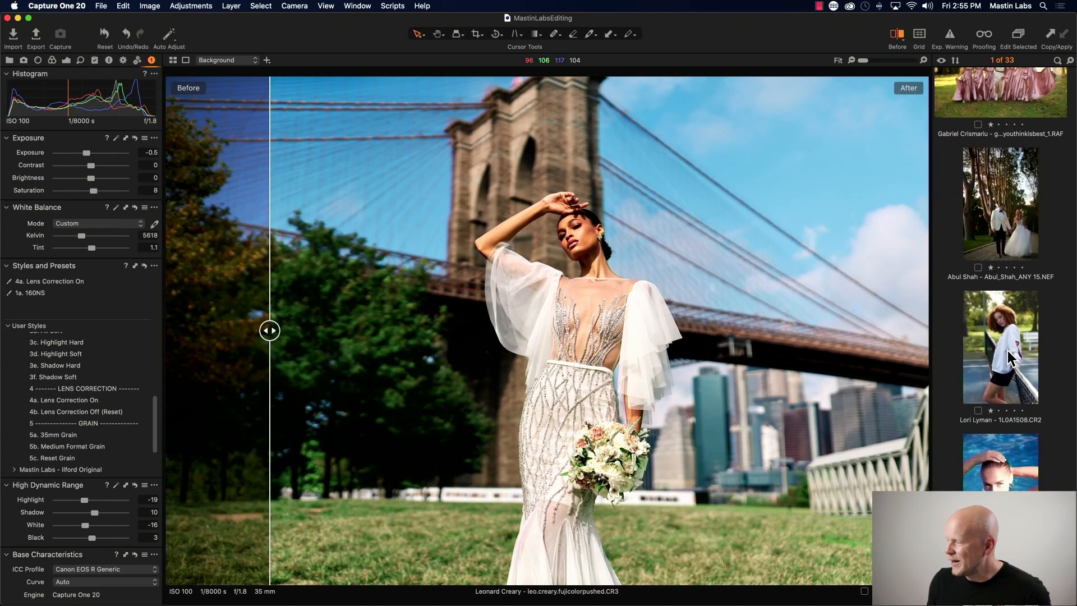
{"action": "scroll", "coordinate": [1008, 357], "scroll_direction": "down", "scroll_amount": 5}
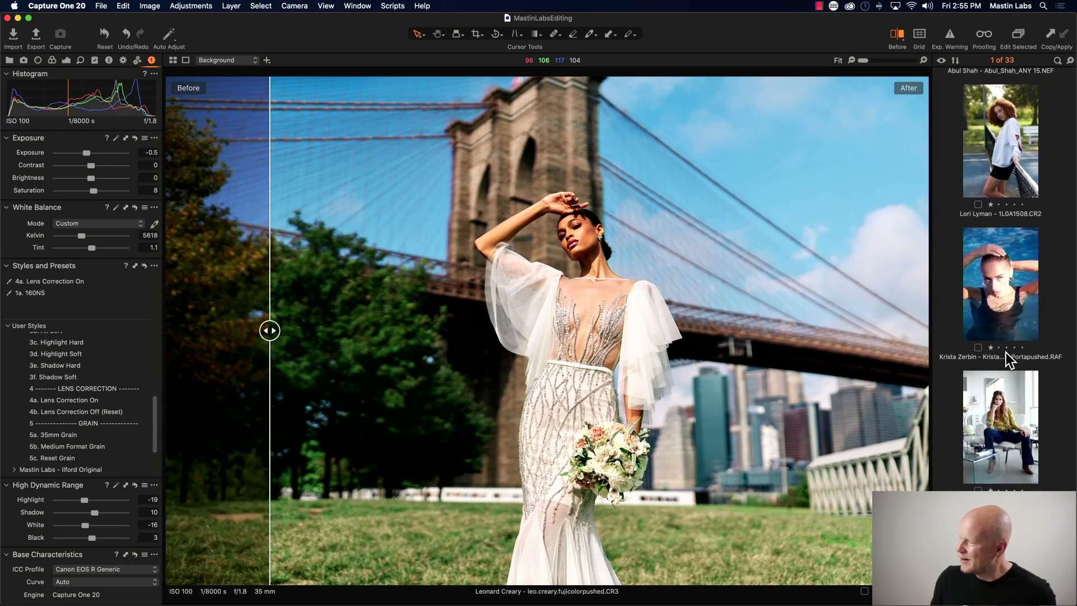
{"action": "scroll", "coordinate": [1005, 354], "scroll_direction": "down", "scroll_amount": 3}
{"action": "left_click", "coordinate": [993, 355]}
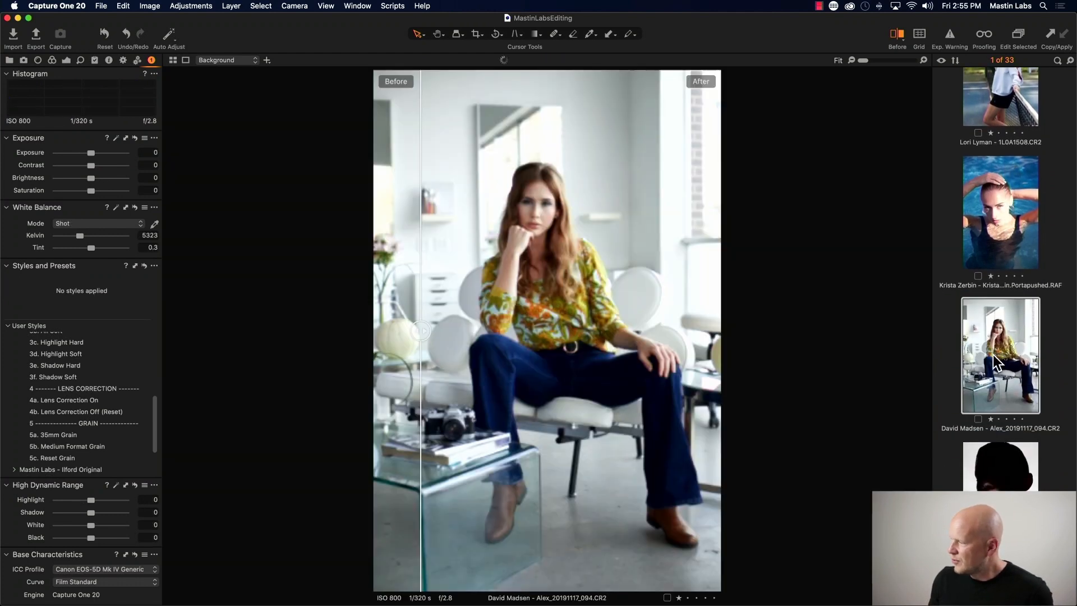
{"action": "scroll", "coordinate": [1021, 335], "scroll_direction": "up", "scroll_amount": 2}
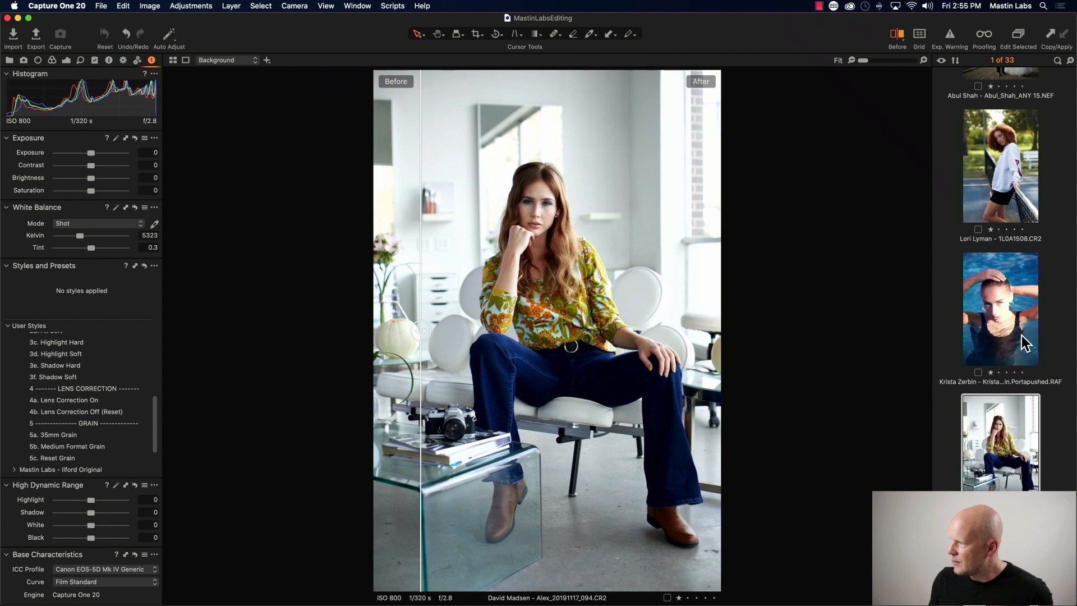
{"action": "scroll", "coordinate": [1021, 335], "scroll_direction": "up", "scroll_amount": 1}
{"action": "left_click", "coordinate": [1017, 199]}
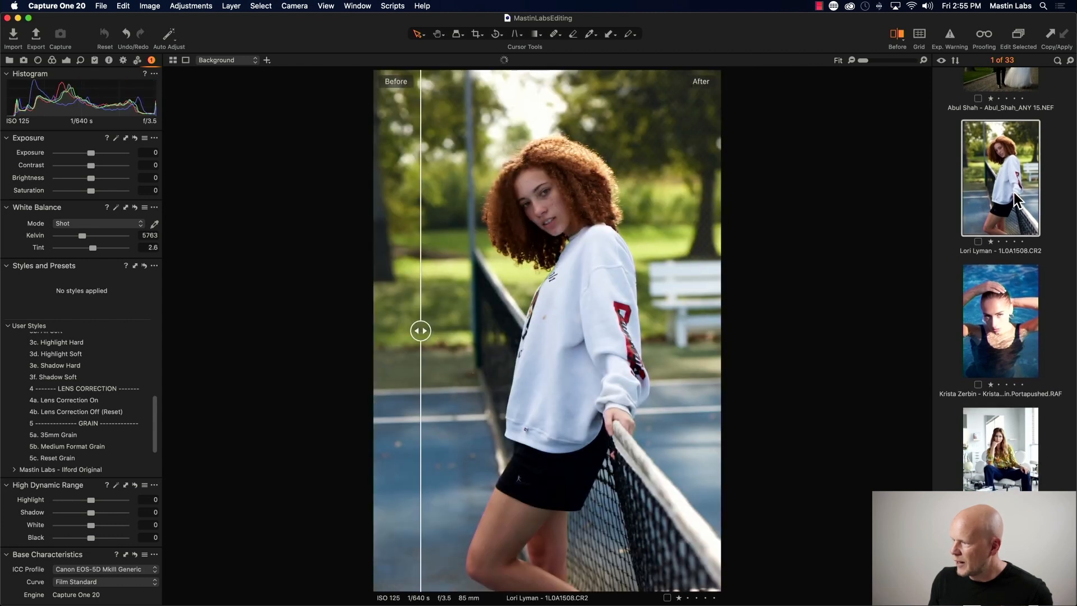
{"action": "key", "text": "y"}
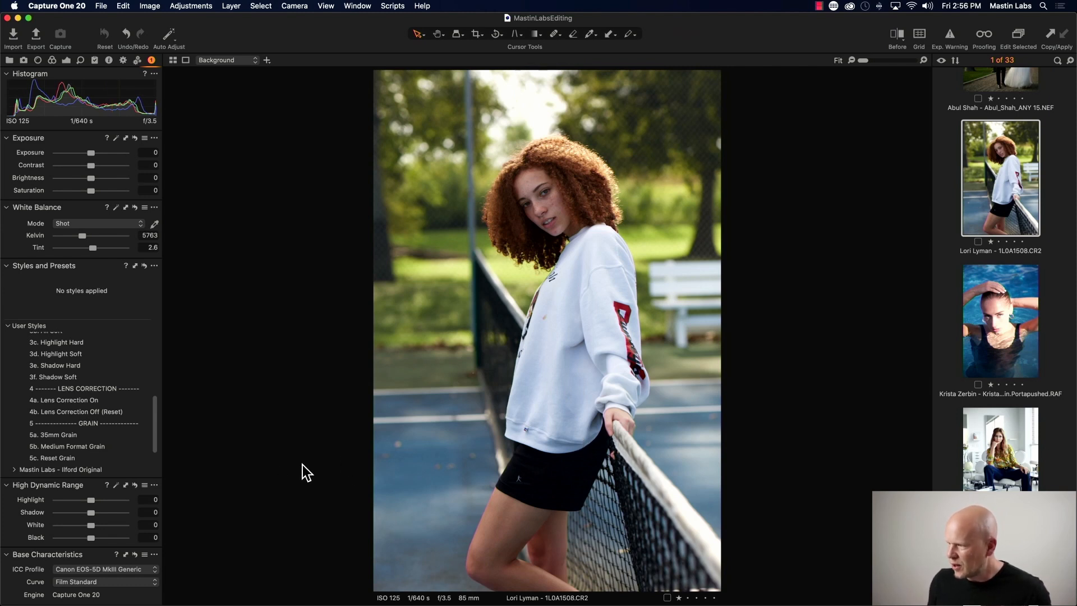
{"action": "left_click", "coordinate": [40, 62]}
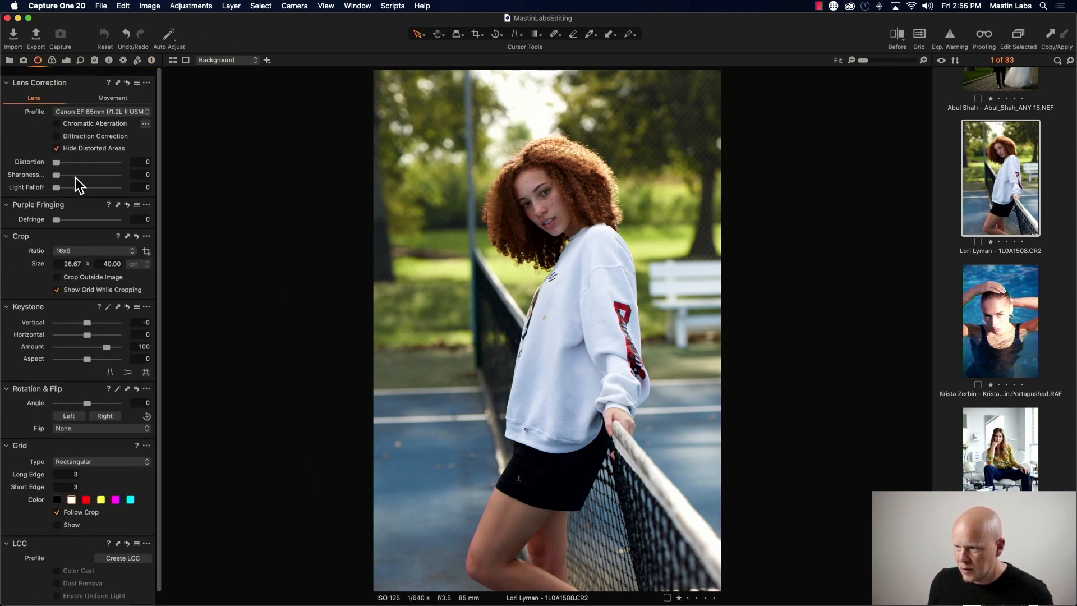
{"action": "left_click", "coordinate": [52, 60]}
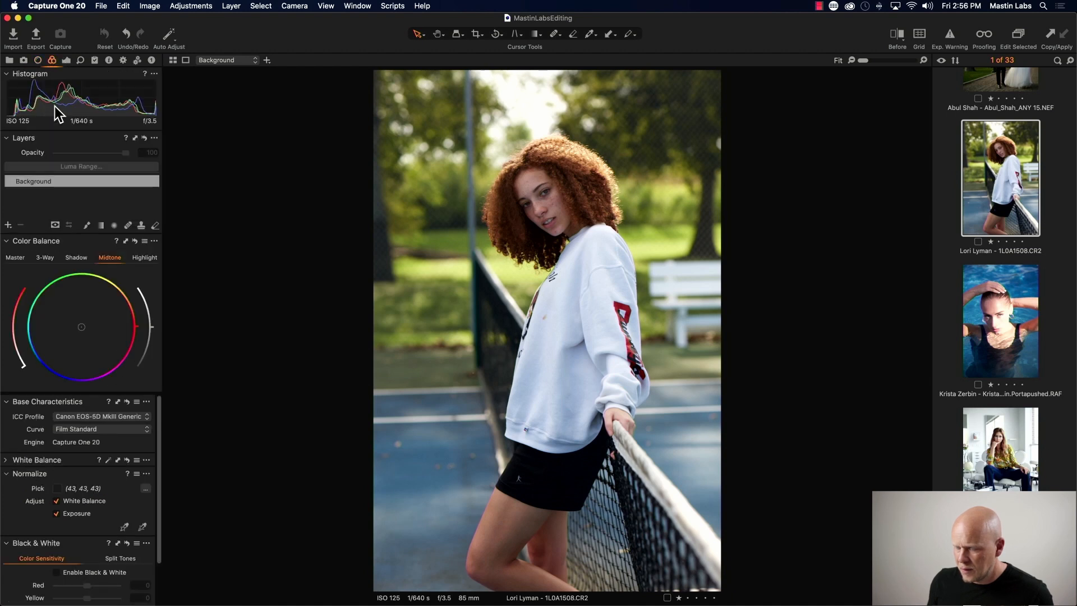
{"action": "left_click", "coordinate": [38, 60]}
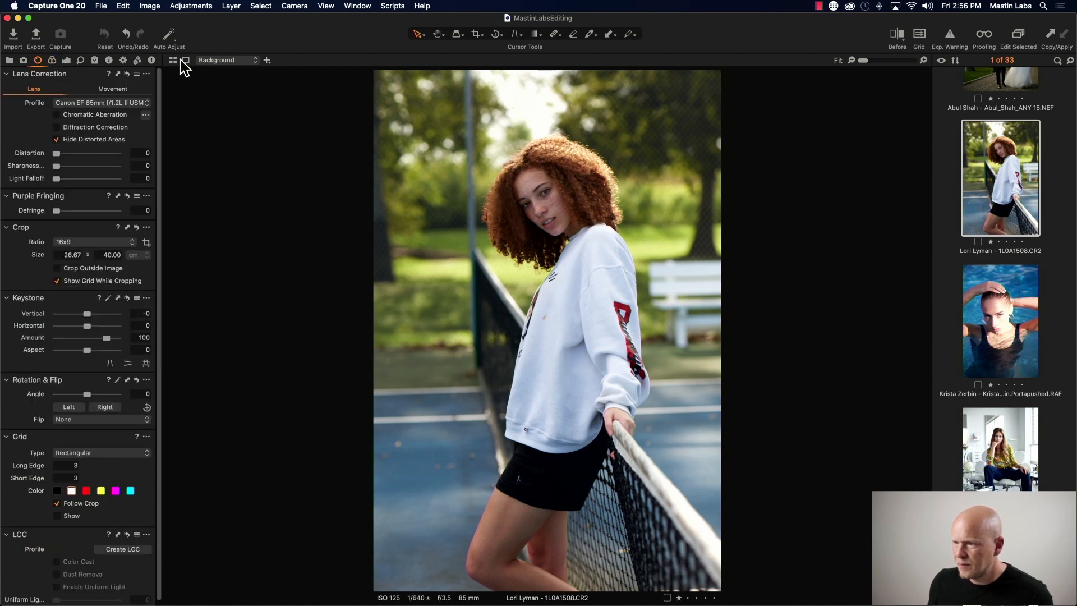
{"action": "left_click", "coordinate": [151, 60]}
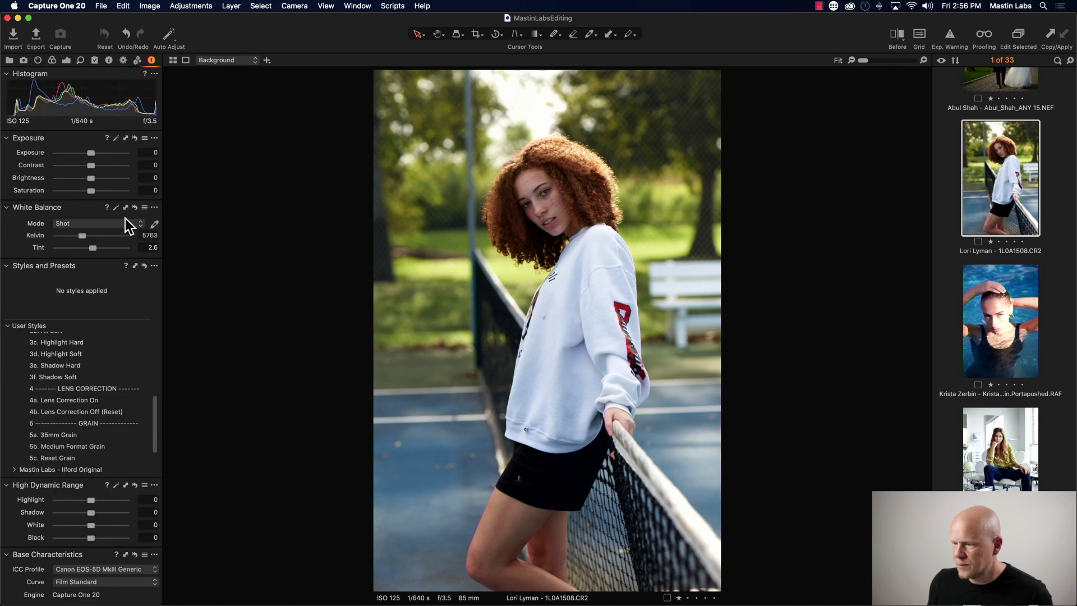
- Apply the 1a. Portra 160 style from the Mastin Labs - Portra Original styles to the tennis-court portrait
{"action": "left_click_drag", "start_coordinate": [157, 408], "coordinate": [157, 335]}
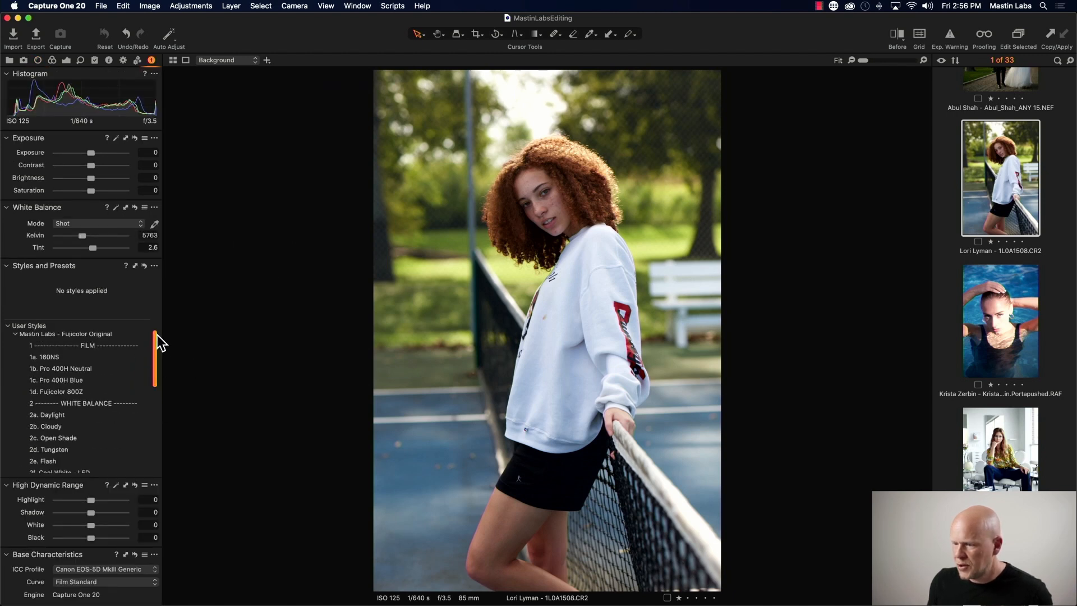
{"action": "left_click", "coordinate": [15, 361]}
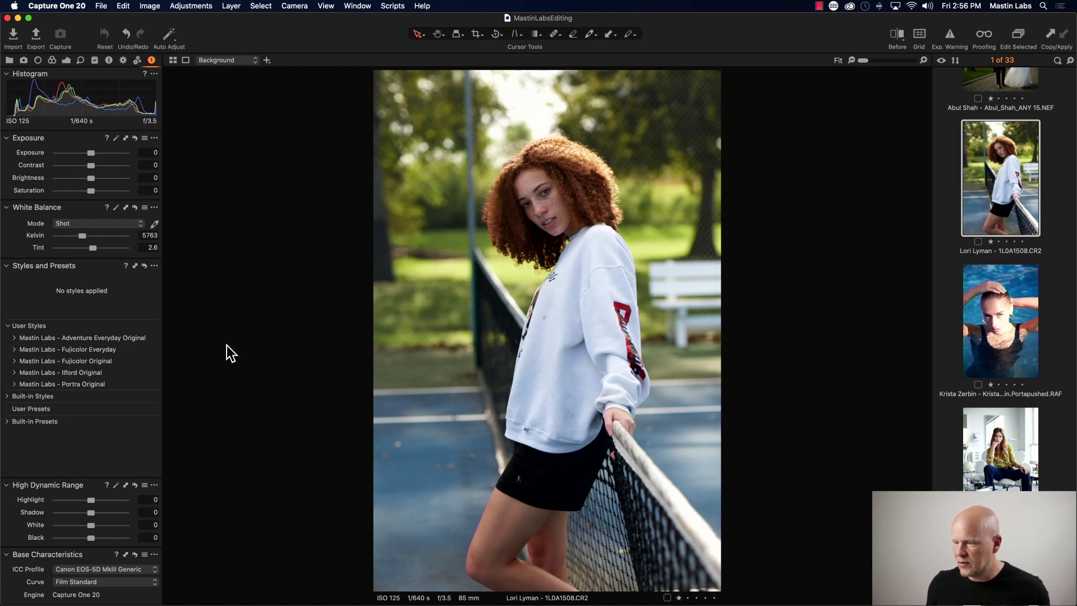
{"action": "left_click", "coordinate": [15, 337]}
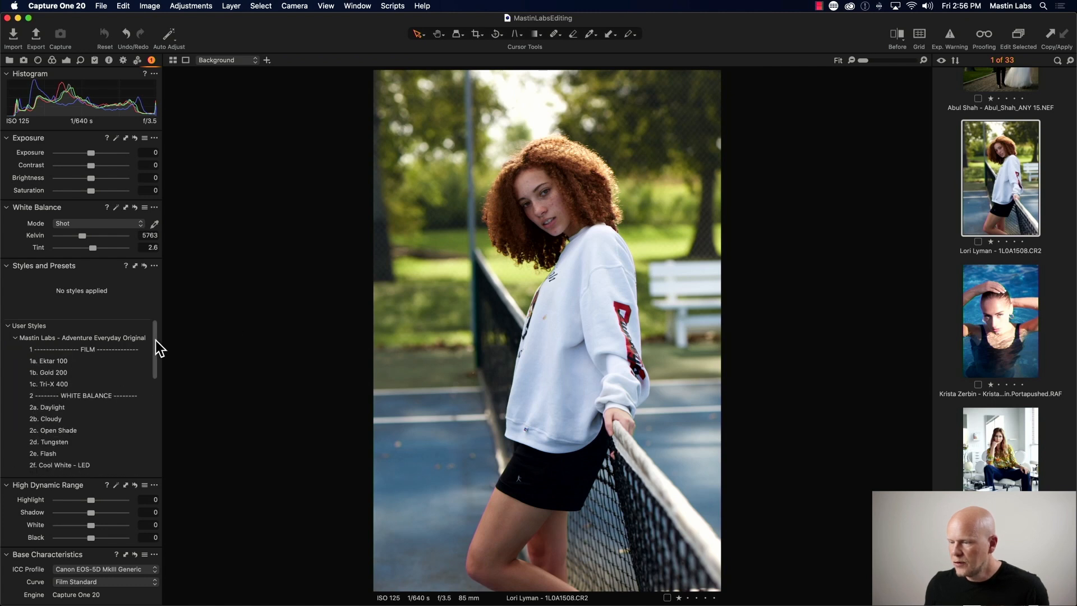
{"action": "left_click", "coordinate": [15, 337]}
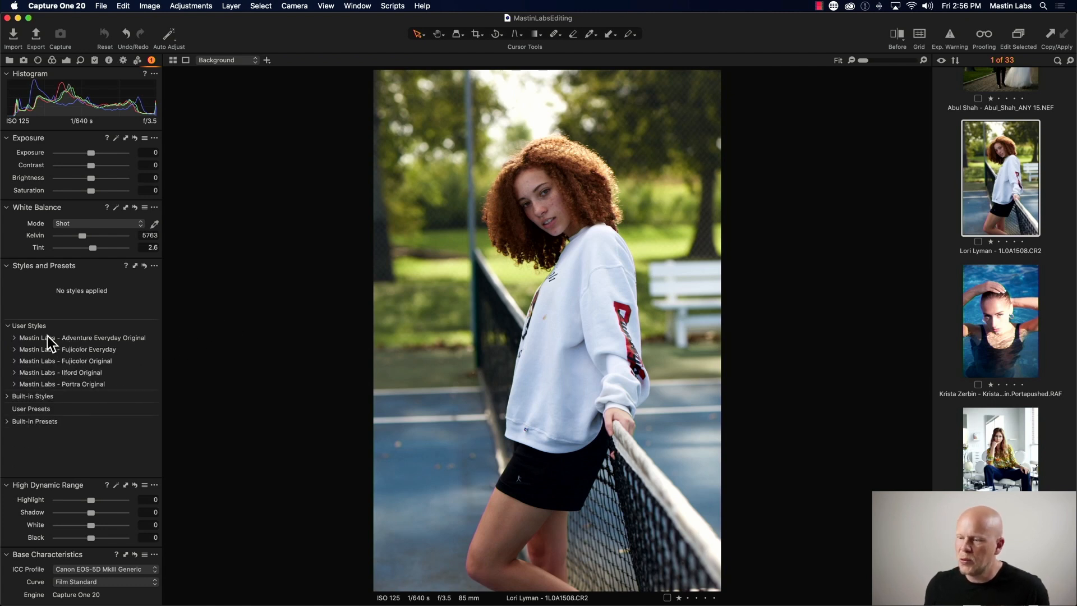
{"action": "left_click", "coordinate": [14, 384]}
{"action": "left_click_drag", "start_coordinate": [154, 354], "coordinate": [154, 372]}
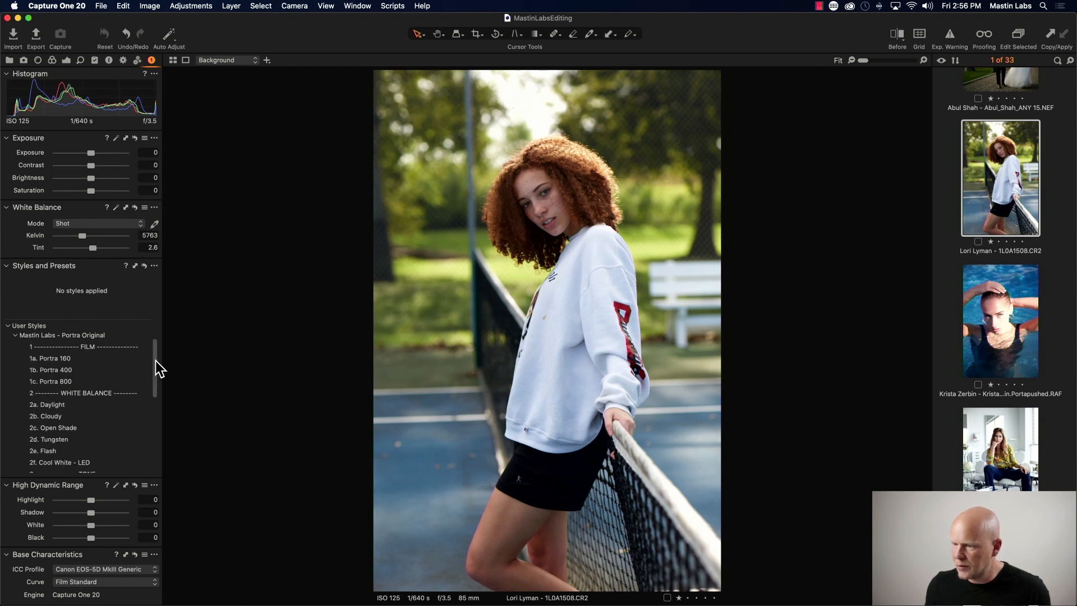
{"action": "left_click", "coordinate": [83, 359]}
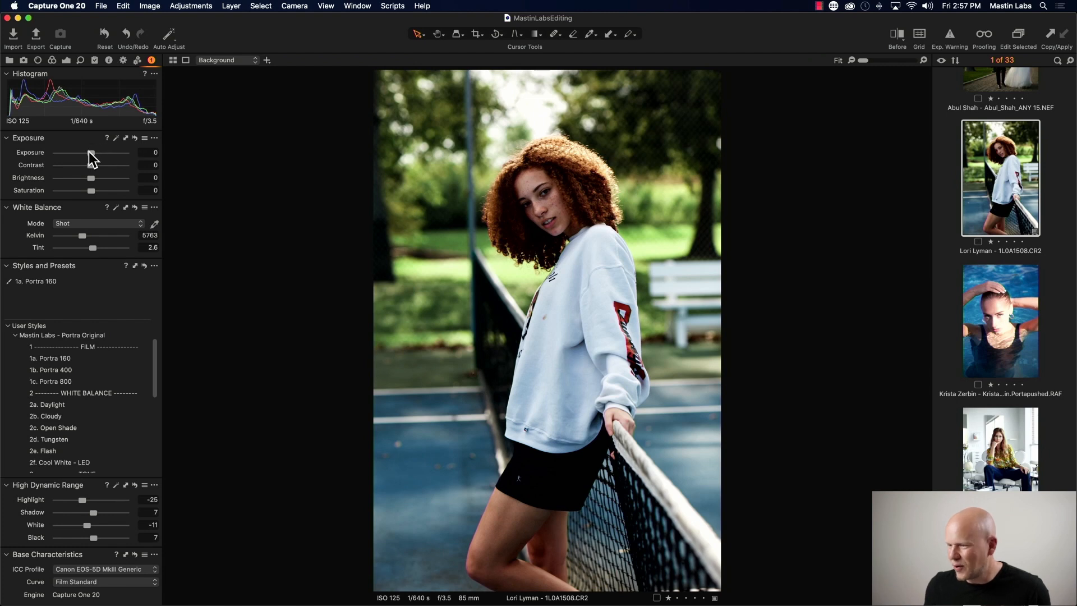
- Set the portrait's exposure to -0.24, white balance Kelvin to 6709 and tint to 1.7
{"action": "left_click_drag", "start_coordinate": [91, 152], "coordinate": [89, 152]}
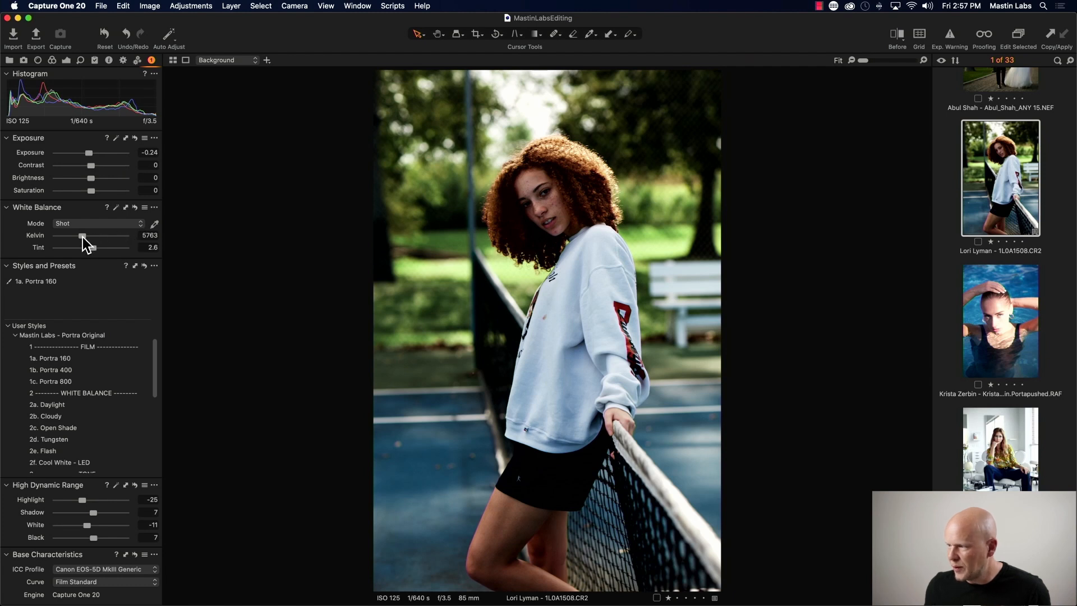
{"action": "left_click_drag", "start_coordinate": [83, 236], "coordinate": [88, 237]}
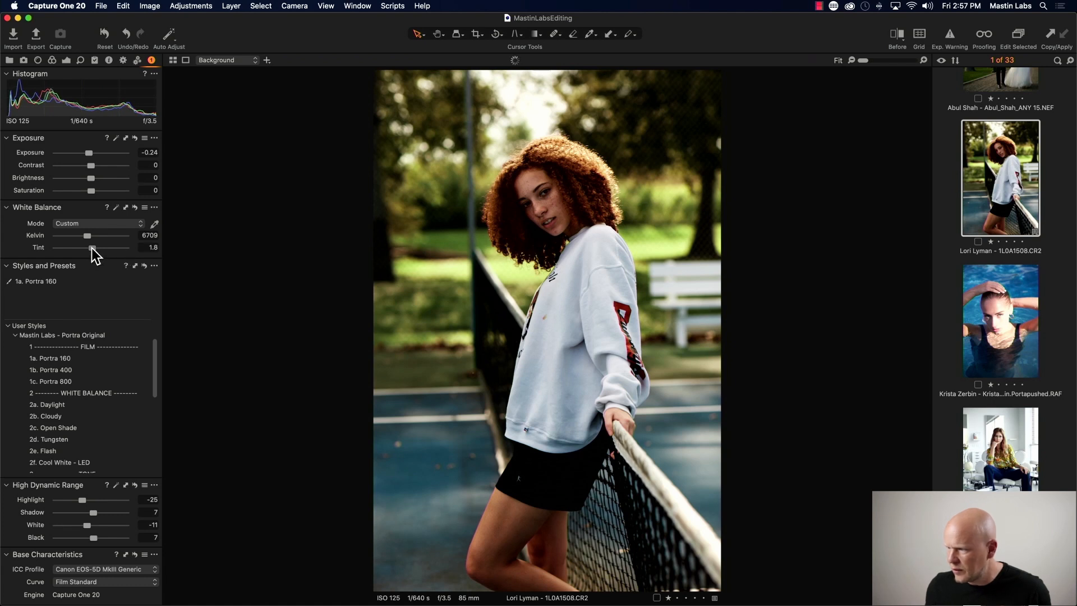
{"action": "left_click_drag", "start_coordinate": [92, 247], "coordinate": [92, 248]}
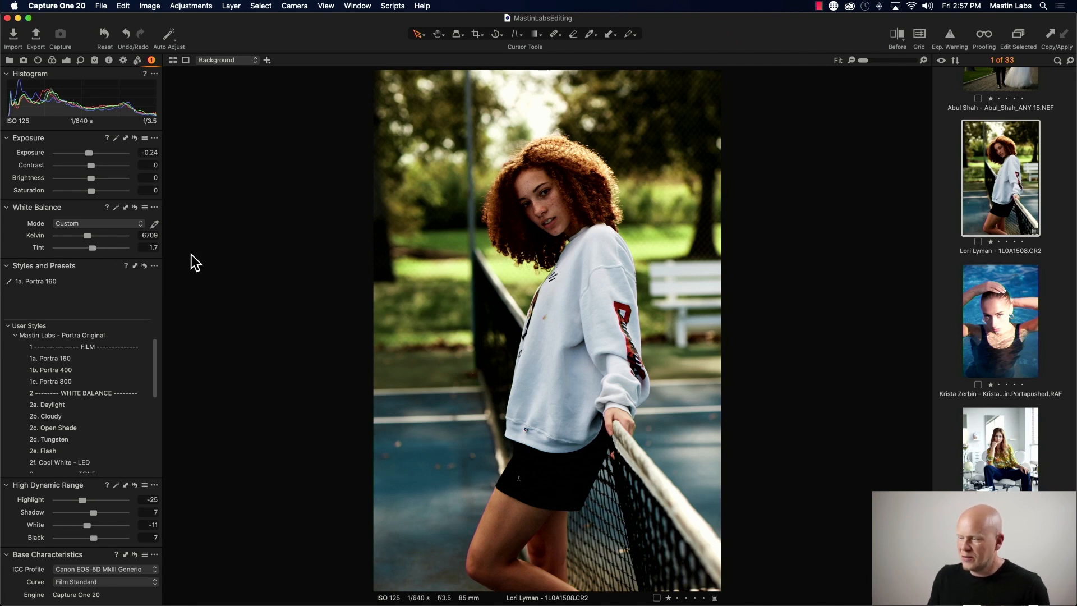
- Compare the edited tennis-court portrait against the original in the before/after split view
{"action": "key", "text": "y"}
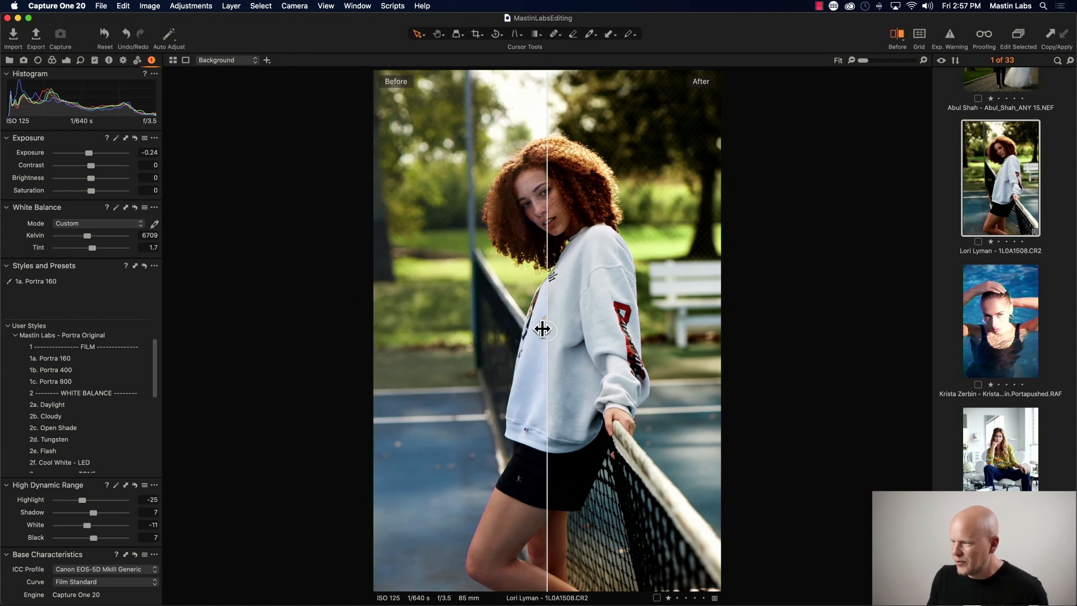
{"action": "left_click_drag", "start_coordinate": [539, 330], "coordinate": [370, 333]}
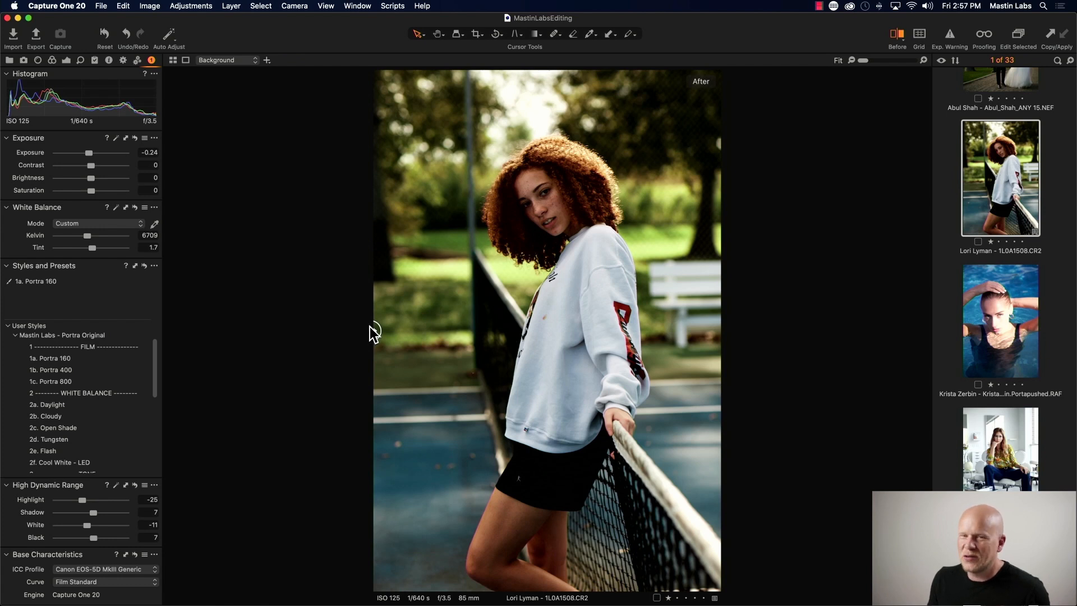
{"action": "mouse_move", "coordinate": [370, 333]}
{"action": "left_mouse_down"}
{"action": "mouse_move", "coordinate": [690, 336]}
{"action": "mouse_move", "coordinate": [375, 329]}
{"action": "mouse_move", "coordinate": [359, 341]}
{"action": "left_mouse_up"}
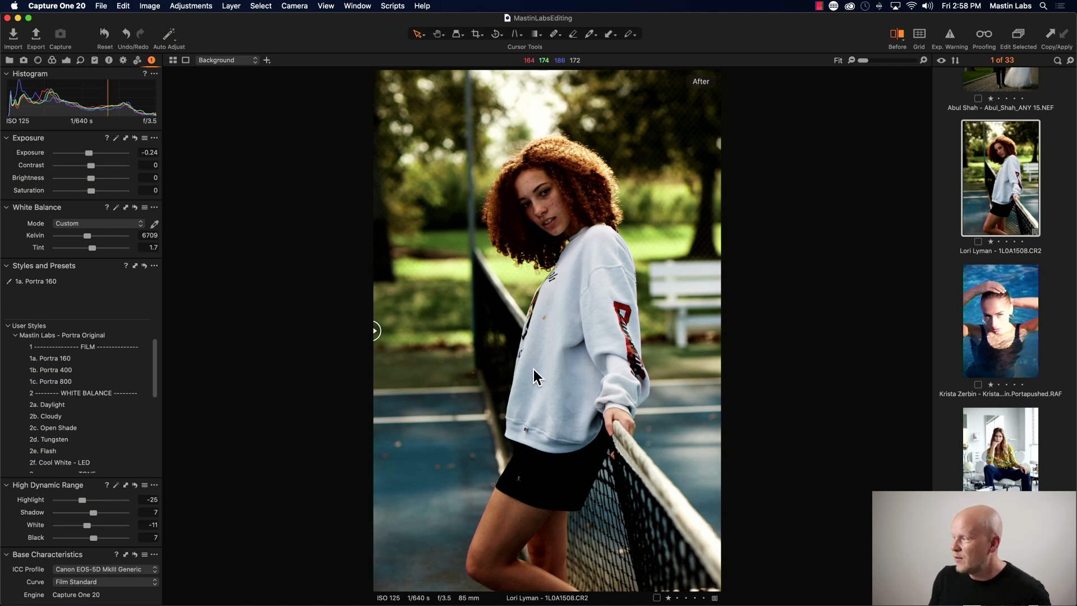
- Clone the portrait as a new variant and reset all adjustments on the cloned variant
{"action": "right_click", "coordinate": [994, 220]}
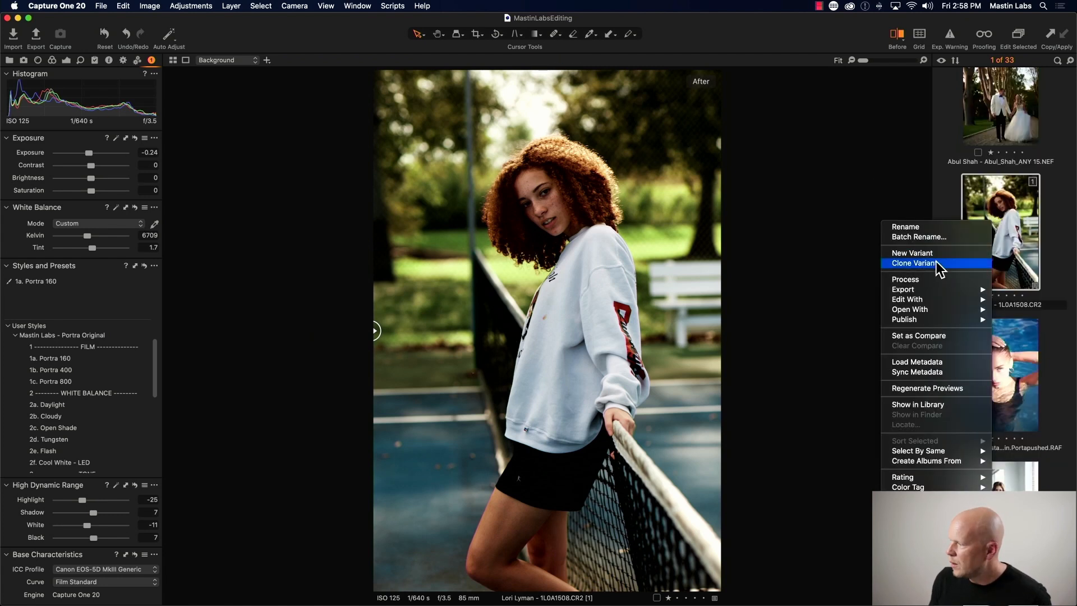
{"action": "left_click", "coordinate": [942, 264]}
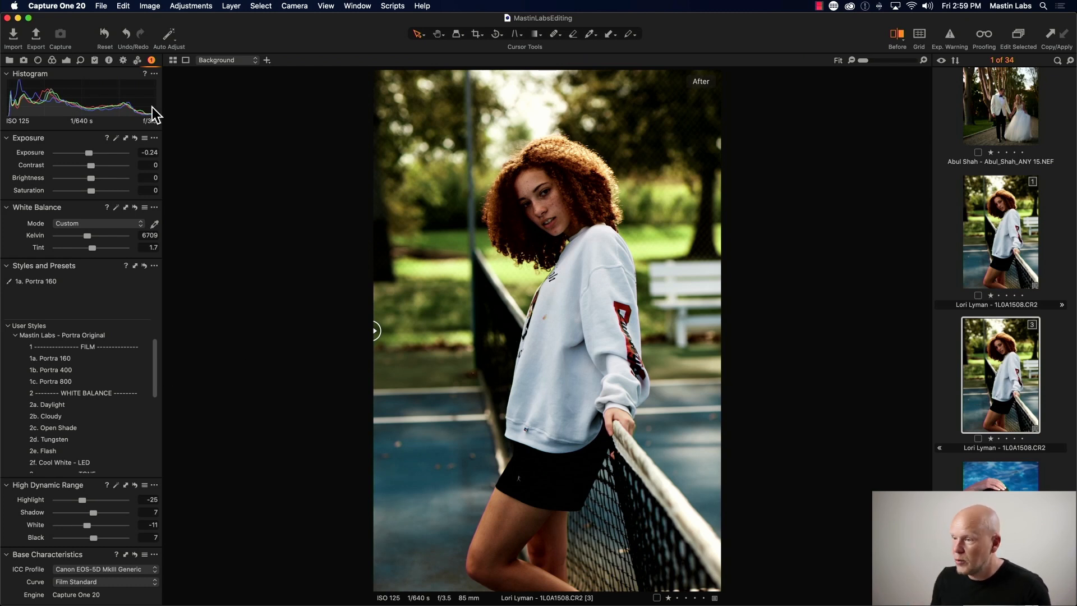
{"action": "left_click", "coordinate": [101, 34]}
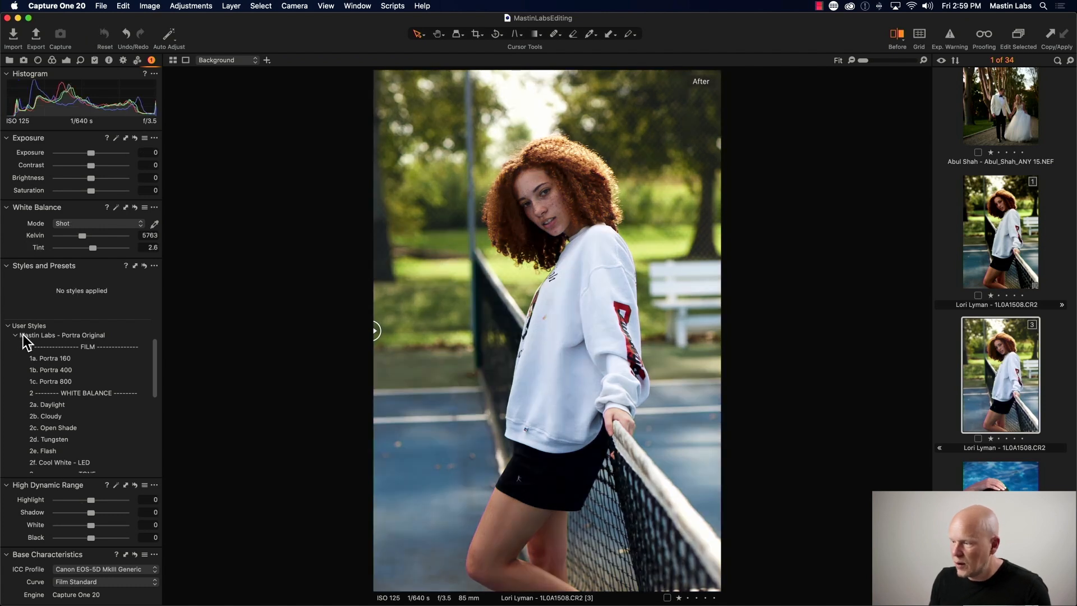
{"action": "key", "text": "y"}
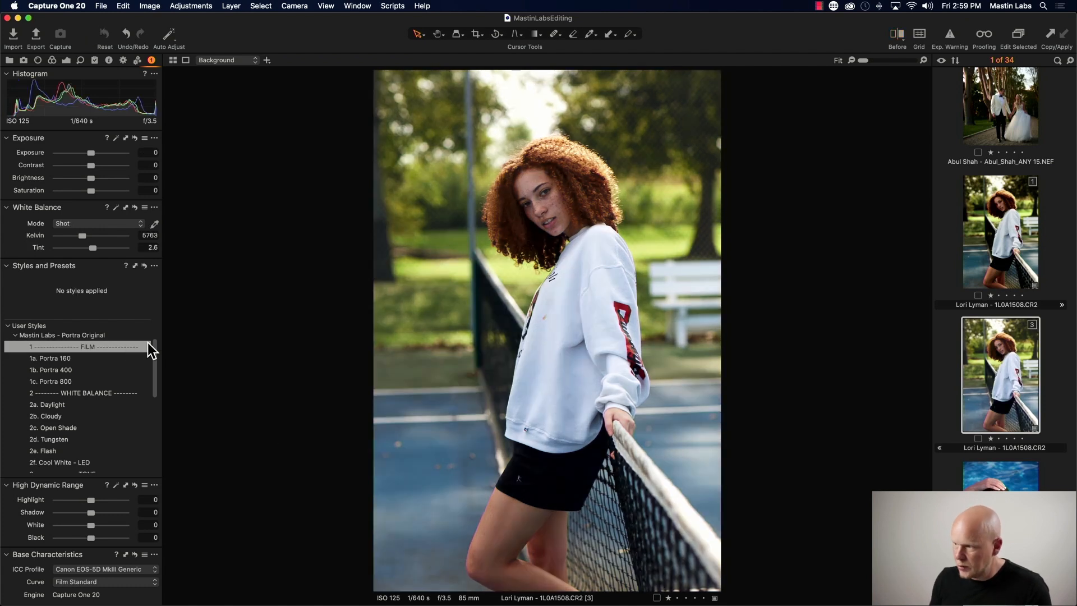
- Apply the 1a. Ektar 100 style from Mastin Labs - Adventure Everyday Original to the cloned variant
{"action": "scroll", "coordinate": [28, 340], "scroll_direction": "up", "scroll_amount": 3}
{"action": "left_click", "coordinate": [15, 337]}
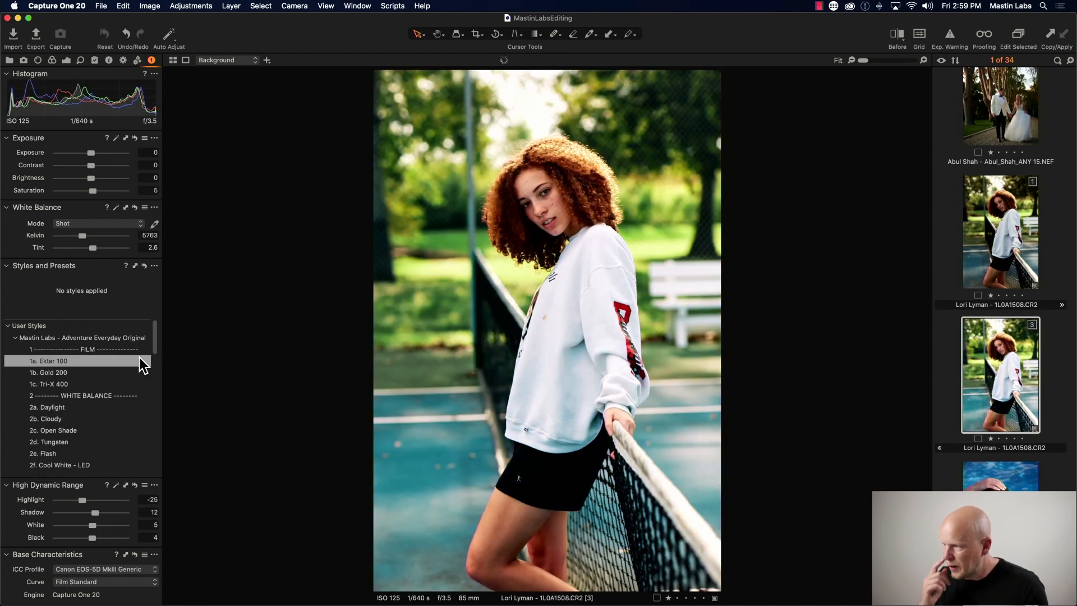
{"action": "left_click", "coordinate": [140, 359]}
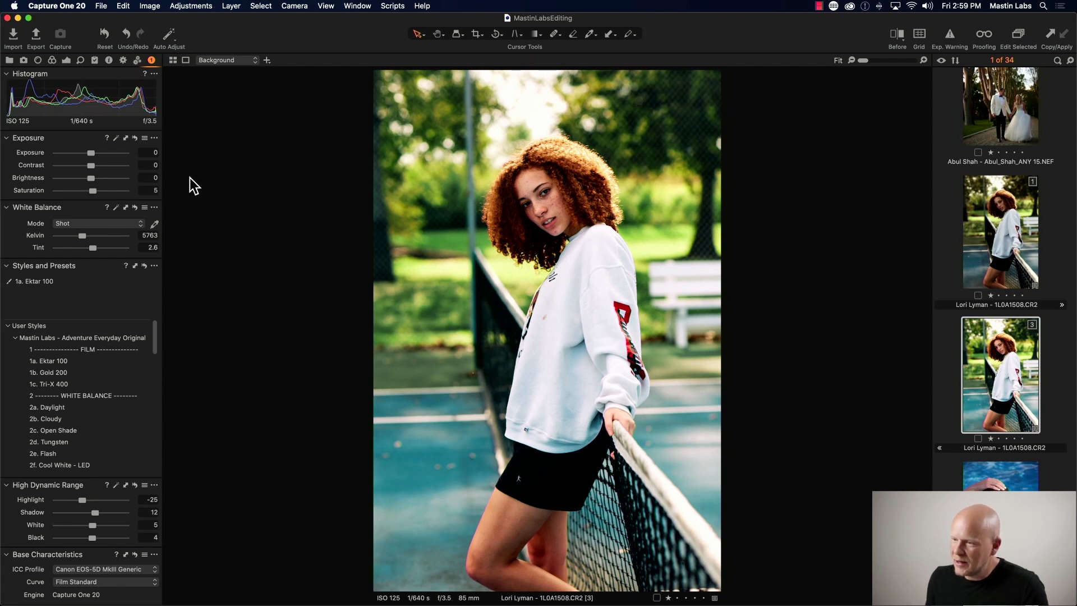
- Set the cloned variant's exposure to 0.47, white balance Kelvin to 6355 and tint to 3.7
{"action": "left_click_drag", "start_coordinate": [91, 153], "coordinate": [96, 153]}
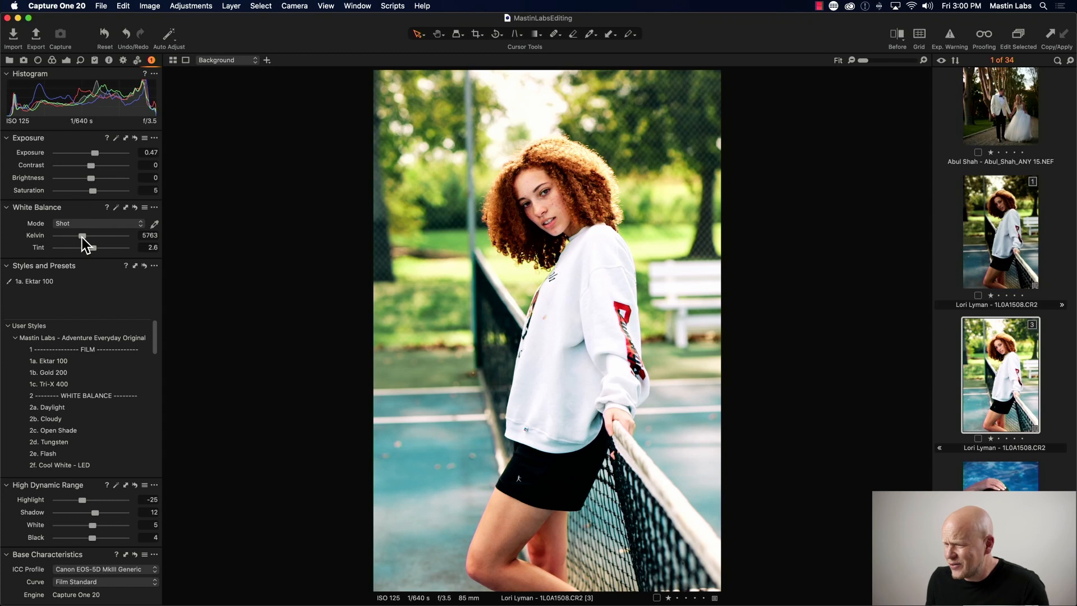
{"action": "left_click_drag", "start_coordinate": [82, 237], "coordinate": [86, 236]}
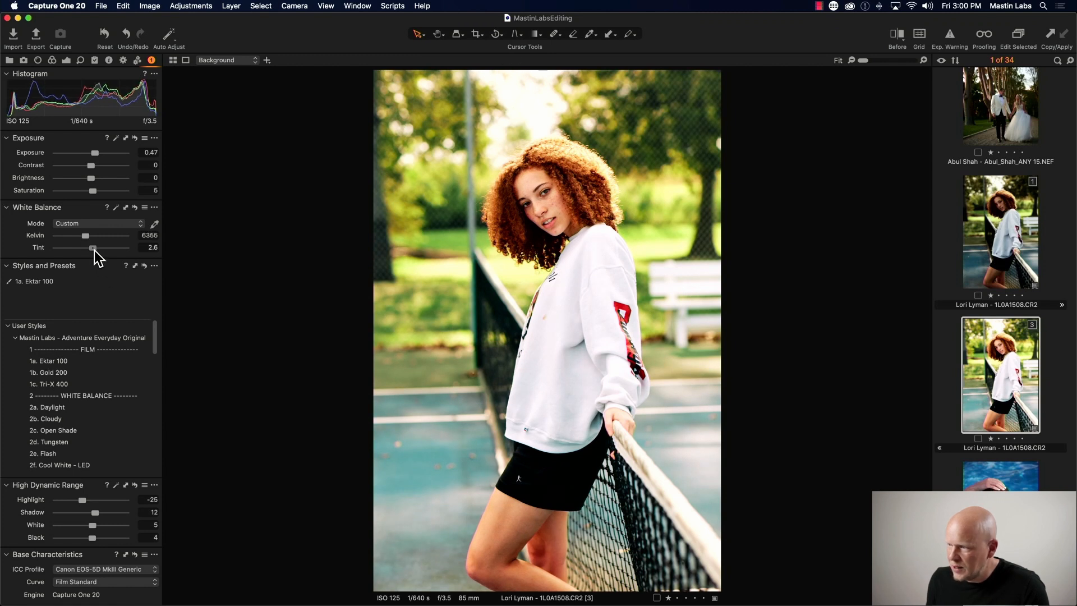
{"action": "left_click_drag", "start_coordinate": [95, 250], "coordinate": [95, 251]}
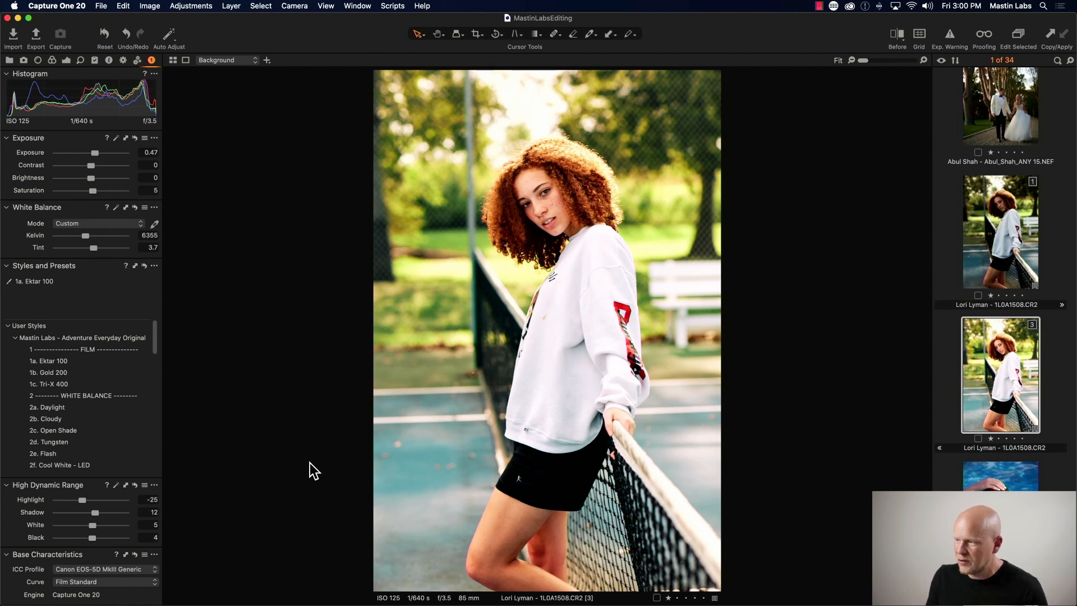
- Compare the Ektar 100 variant against the original in the before/after split view
{"action": "key", "text": "y"}
{"action": "left_click_drag", "start_coordinate": [548, 333], "coordinate": [370, 315]}
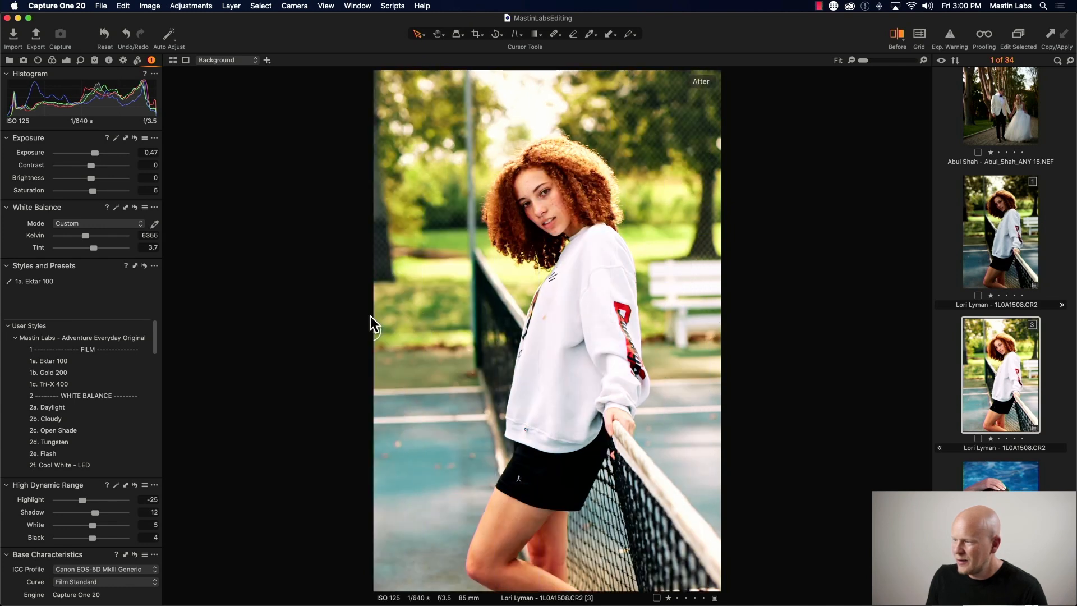
{"action": "key", "text": "y"}
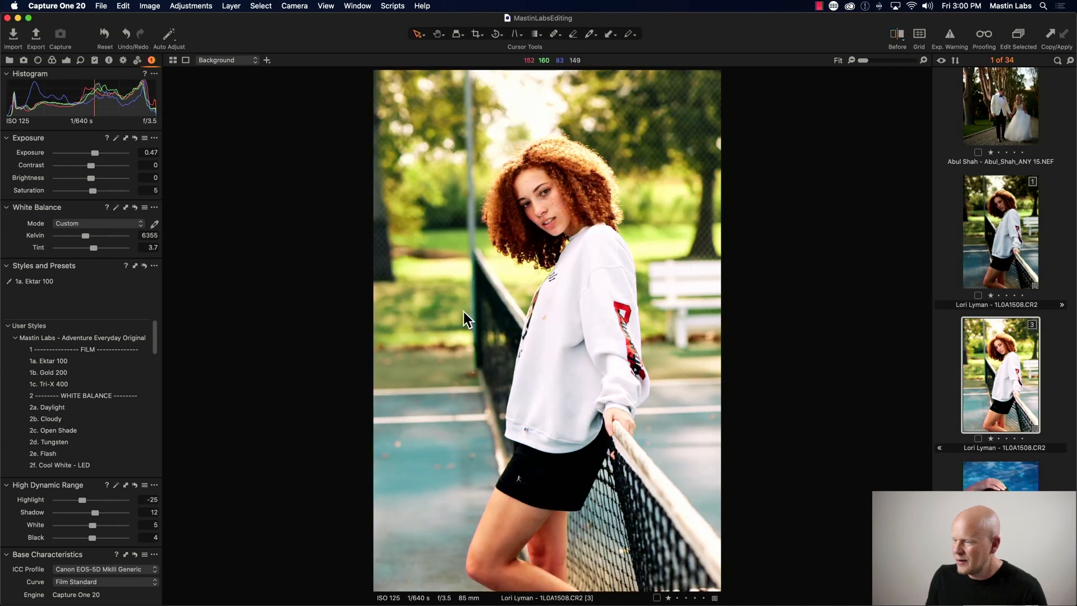
- Switch between the two variants and raise the Portra 160 variant's exposure to 0.14
{"action": "left_click", "coordinate": [990, 248]}
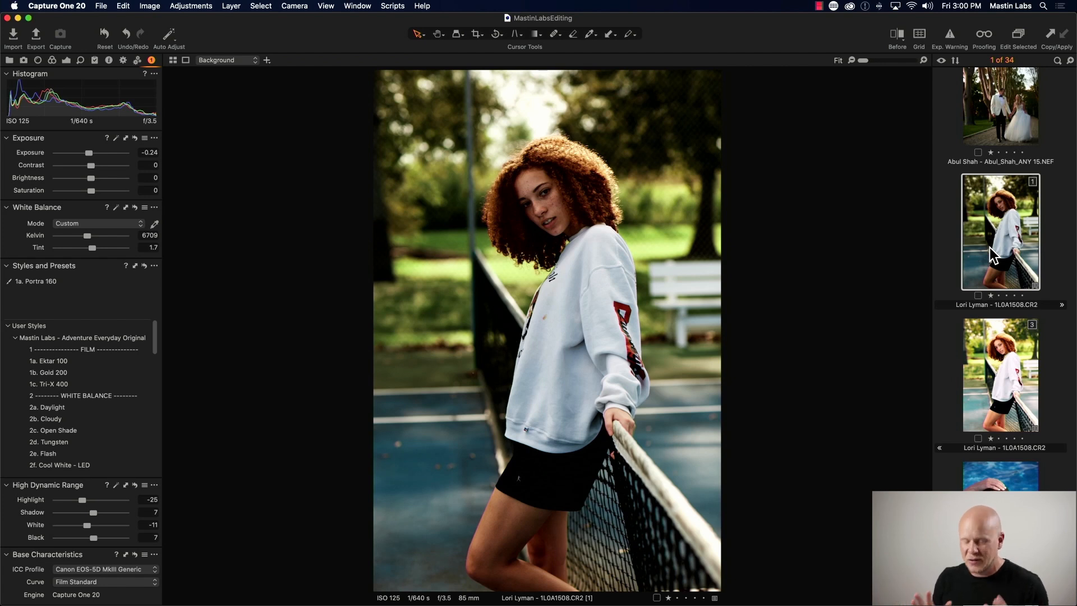
{"action": "left_click", "coordinate": [998, 372]}
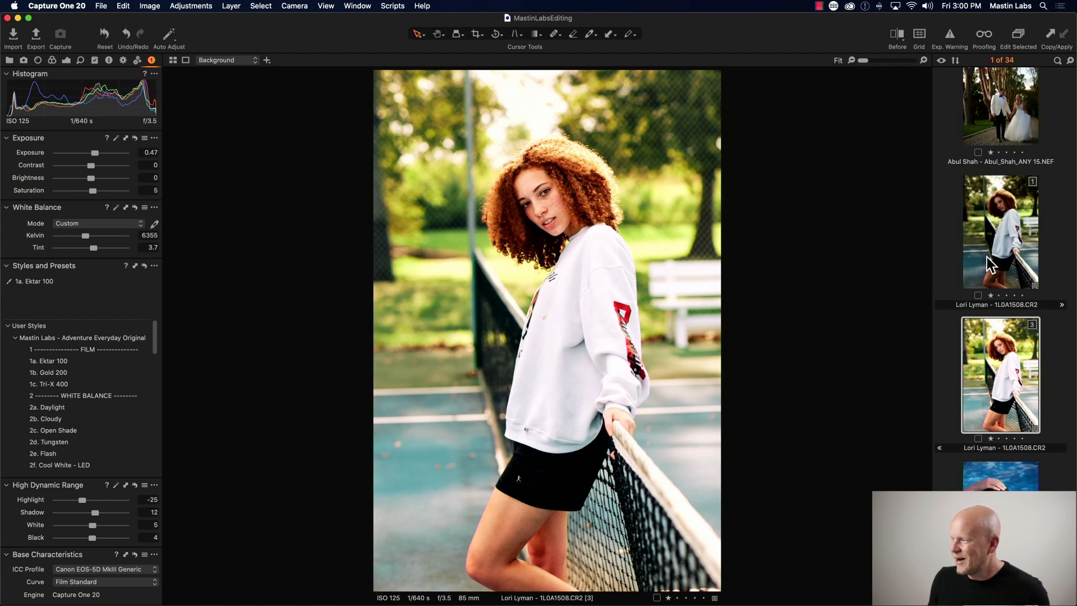
{"action": "left_click", "coordinate": [1004, 255]}
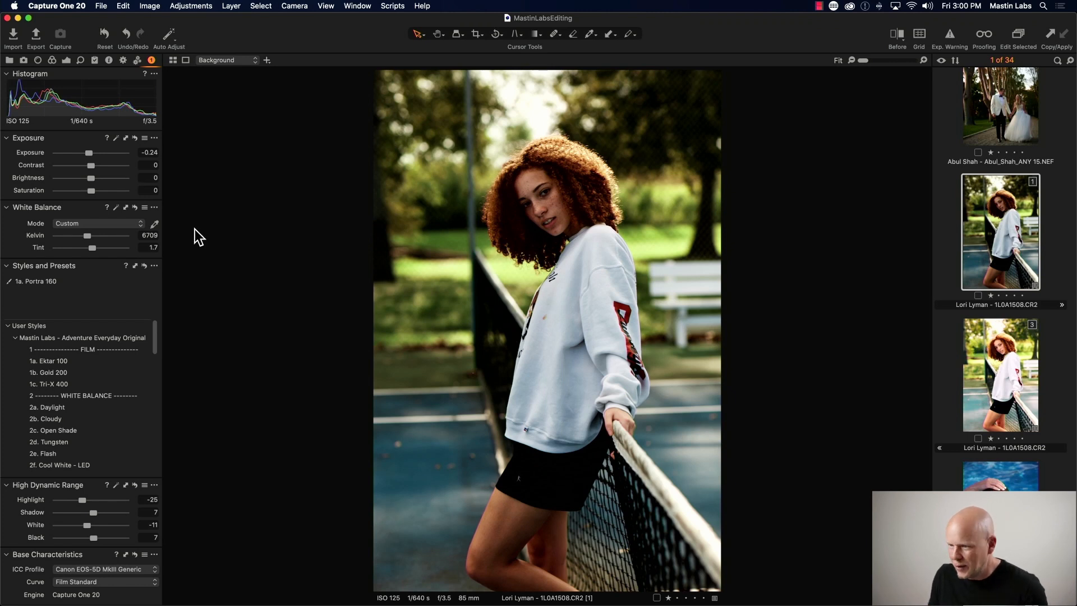
{"action": "left_click_drag", "start_coordinate": [89, 152], "coordinate": [92, 152]}
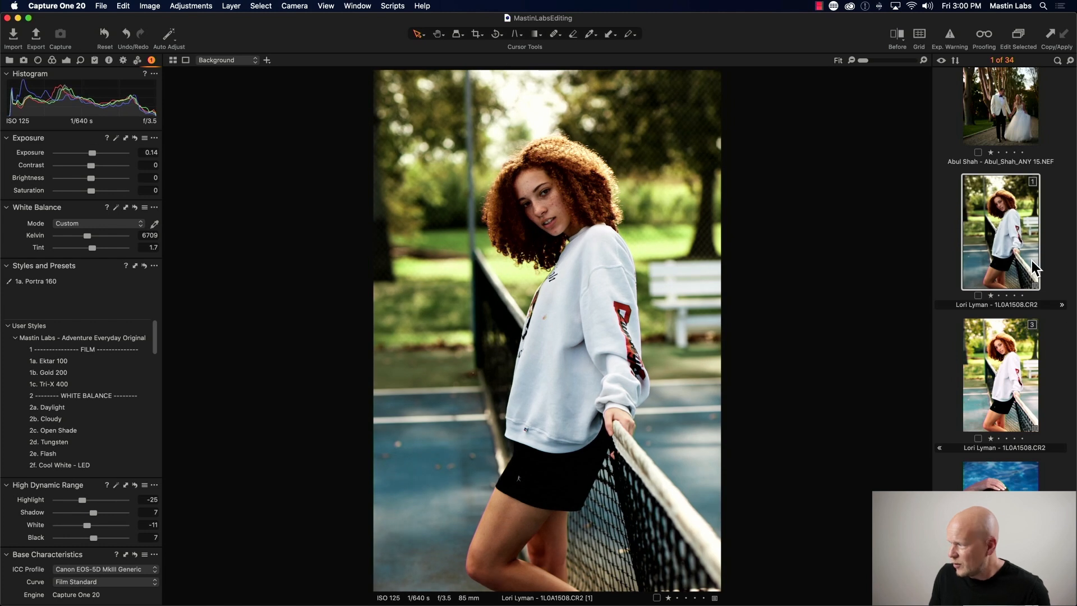
- Compare the Portra 160 and Ektar 100 variants by switching between them in the filmstrip
{"action": "left_click", "coordinate": [994, 359]}
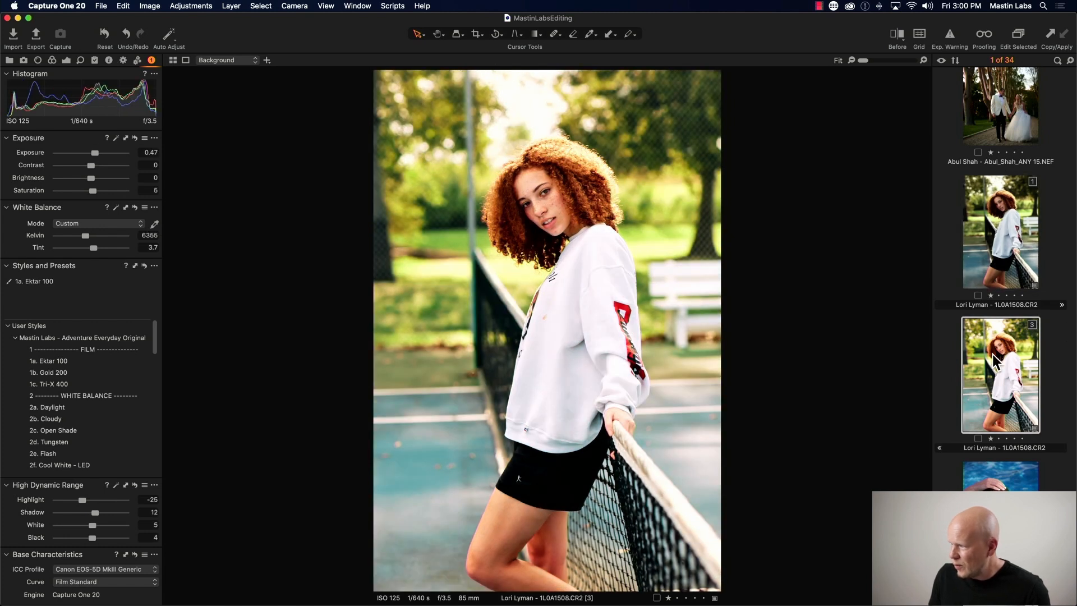
{"action": "left_click", "coordinate": [994, 264]}
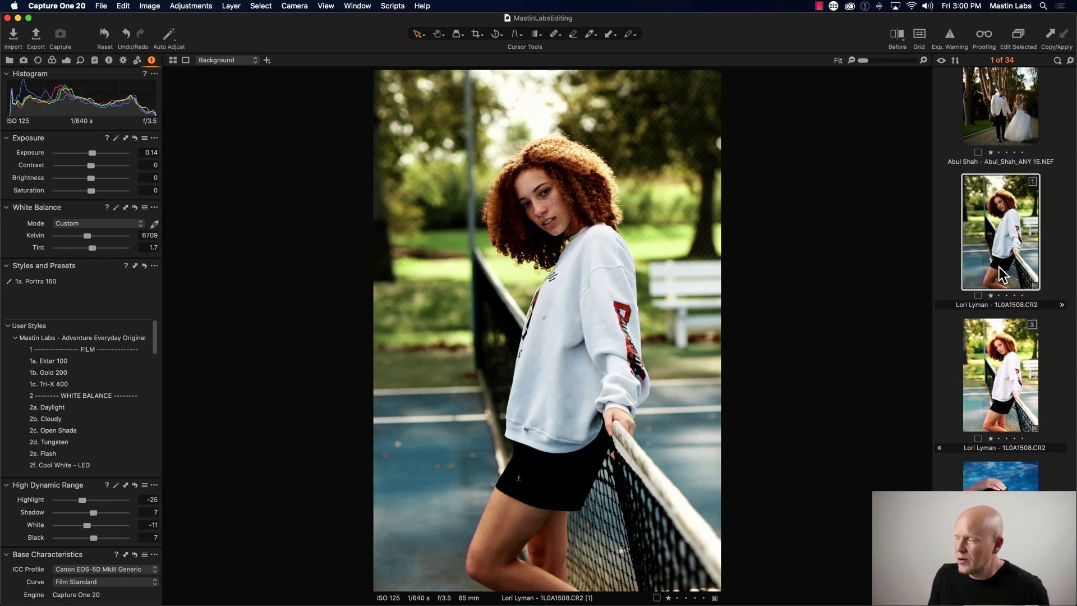
{"action": "left_click", "coordinate": [979, 354]}
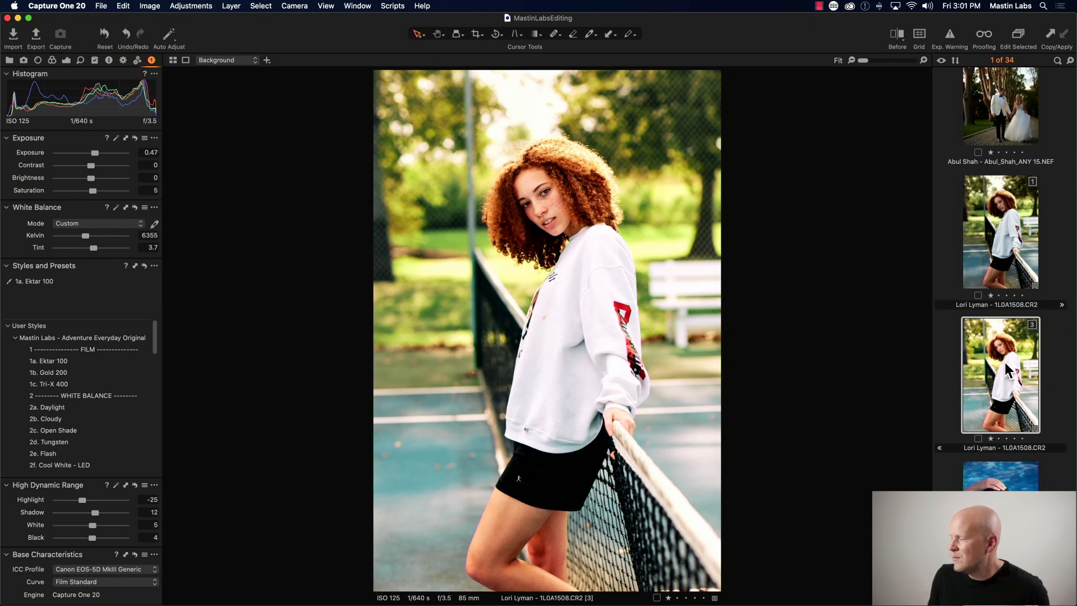
- Select the backlit silhouette portrait and apply the Mastin Labs Fujicolor Everyday Superia 400 style to it
{"action": "scroll", "coordinate": [1004, 360], "scroll_direction": "down", "scroll_amount": 5}
{"action": "scroll", "coordinate": [1004, 362], "scroll_direction": "down", "scroll_amount": 1}
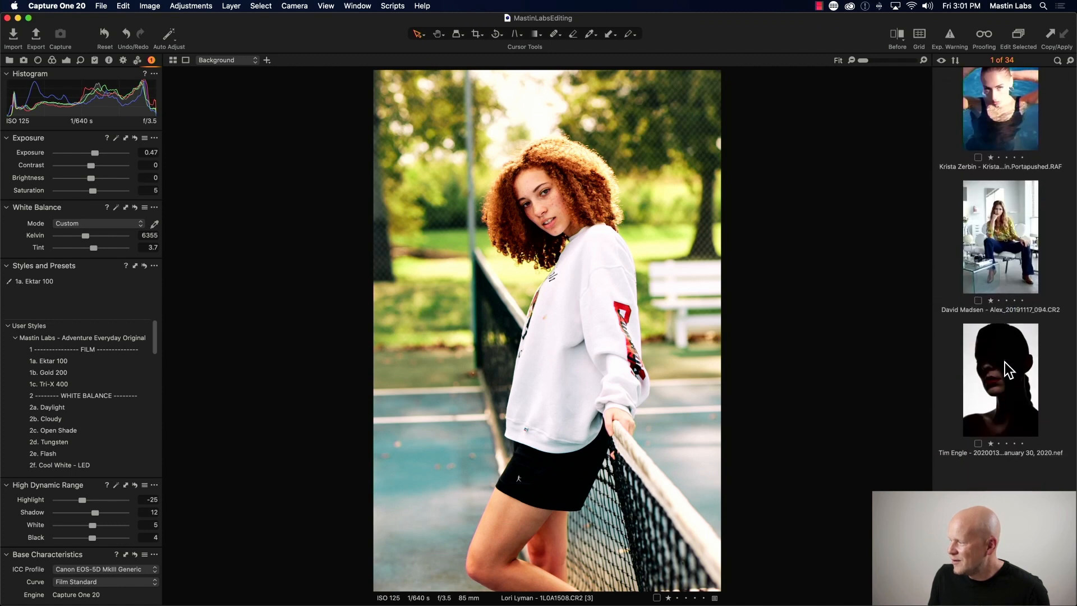
{"action": "scroll", "coordinate": [1005, 362], "scroll_direction": "up", "scroll_amount": 1}
{"action": "left_click", "coordinate": [984, 389]}
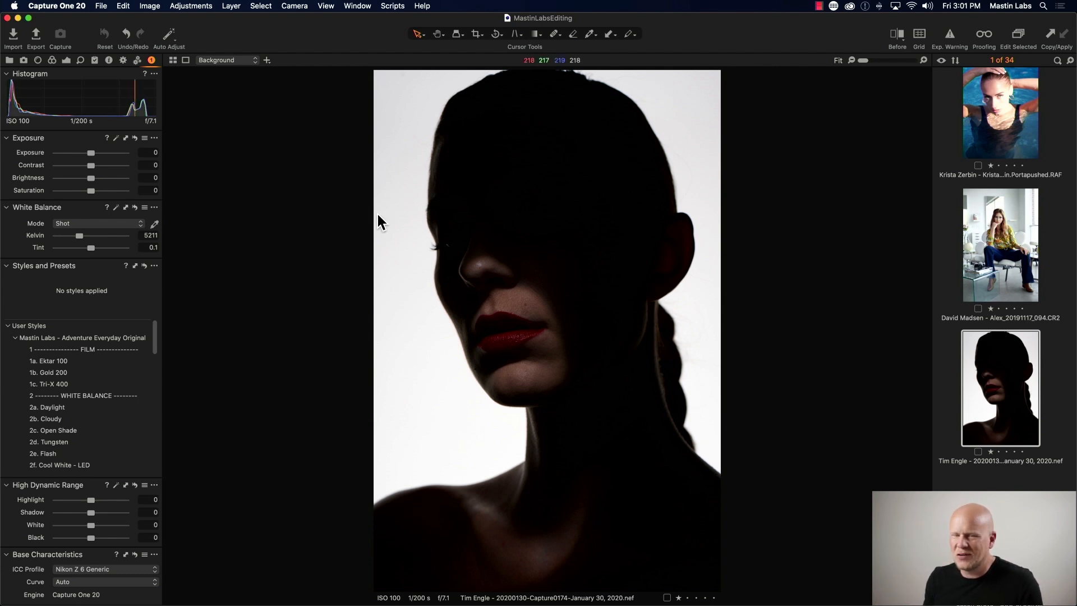
{"action": "left_click", "coordinate": [14, 338]}
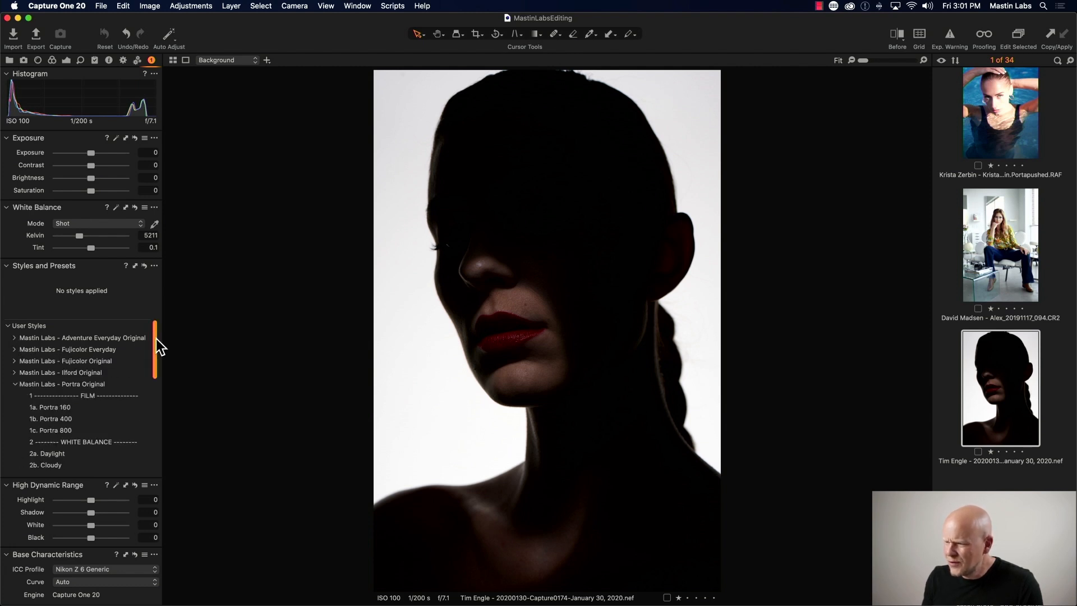
{"action": "scroll", "coordinate": [156, 339], "scroll_direction": "down", "scroll_amount": 1}
{"action": "left_click", "coordinate": [14, 368]}
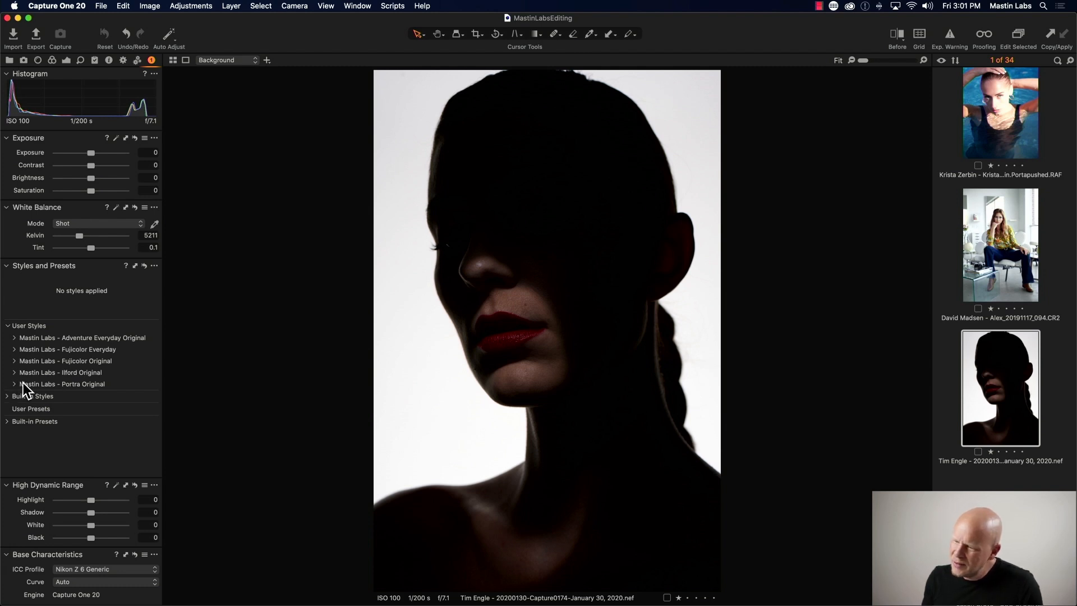
{"action": "left_click", "coordinate": [14, 350]}
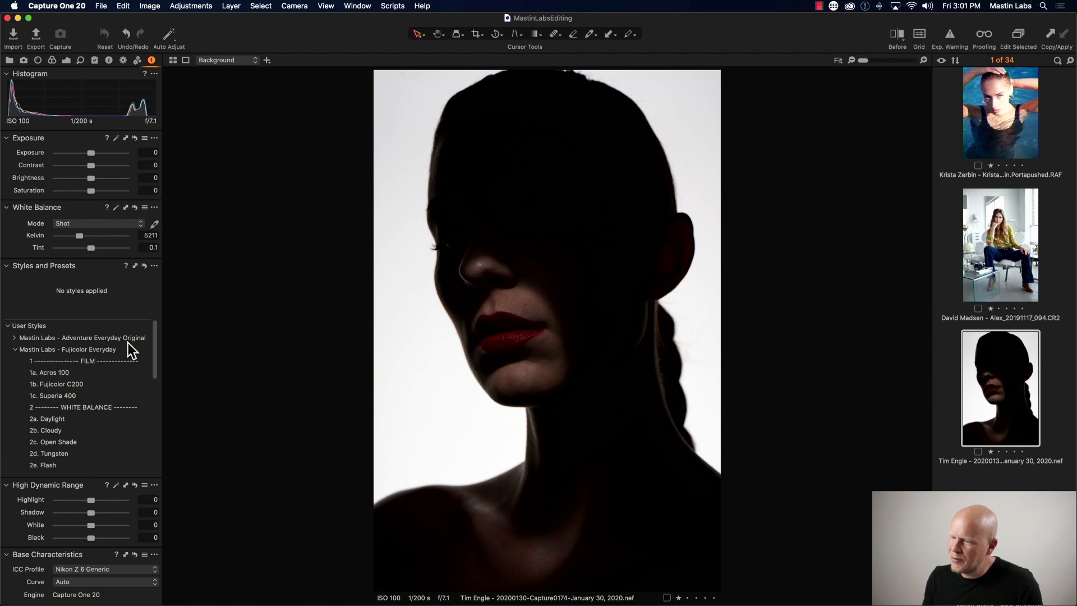
{"action": "scroll", "coordinate": [154, 347], "scroll_direction": "down", "scroll_amount": 3}
{"action": "left_click_drag", "start_coordinate": [157, 350], "coordinate": [159, 342]}
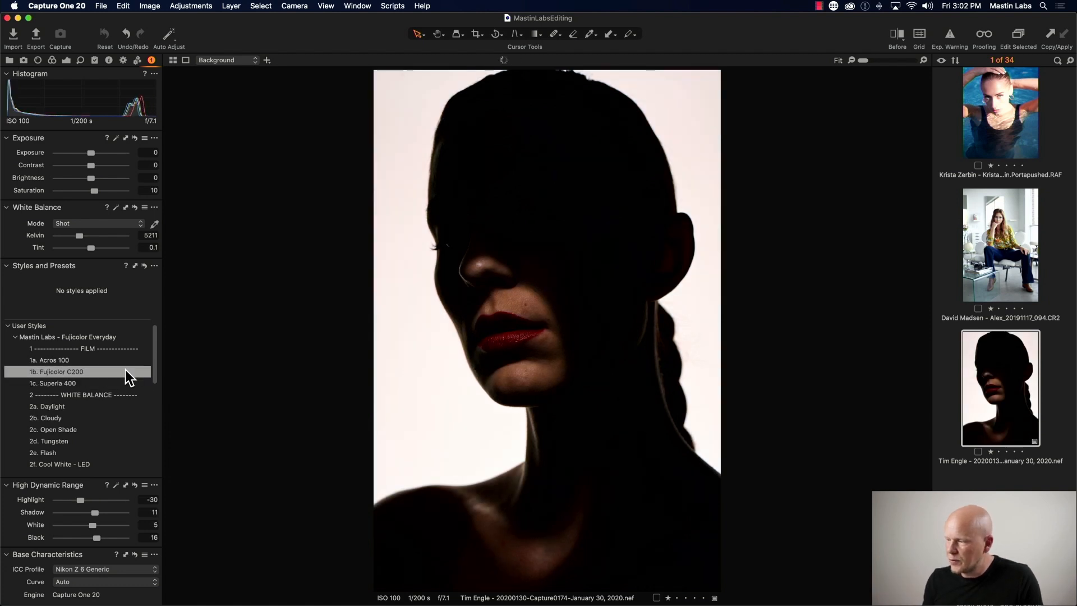
{"action": "left_click", "coordinate": [111, 382]}
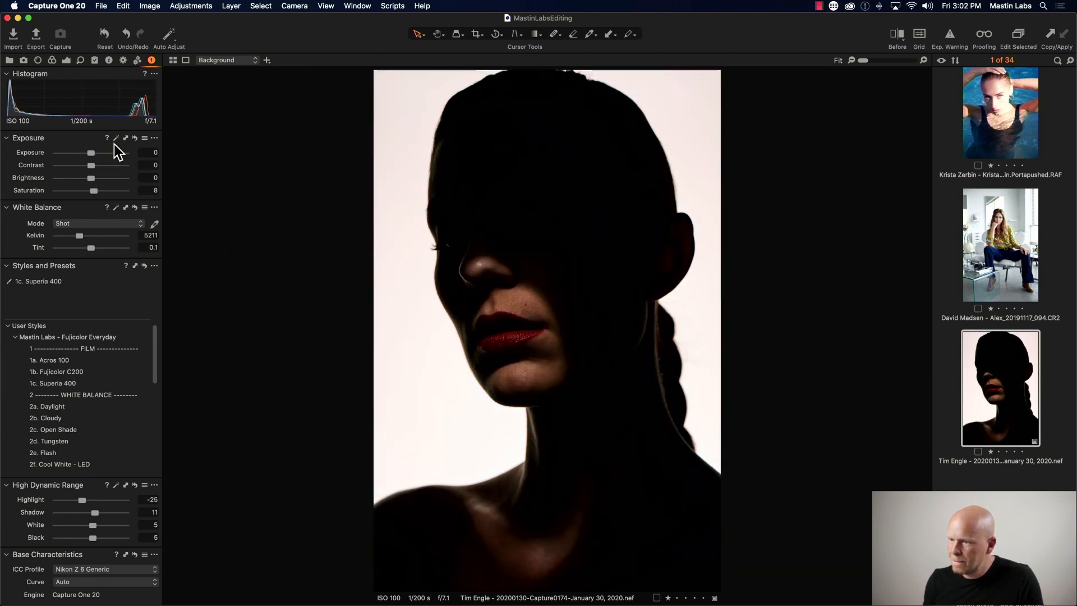
- Set the portrait's exposure to 0.55, white balance Kelvin to 5232 and tint to -1
{"action": "left_click_drag", "start_coordinate": [90, 153], "coordinate": [95, 150]}
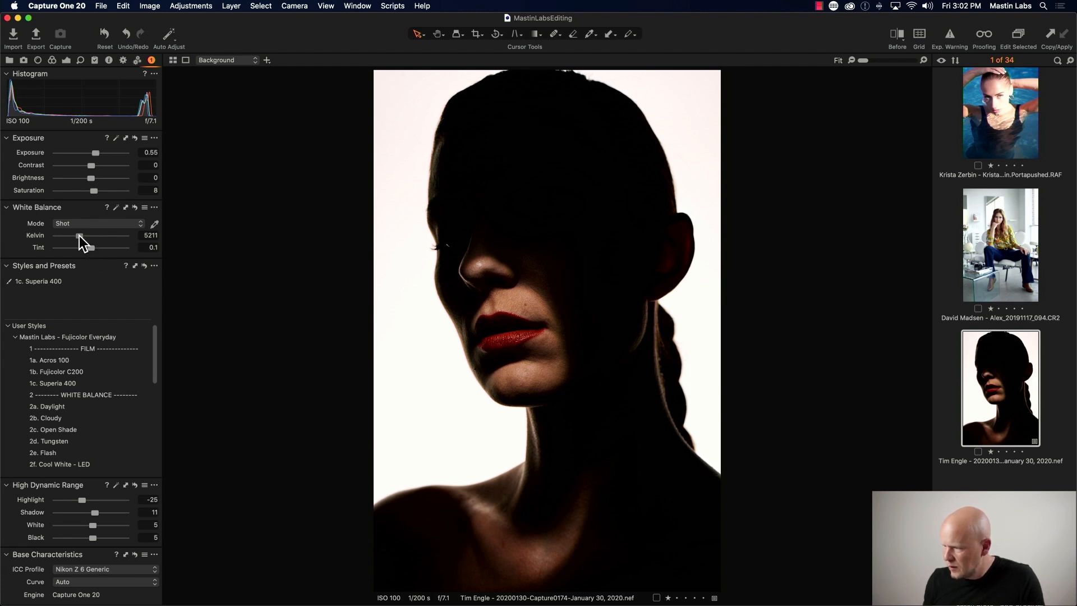
{"action": "left_click_drag", "start_coordinate": [79, 235], "coordinate": [79, 236]}
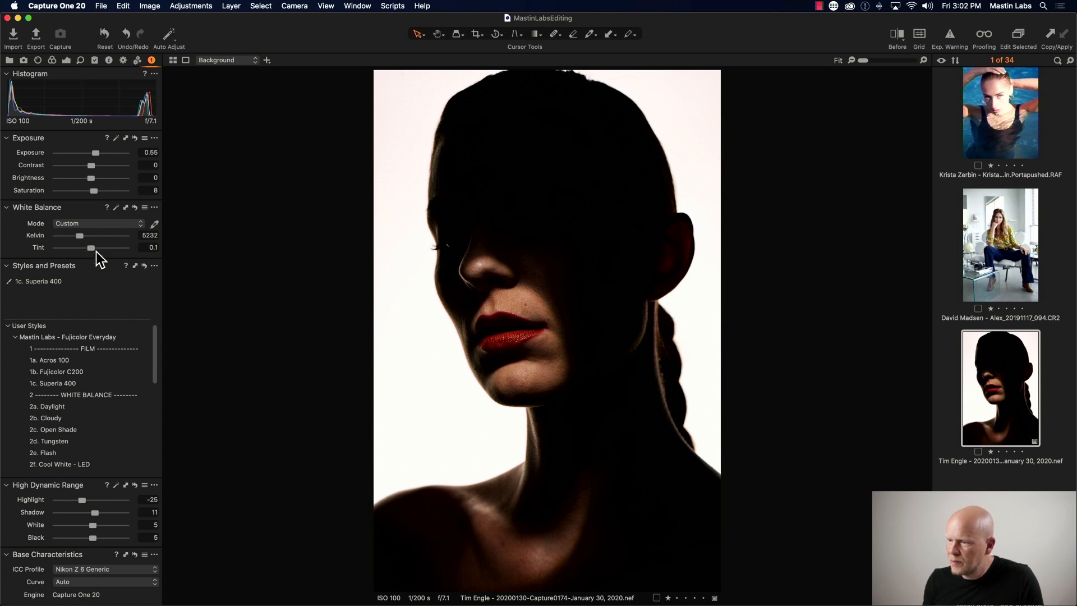
{"action": "left_click_drag", "start_coordinate": [93, 250], "coordinate": [93, 250]}
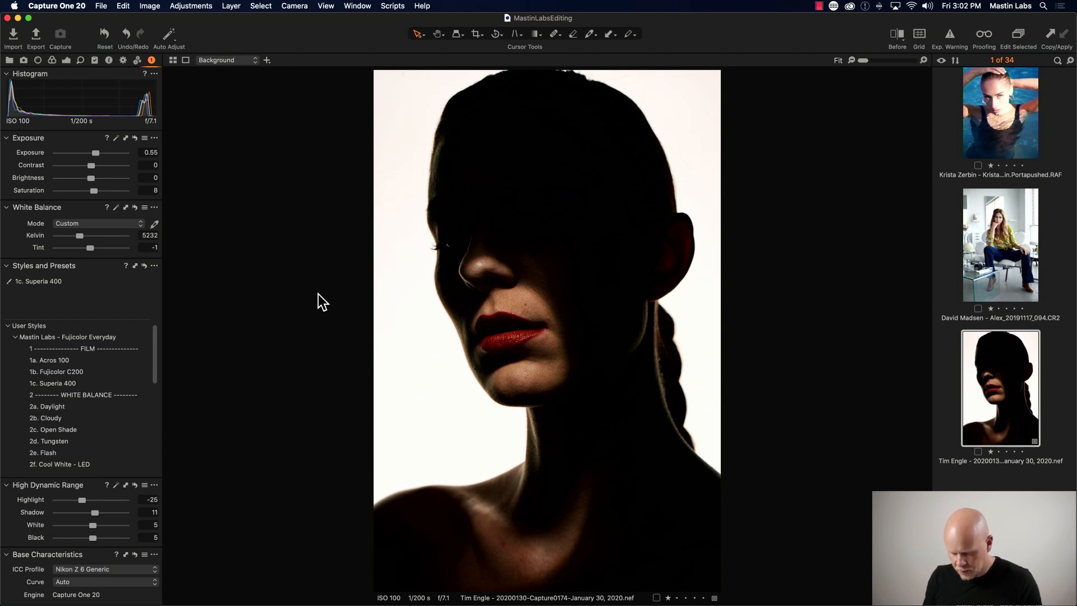
- Compare the Superia 400 edit against the original in the before/after split view
{"action": "key", "text": "y"}
{"action": "left_click_drag", "start_coordinate": [548, 324], "coordinate": [304, 317]}
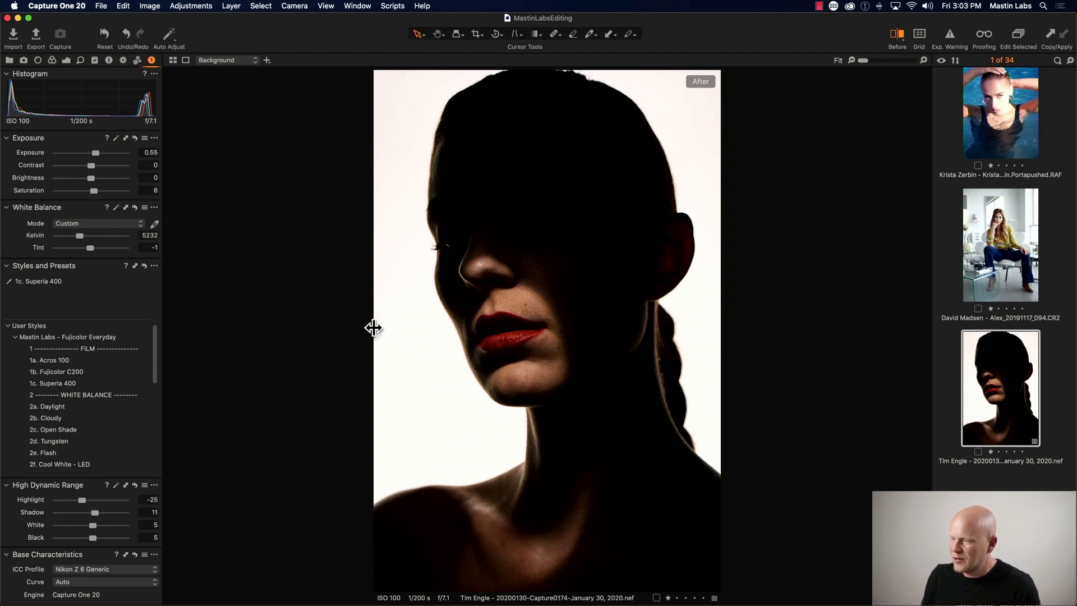
{"action": "left_click_drag", "start_coordinate": [373, 328], "coordinate": [297, 331]}
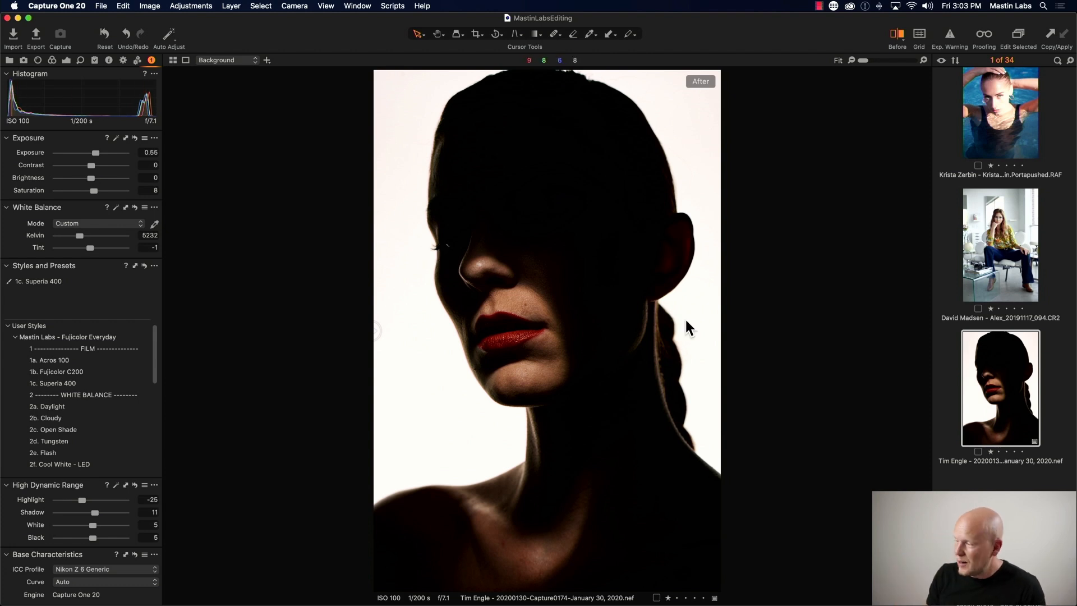
- Clone a variant of the silhouette portrait and reset all of its adjustments
{"action": "right_click", "coordinate": [1006, 353]}
{"action": "mouse_move", "coordinate": [981, 354]}
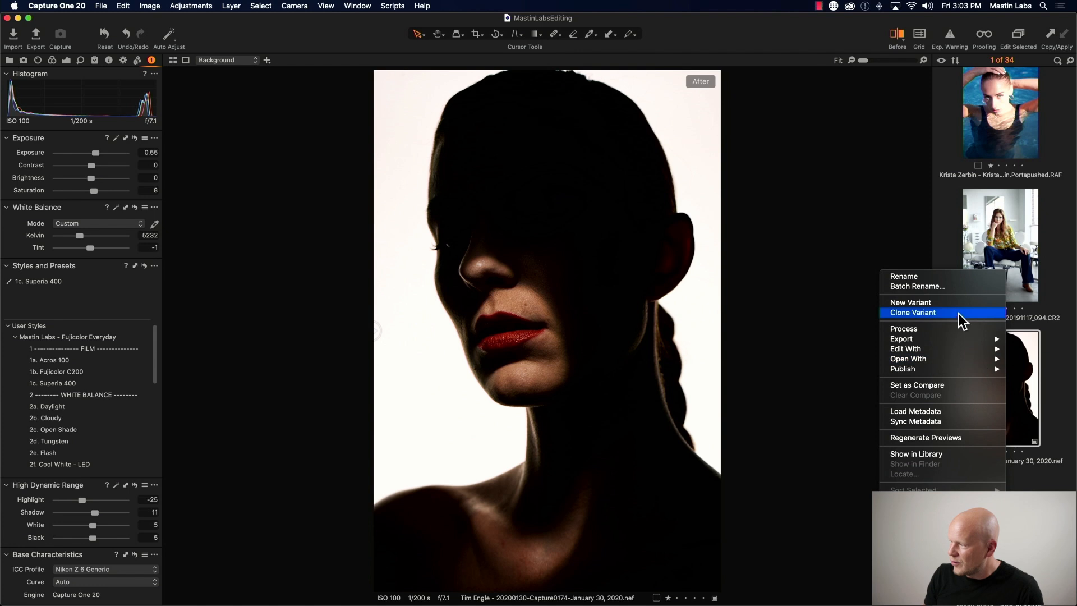
{"action": "left_click", "coordinate": [934, 312]}
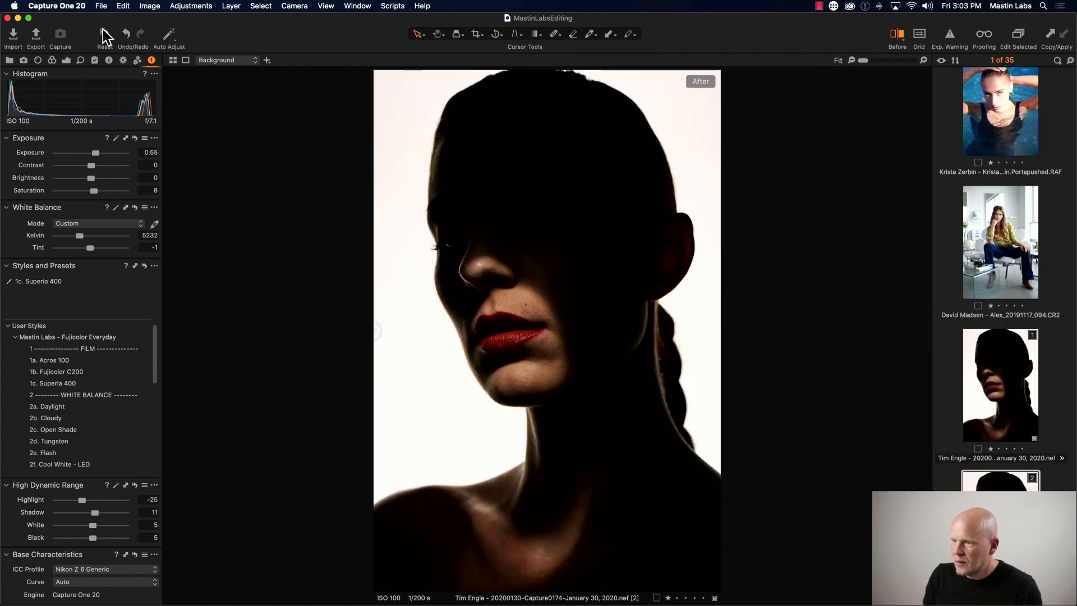
{"action": "left_click", "coordinate": [101, 32]}
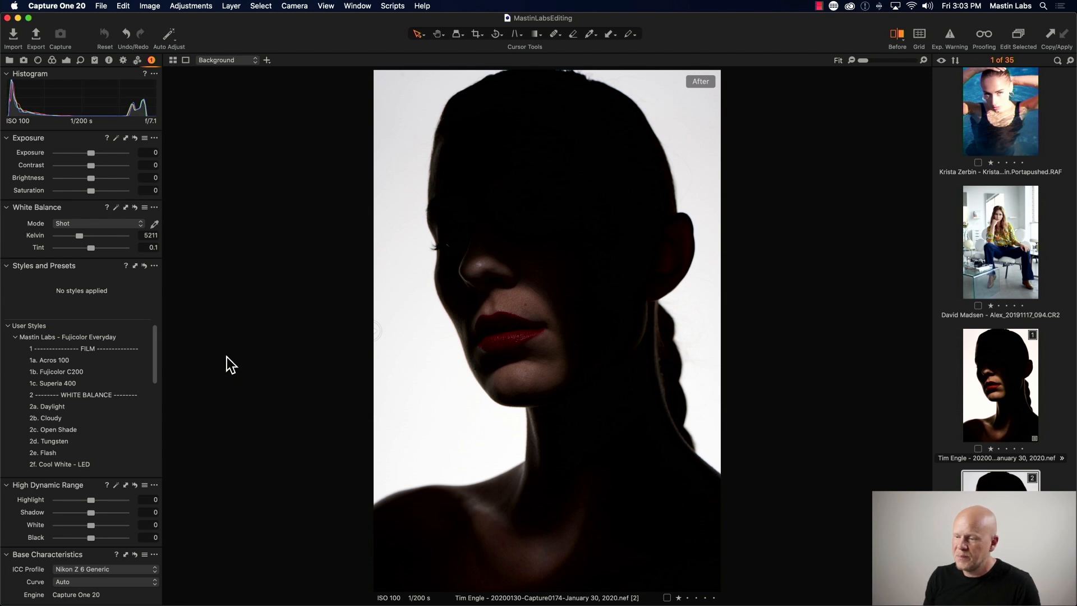
- Apply the Acros 100 film style to the new variant and set its exposure to 1.07
{"action": "mouse_move", "coordinate": [137, 359]}
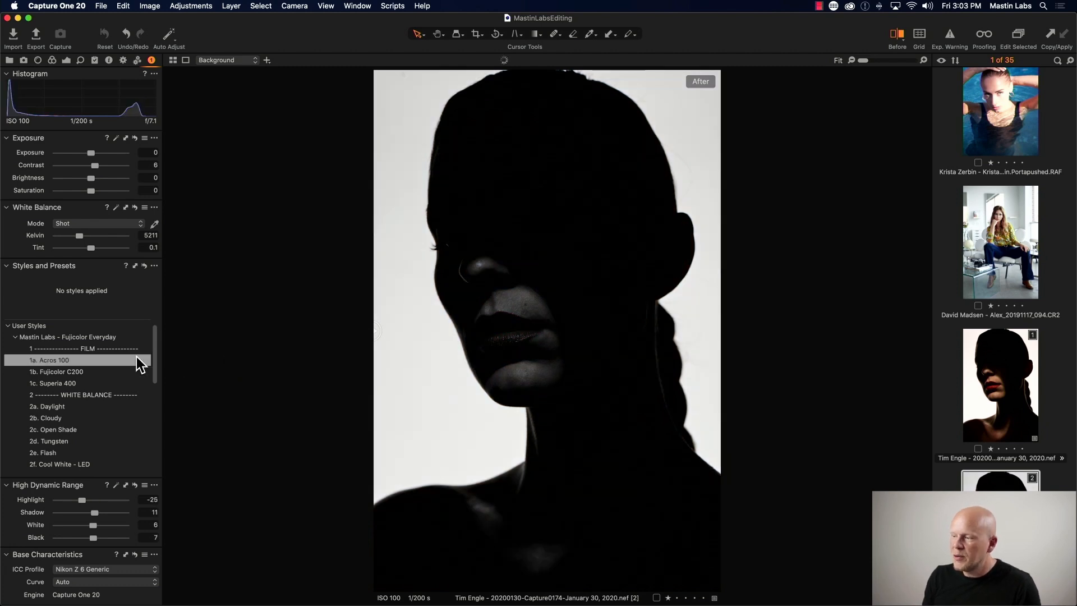
{"action": "left_click", "coordinate": [123, 356]}
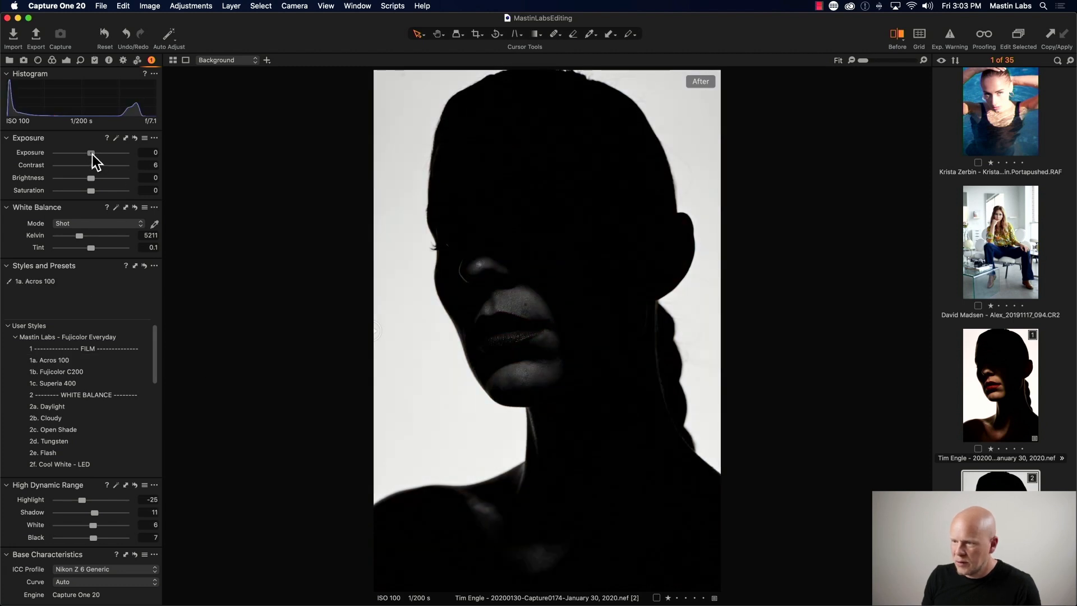
{"action": "left_click_drag", "start_coordinate": [92, 154], "coordinate": [102, 154]}
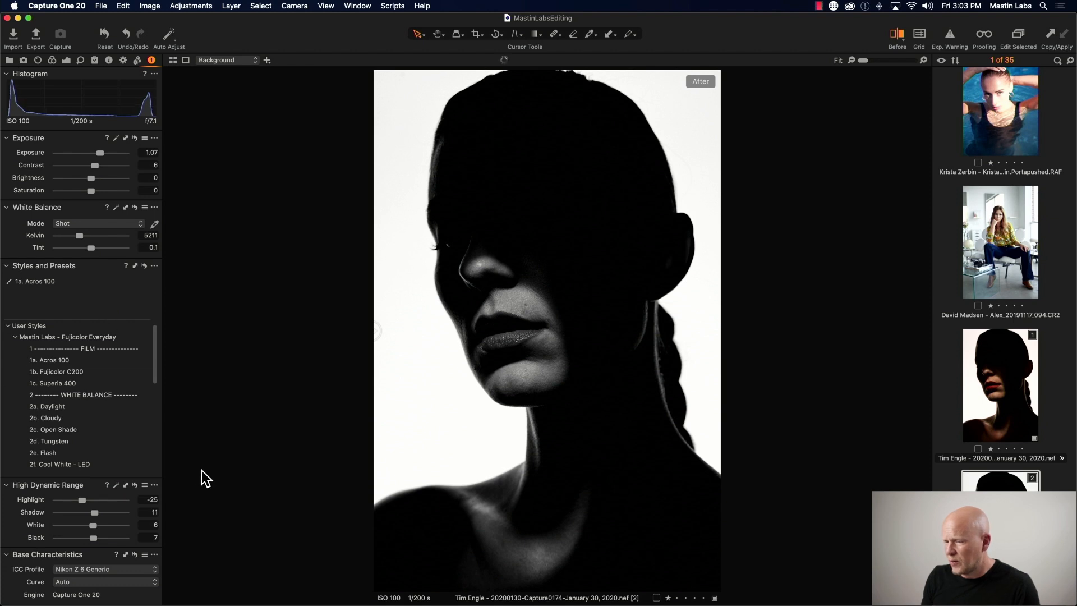
- Apply the All Soft tone style to the Acros variant, then replace it with All Hard
{"action": "scroll", "coordinate": [152, 382], "scroll_direction": "down", "scroll_amount": 8}
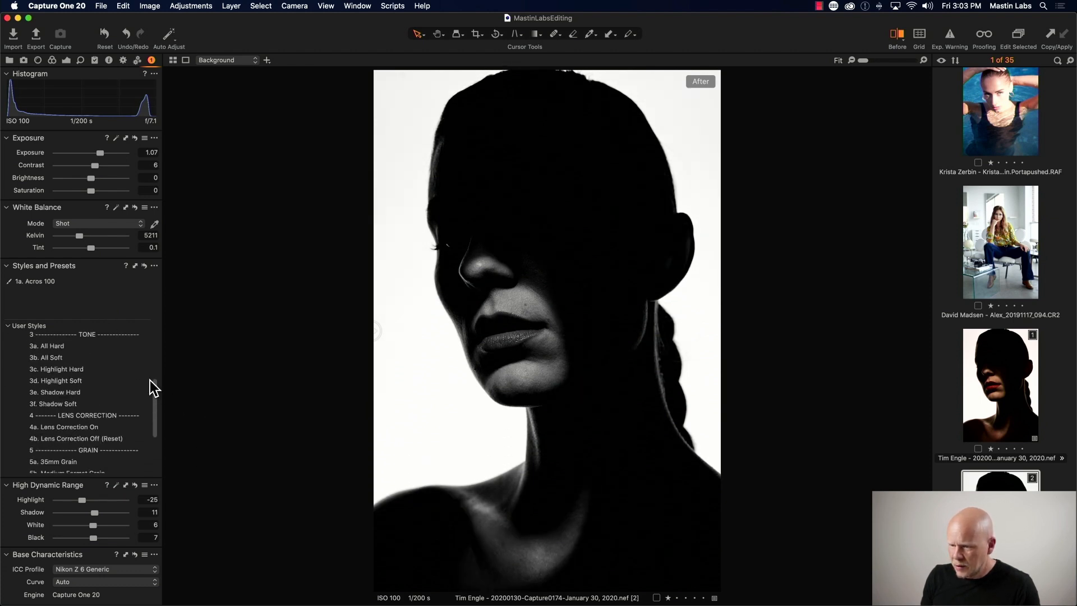
{"action": "left_click", "coordinate": [83, 341]}
{"action": "scroll", "coordinate": [79, 347], "scroll_direction": "up", "scroll_amount": 1}
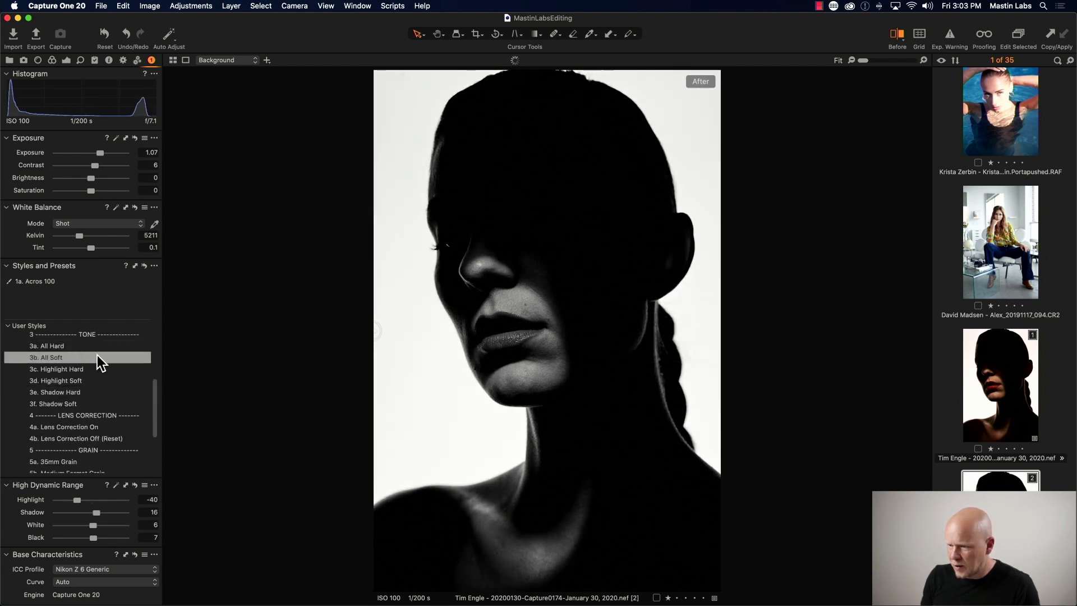
{"action": "left_click", "coordinate": [97, 346]}
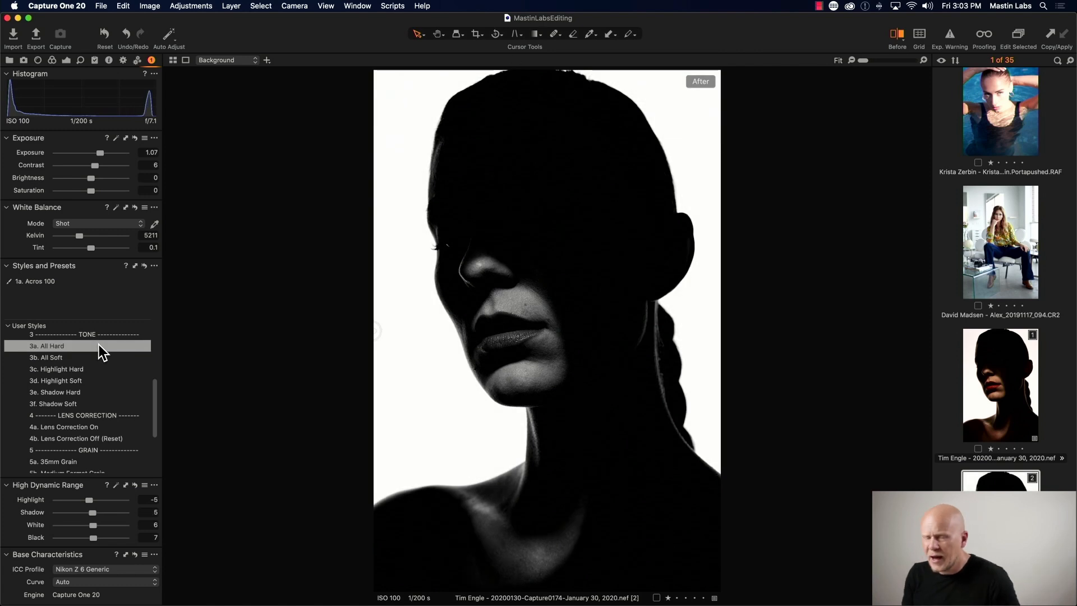
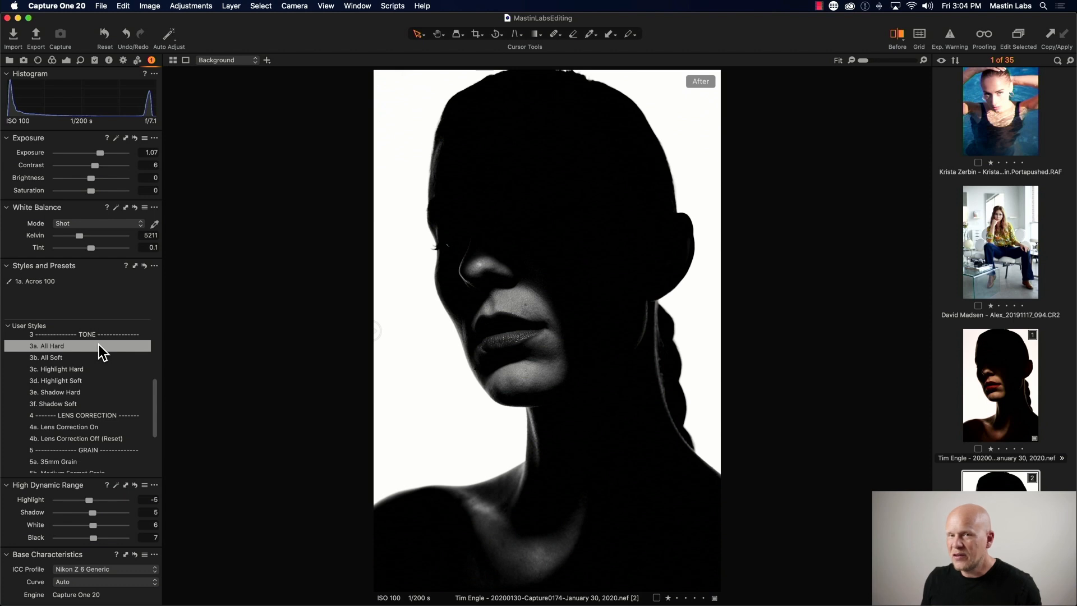
- Apply the Shadow Soft tone style to the Acros 100 variant of the silhouette portrait
{"action": "left_click", "coordinate": [136, 346]}
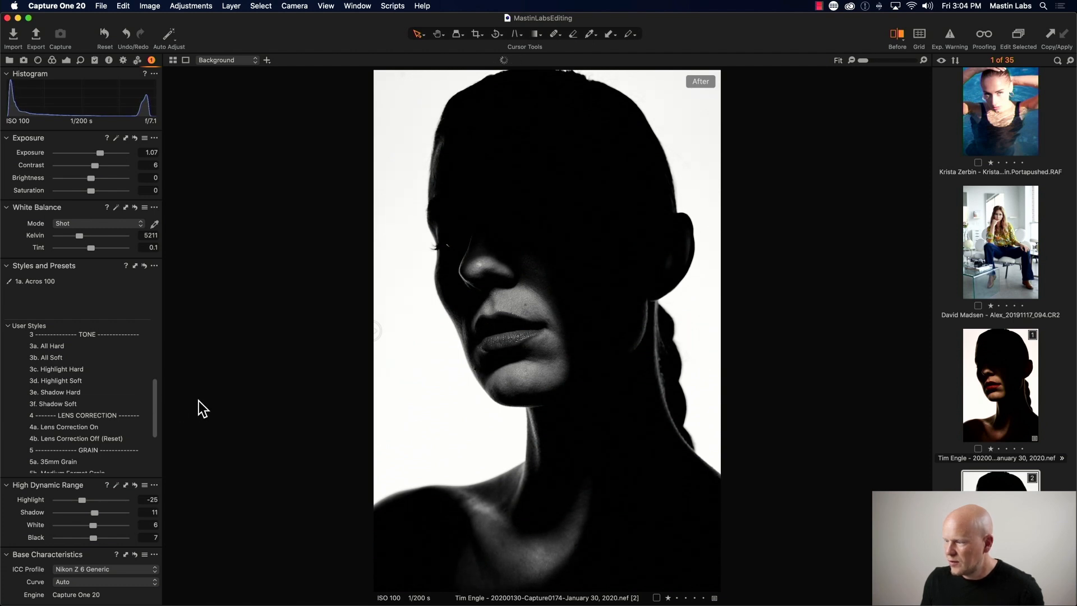
{"action": "left_click", "coordinate": [137, 404]}
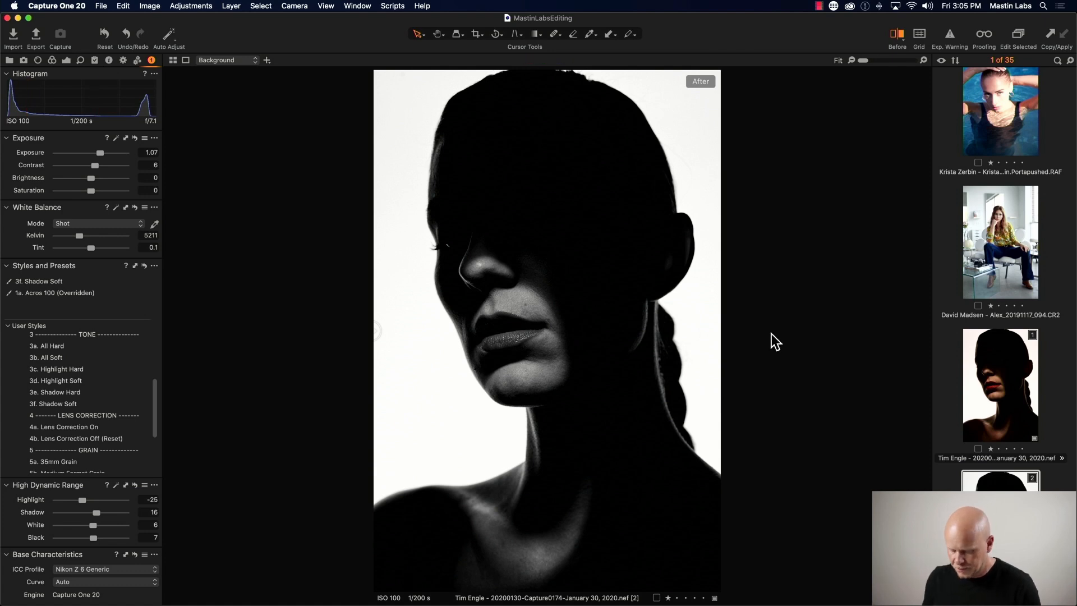
- Compare the Acros variant against the original in the before/after split view
{"action": "key", "text": "y"}
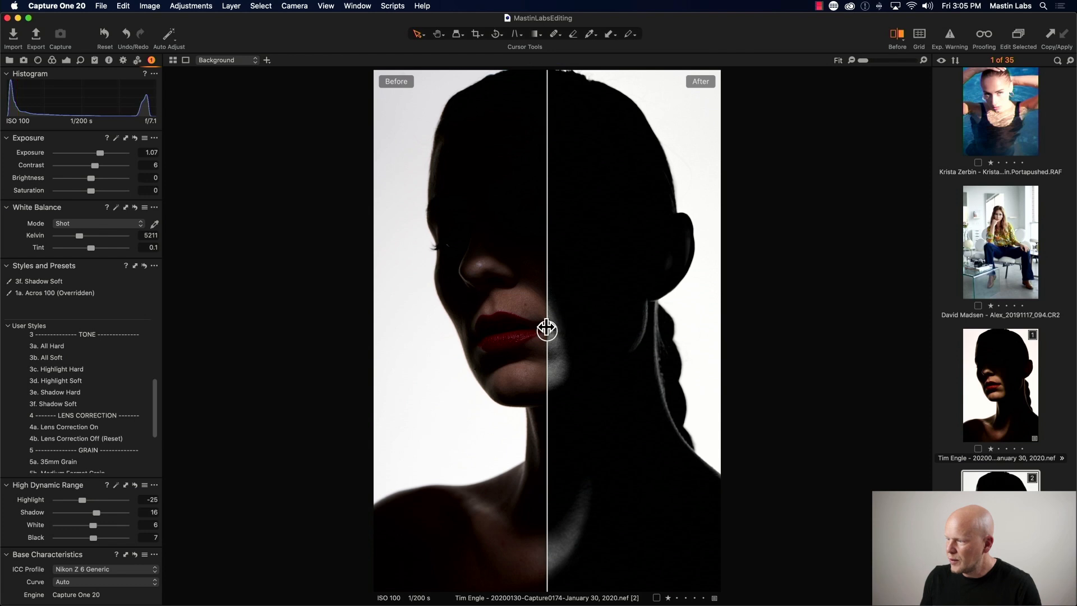
{"action": "left_click_drag", "start_coordinate": [547, 331], "coordinate": [375, 311]}
- Browse the filmstrip and open the mariachi wedding kiss photo
{"action": "left_click", "coordinate": [984, 408]}
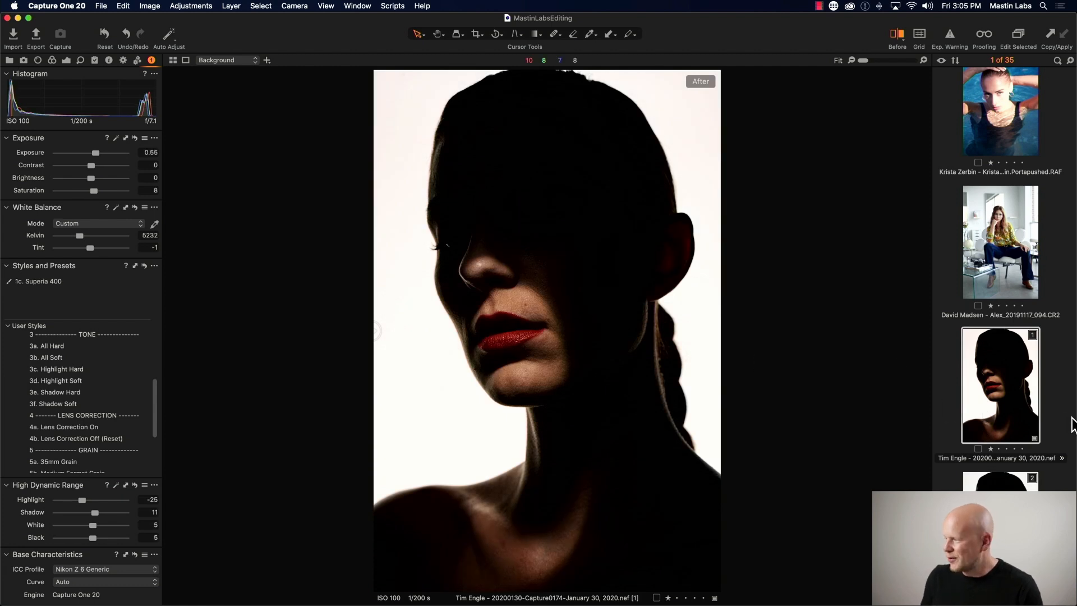
{"action": "scroll", "coordinate": [1007, 429], "scroll_direction": "down", "scroll_amount": 5}
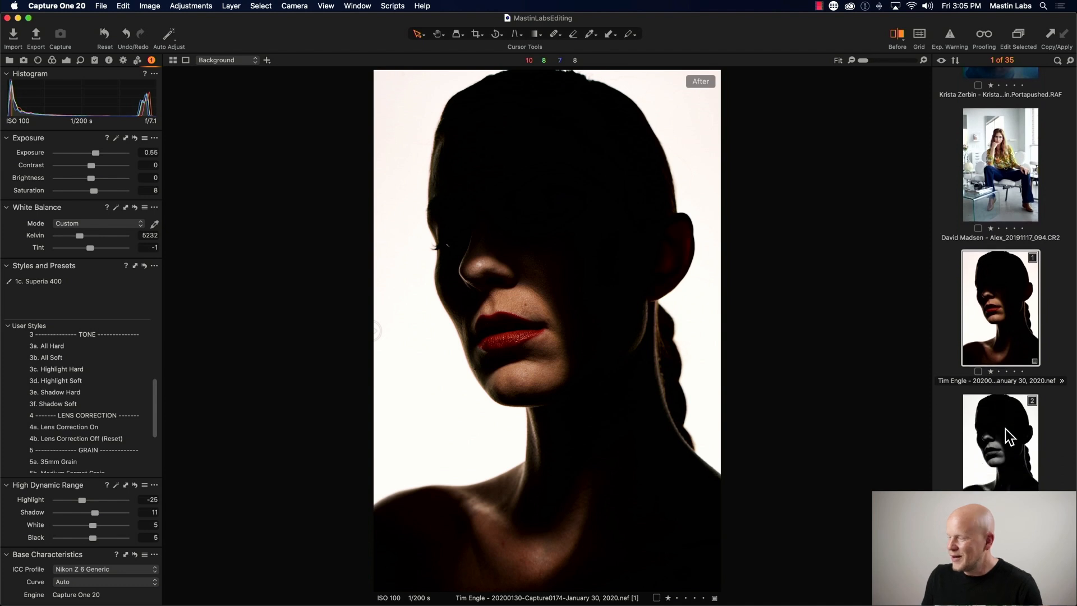
{"action": "scroll", "coordinate": [1005, 429], "scroll_direction": "up", "scroll_amount": 6}
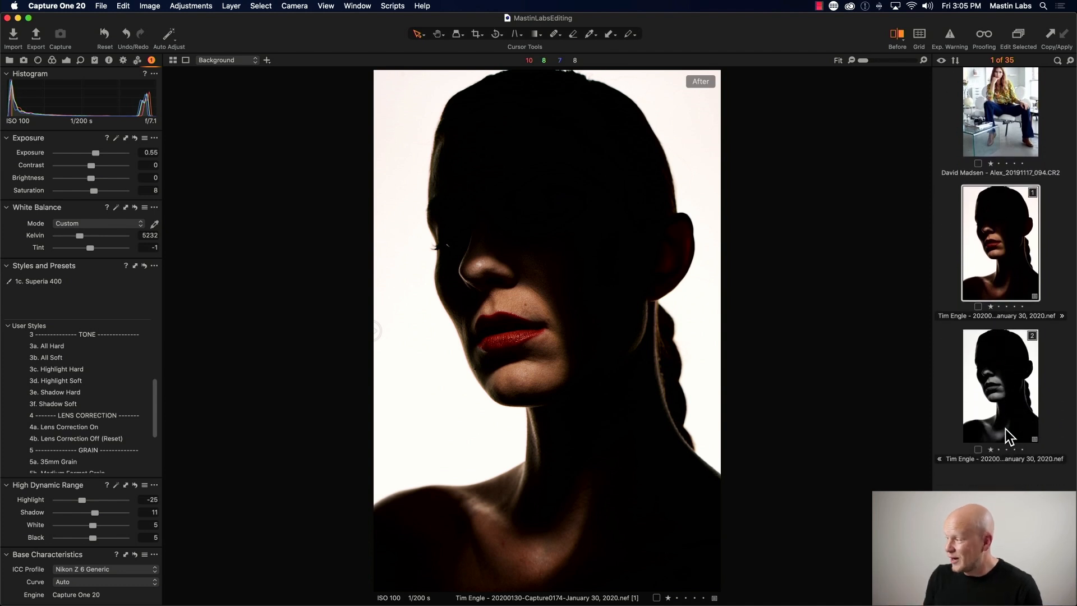
{"action": "scroll", "coordinate": [1005, 429], "scroll_direction": "up", "scroll_amount": 10}
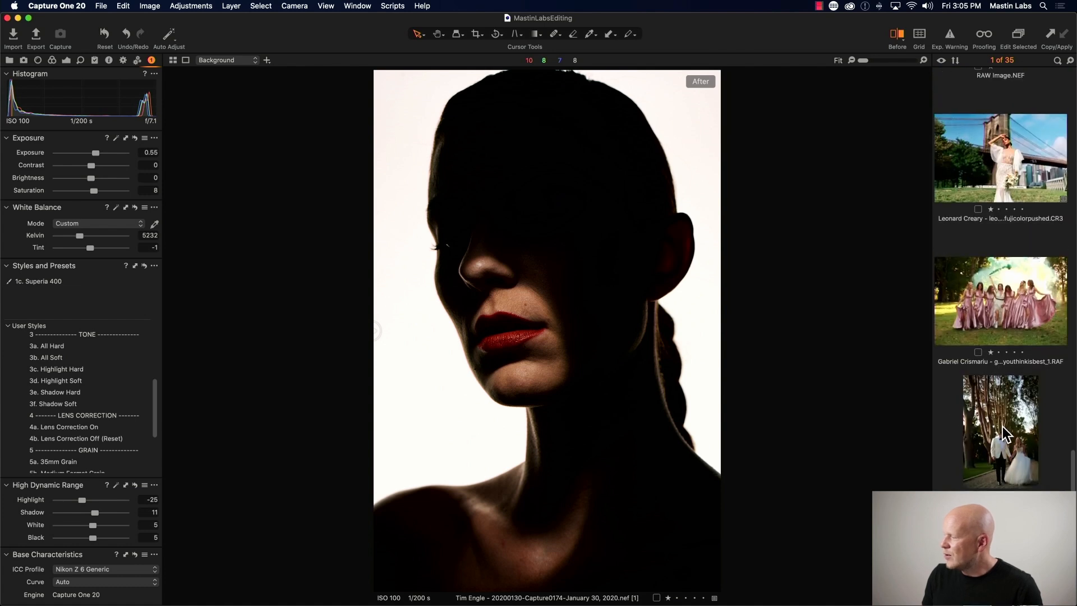
{"action": "scroll", "coordinate": [1003, 432], "scroll_direction": "up", "scroll_amount": 8}
{"action": "scroll", "coordinate": [1002, 426], "scroll_direction": "up", "scroll_amount": 10}
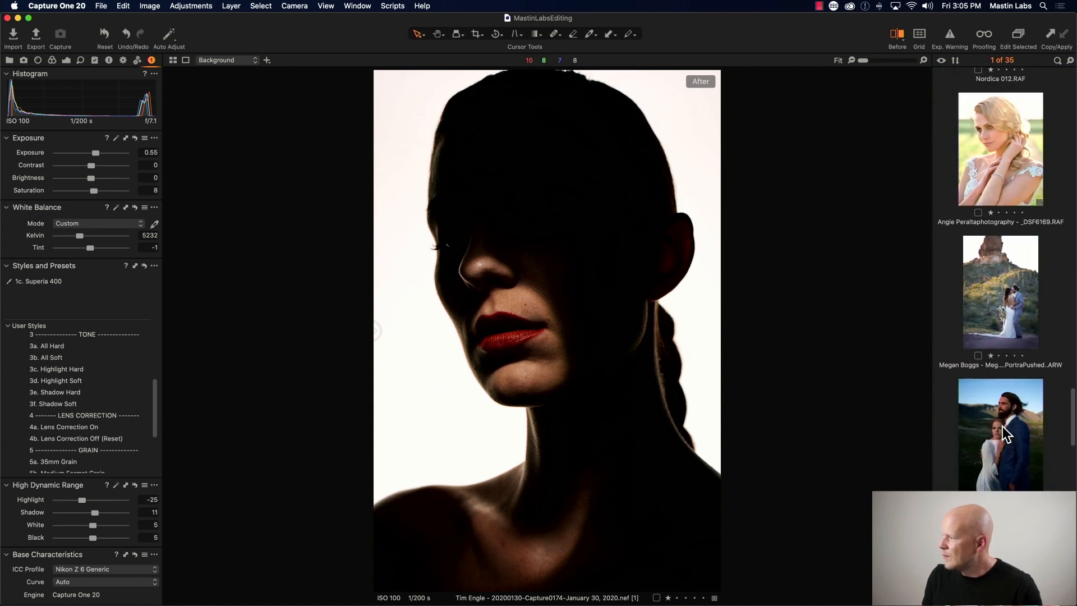
{"action": "scroll", "coordinate": [1001, 426], "scroll_direction": "up", "scroll_amount": 10}
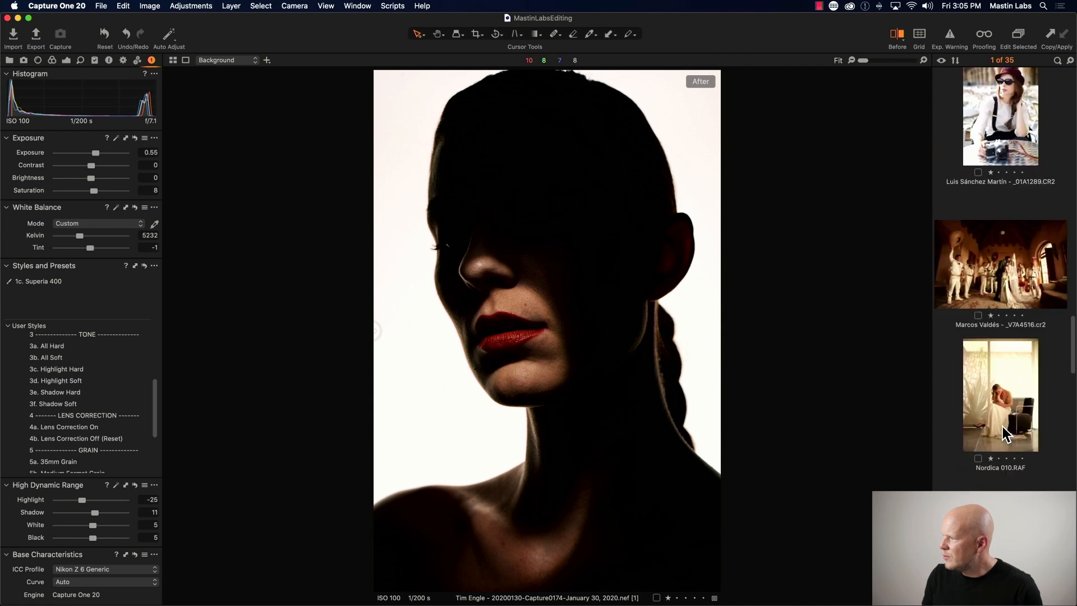
{"action": "left_click", "coordinate": [1002, 427]}
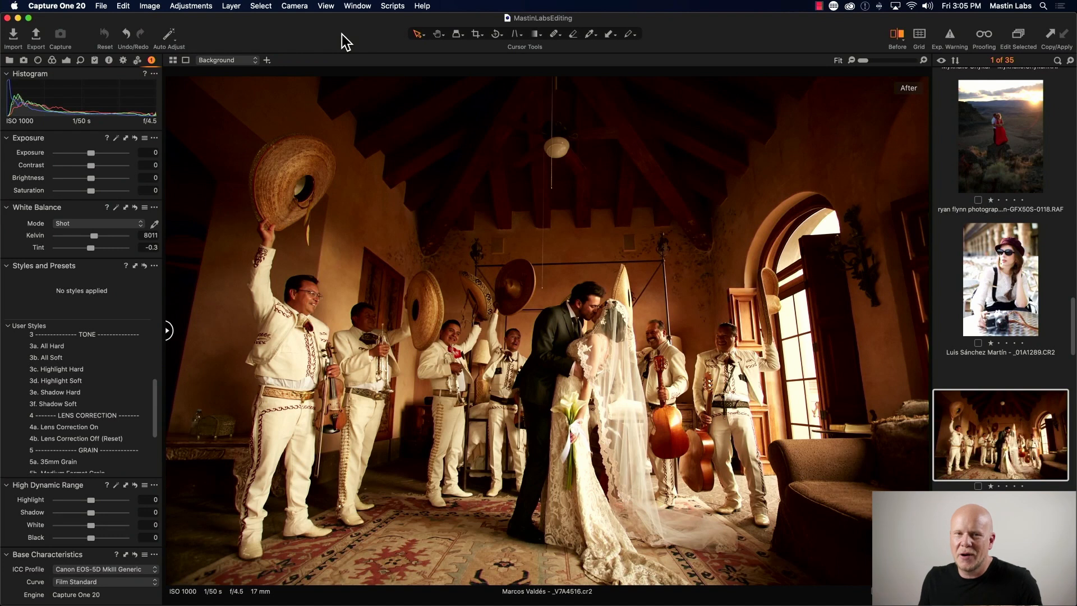
- Apply the Portra 400 film style from the Mastin Labs Portra Original pack to the wedding photo
{"action": "key", "text": "y"}
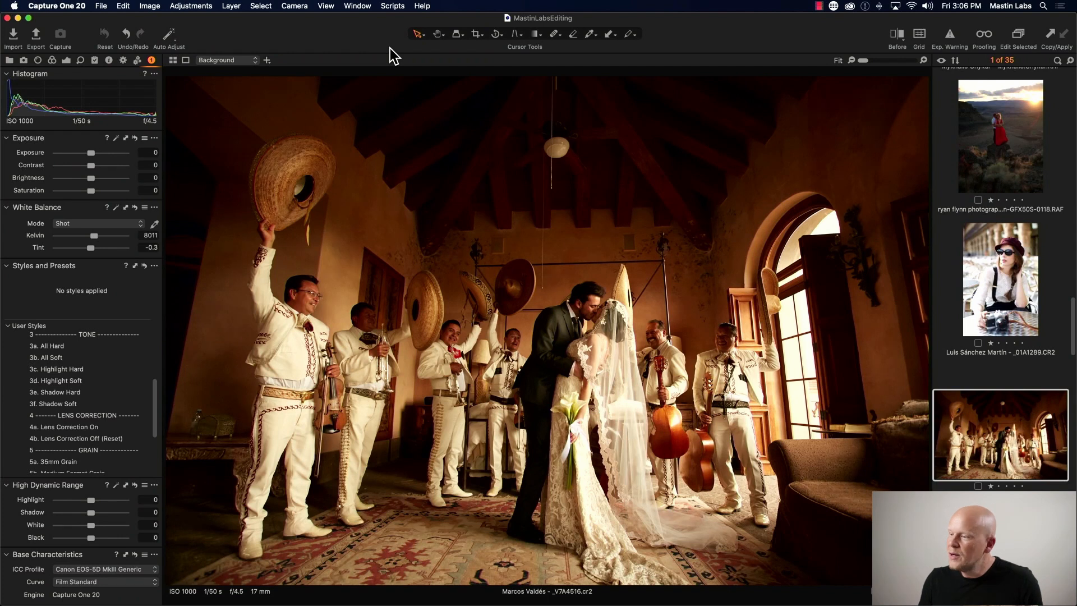
{"action": "left_click_drag", "start_coordinate": [155, 386], "coordinate": [157, 328]}
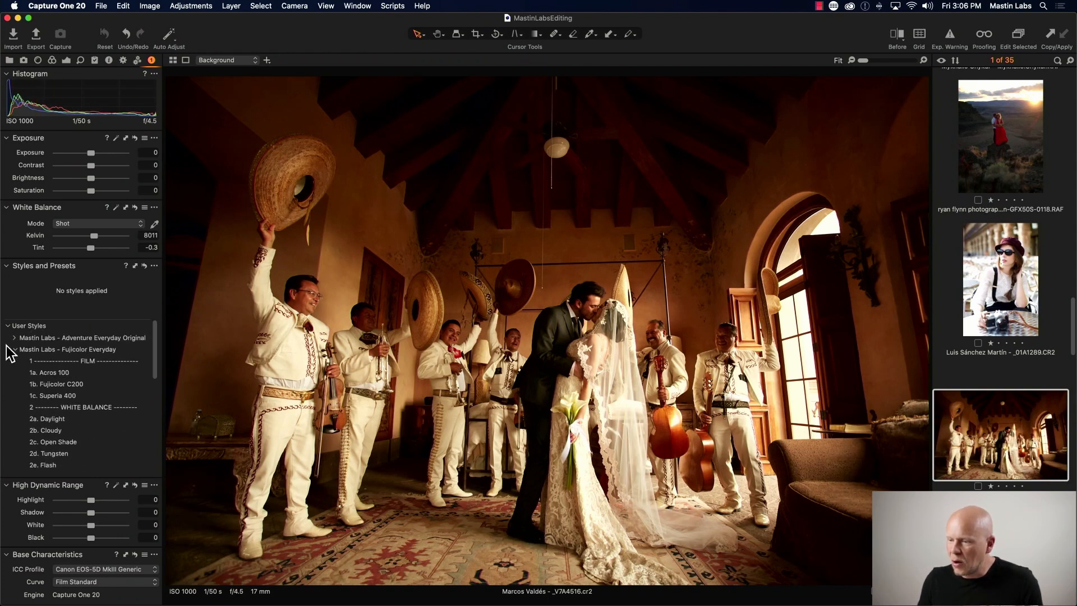
{"action": "left_click", "coordinate": [14, 349]}
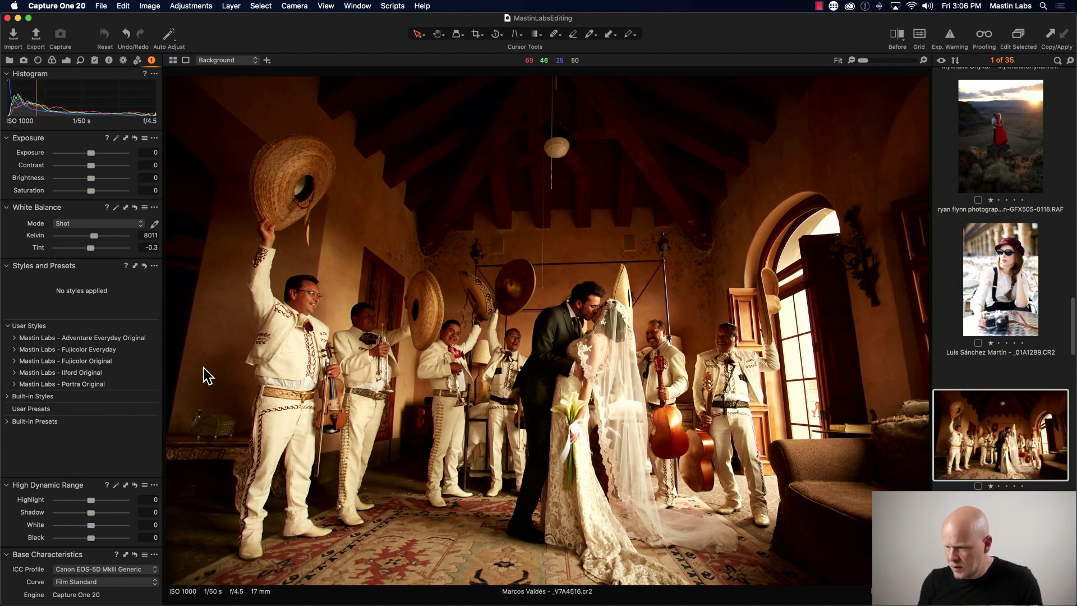
{"action": "left_click", "coordinate": [14, 384]}
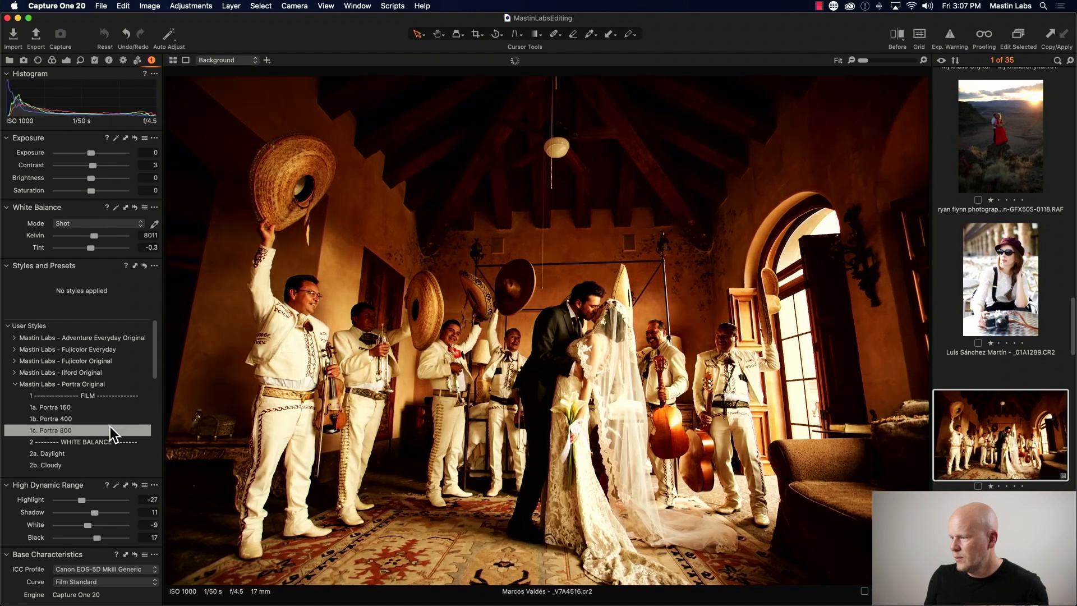
{"action": "left_click", "coordinate": [112, 419]}
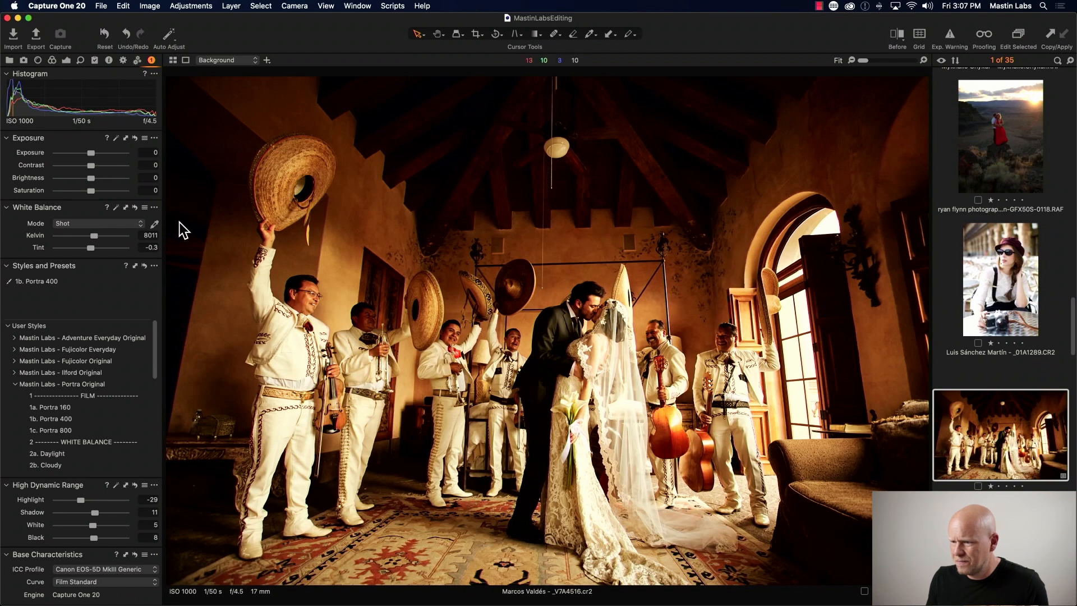
- Lower the white balance temperature to about 6206 K, checking the result at 200% zoom
{"action": "left_click_drag", "start_coordinate": [95, 237], "coordinate": [92, 245]}
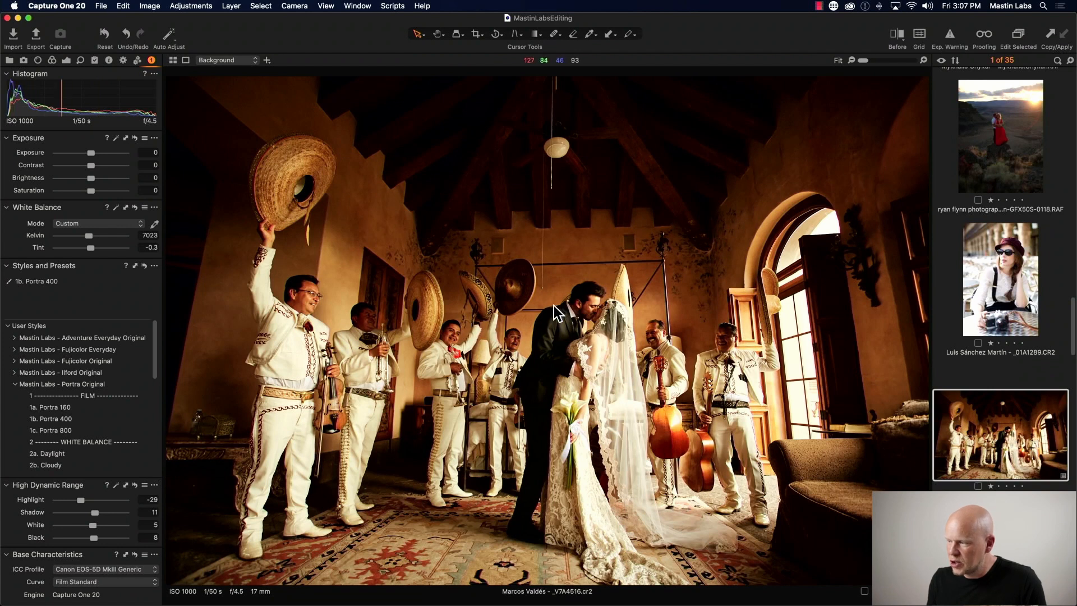
{"action": "left_click", "coordinate": [924, 60]}
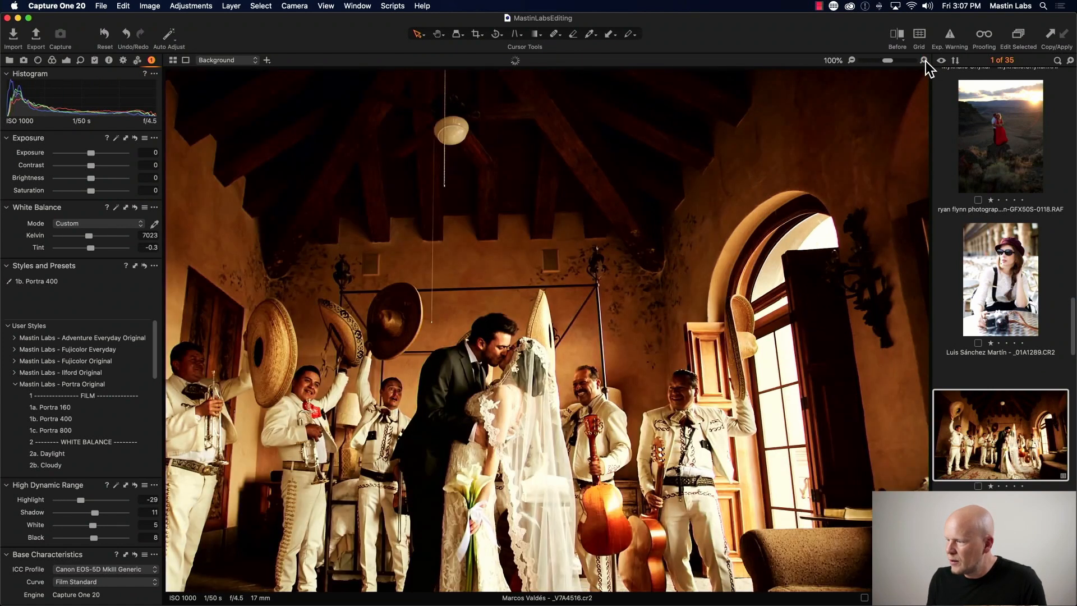
{"action": "left_click", "coordinate": [924, 60]}
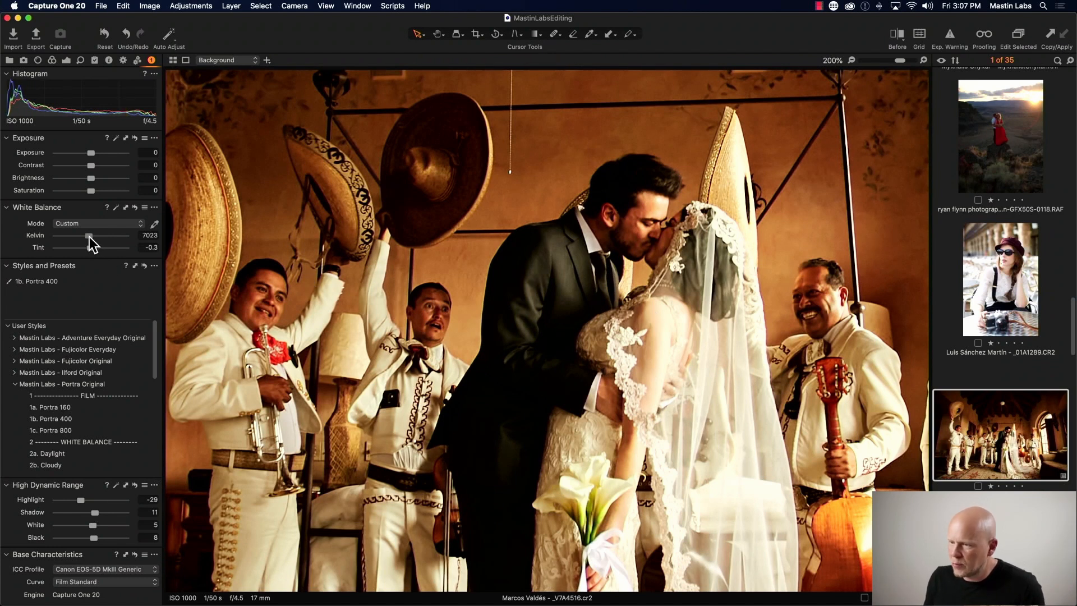
{"action": "left_click_drag", "start_coordinate": [89, 236], "coordinate": [85, 237]}
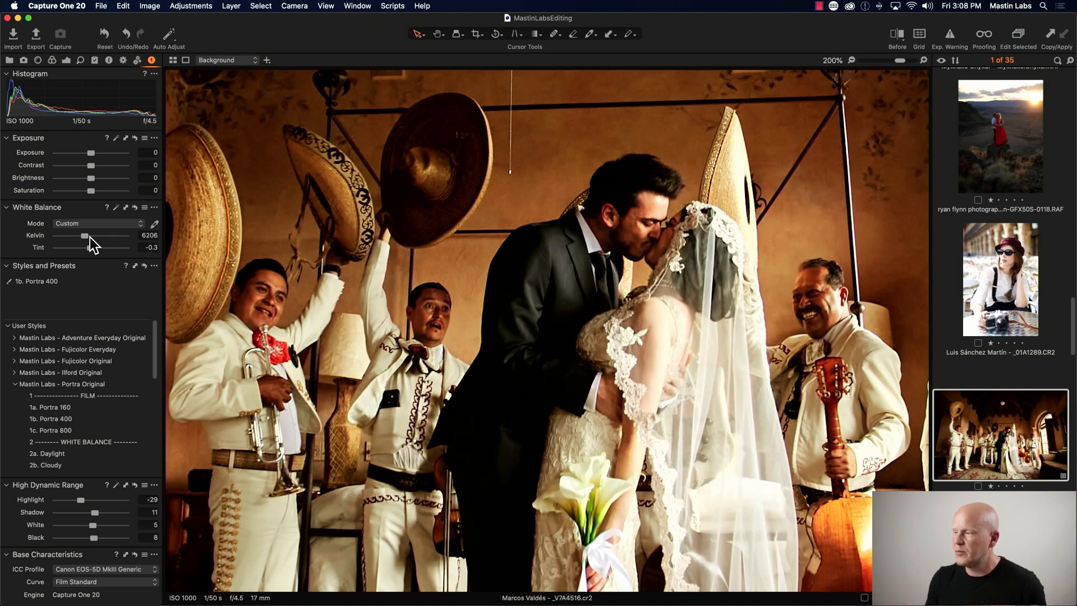
{"action": "left_click", "coordinate": [853, 62]}
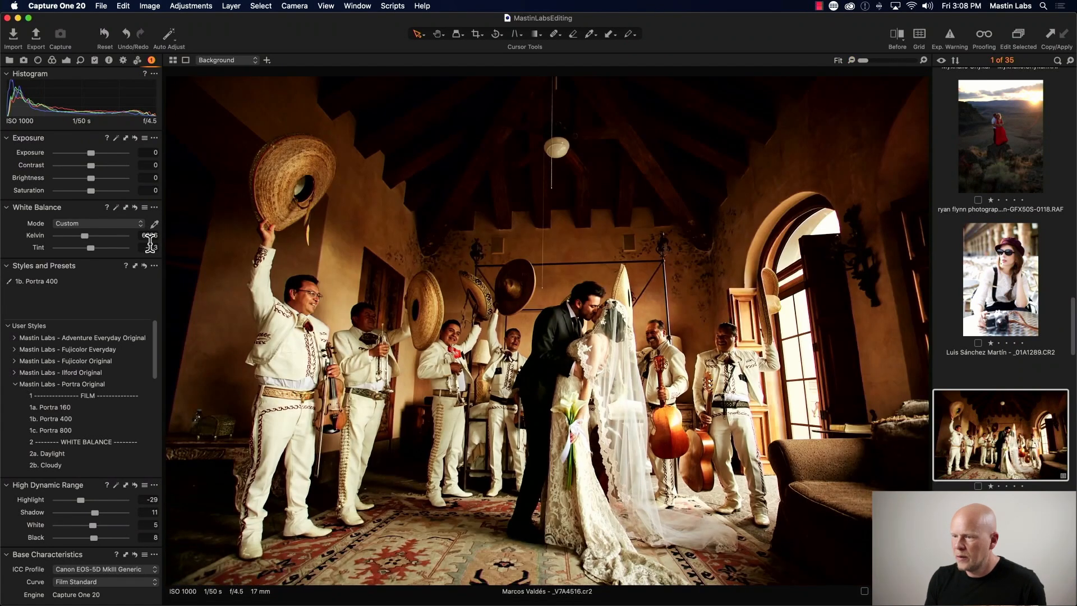
- Switch the white balance mode to Shot for comparison, then undo that change
{"action": "left_click", "coordinate": [136, 223]}
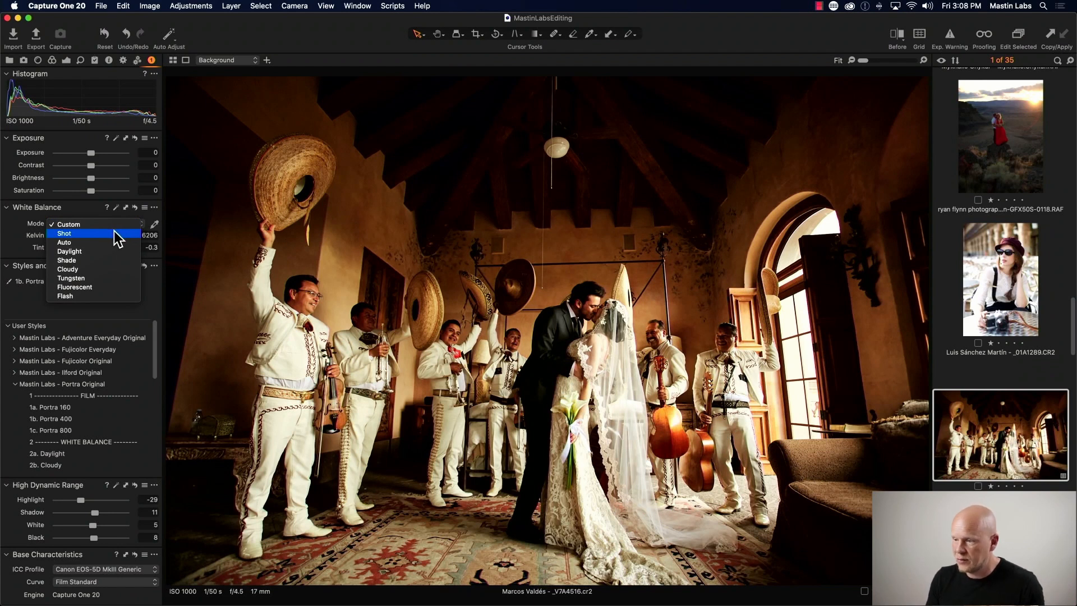
{"action": "left_click", "coordinate": [113, 231]}
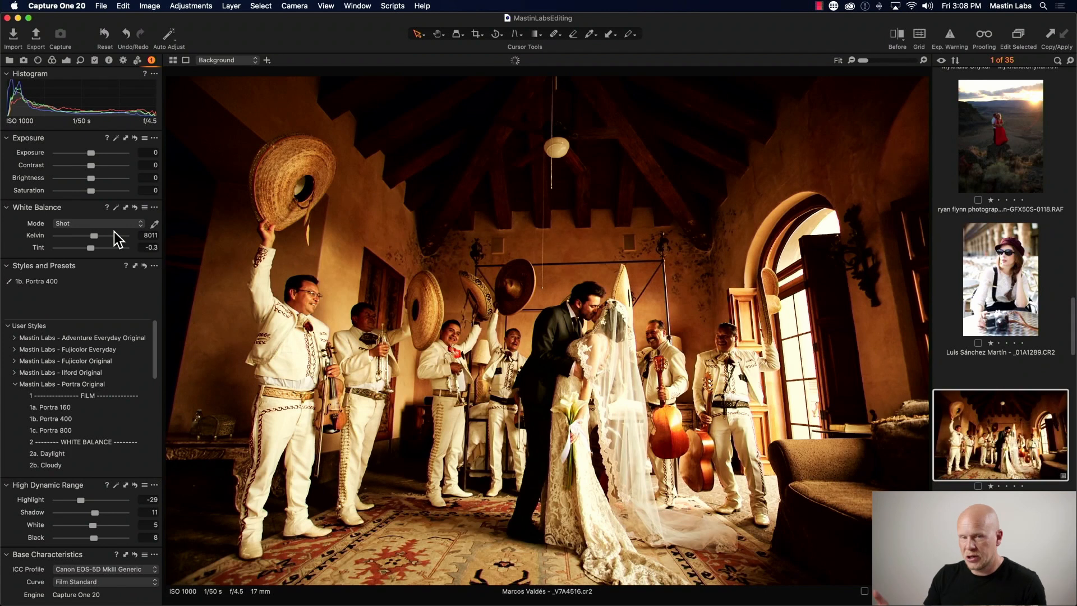
{"action": "key", "text": "super+z"}
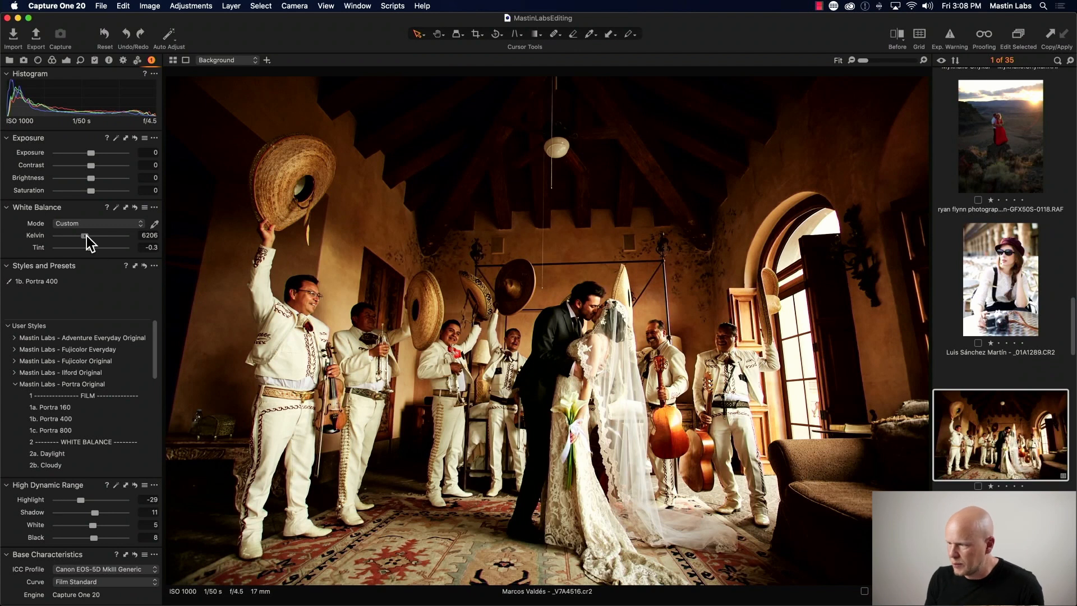
- Set the white balance temperature to about 6758 K, briefly comparing with Shot mode and undoing it
{"action": "left_click_drag", "start_coordinate": [86, 236], "coordinate": [89, 234]}
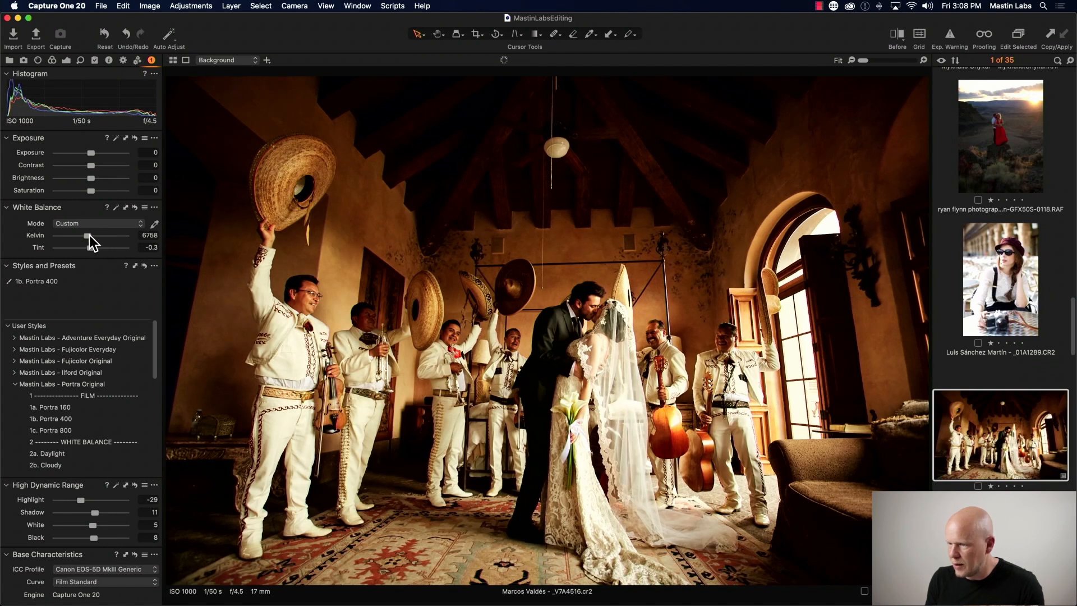
{"action": "left_click", "coordinate": [96, 224]}
{"action": "left_click", "coordinate": [96, 232]}
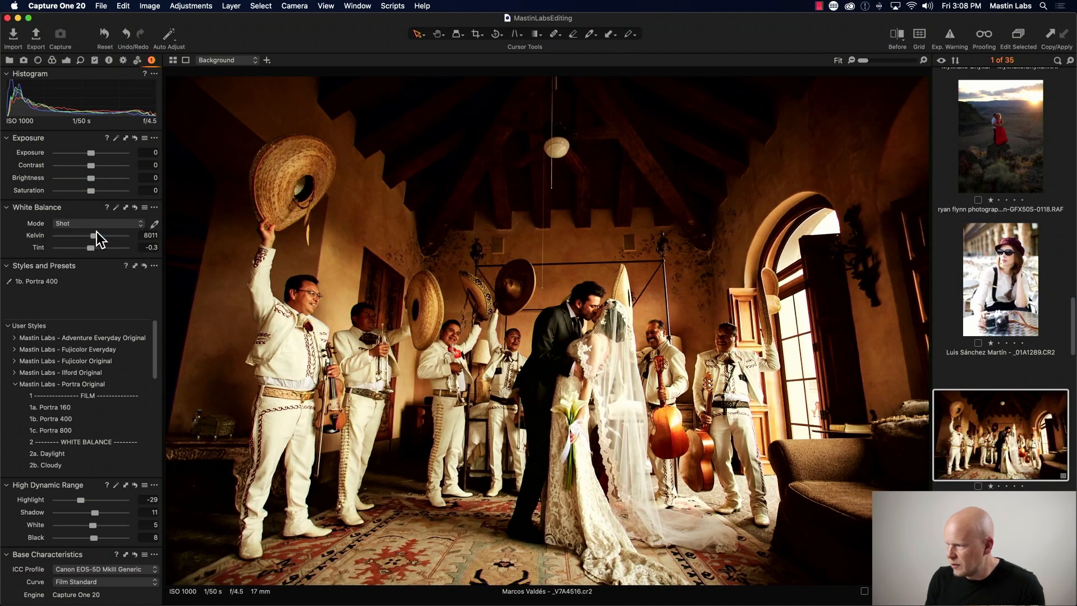
{"action": "key", "text": "super+z"}
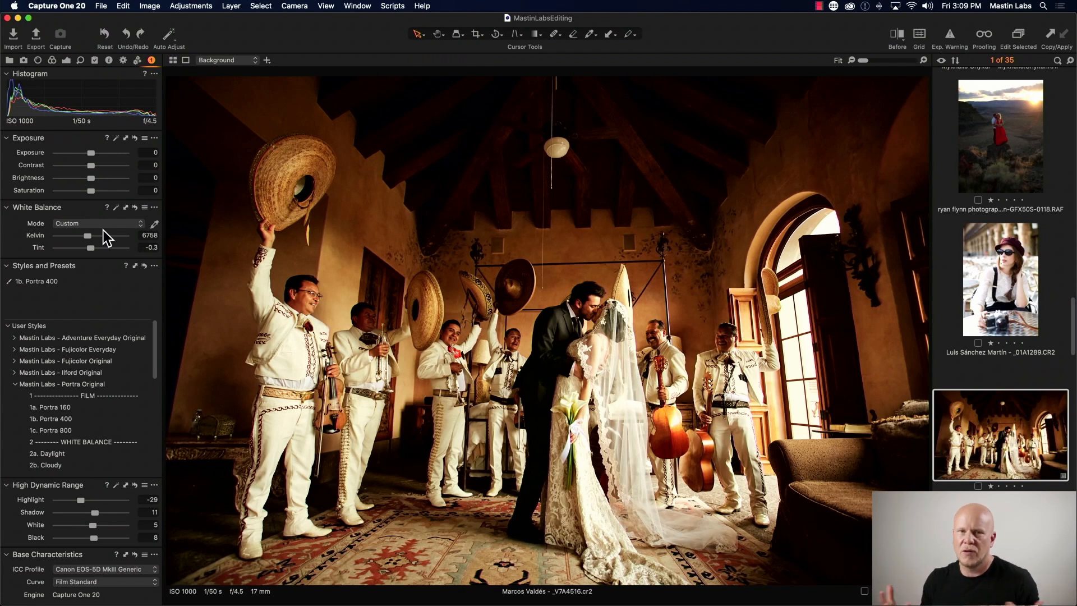
- Compare the Portra 400 wedding edit against the original in the before/after split view
{"action": "key", "text": "y"}
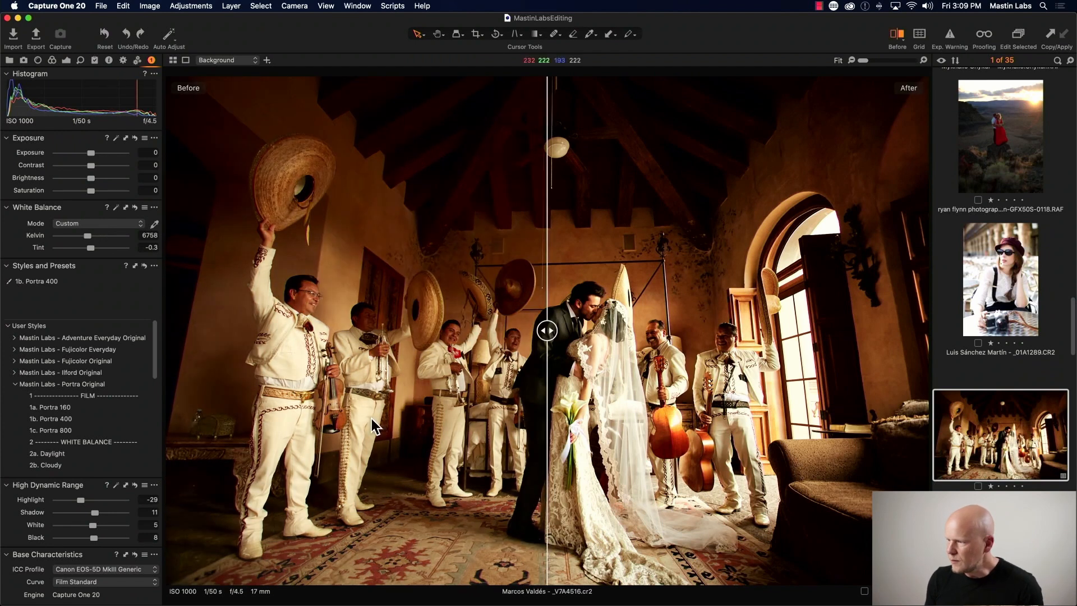
{"action": "left_click_drag", "start_coordinate": [548, 332], "coordinate": [256, 326]}
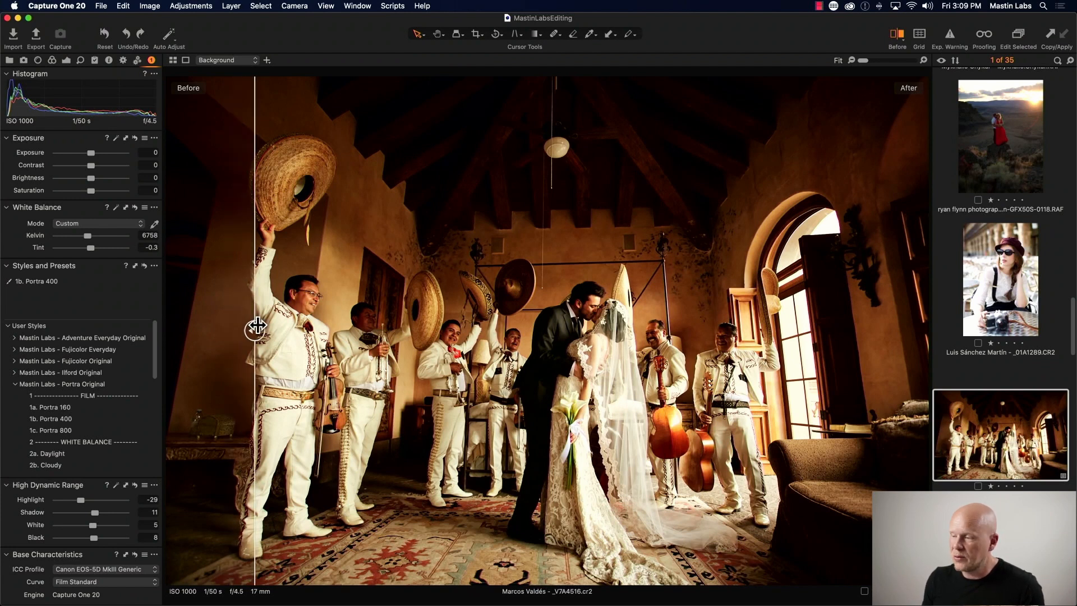
{"action": "left_click_drag", "start_coordinate": [257, 326], "coordinate": [874, 332]}
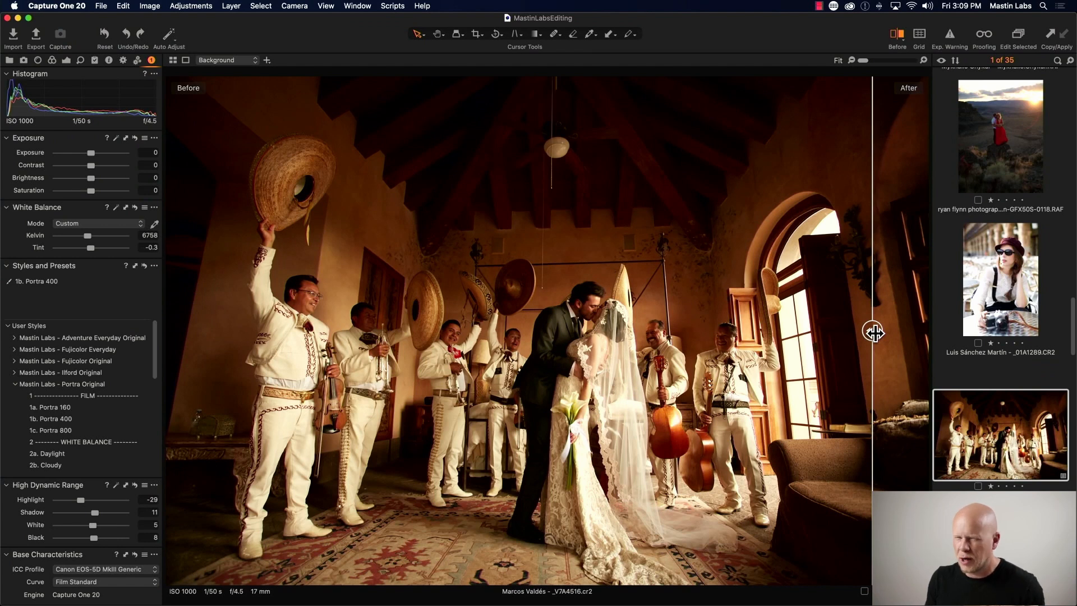
{"action": "left_click_drag", "start_coordinate": [874, 332], "coordinate": [210, 312]}
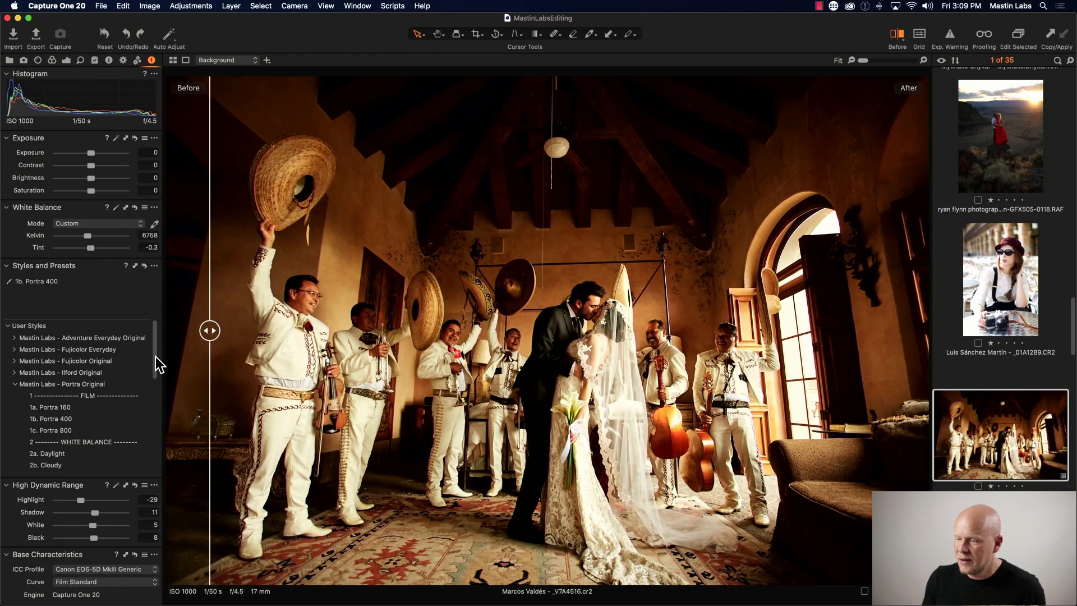
{"action": "key", "text": "y"}
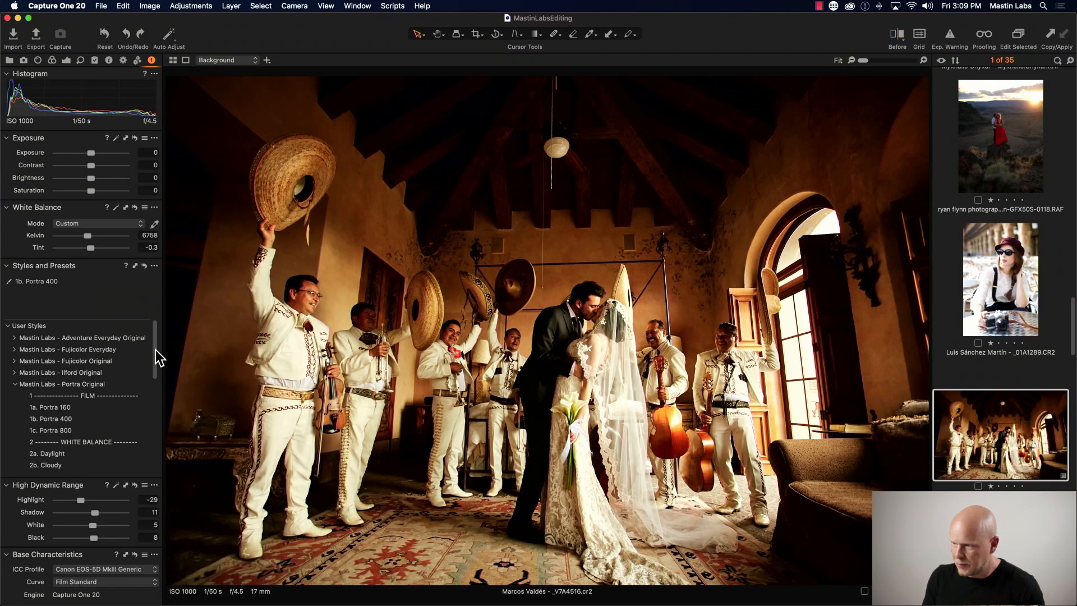
- Apply the 35mm Grain style to the wedding photo, inspecting it at 100% zoom
{"action": "left_click", "coordinate": [924, 60]}
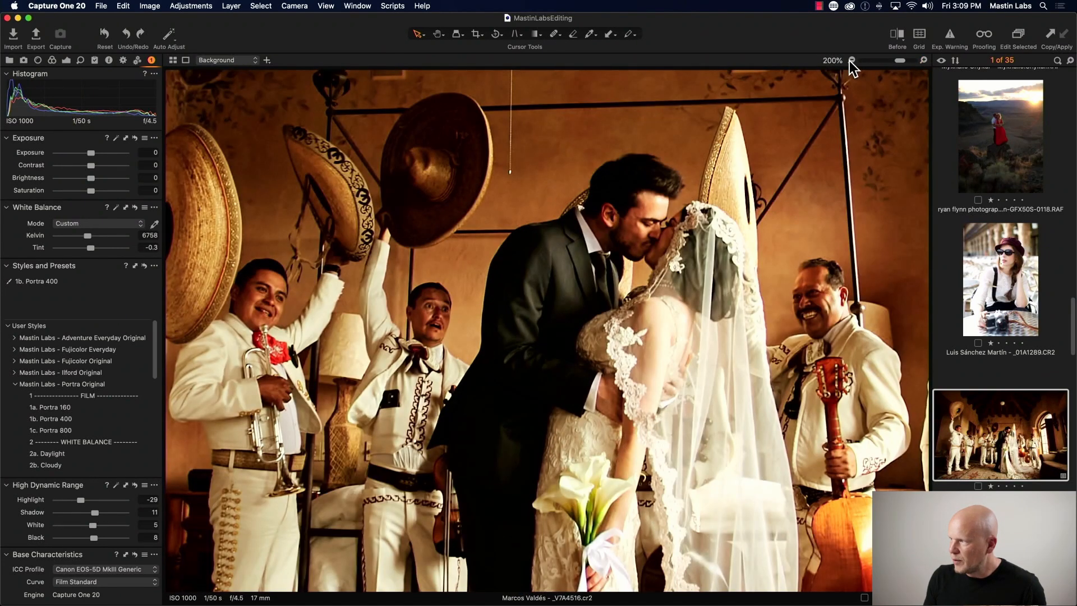
{"action": "left_click", "coordinate": [851, 60]}
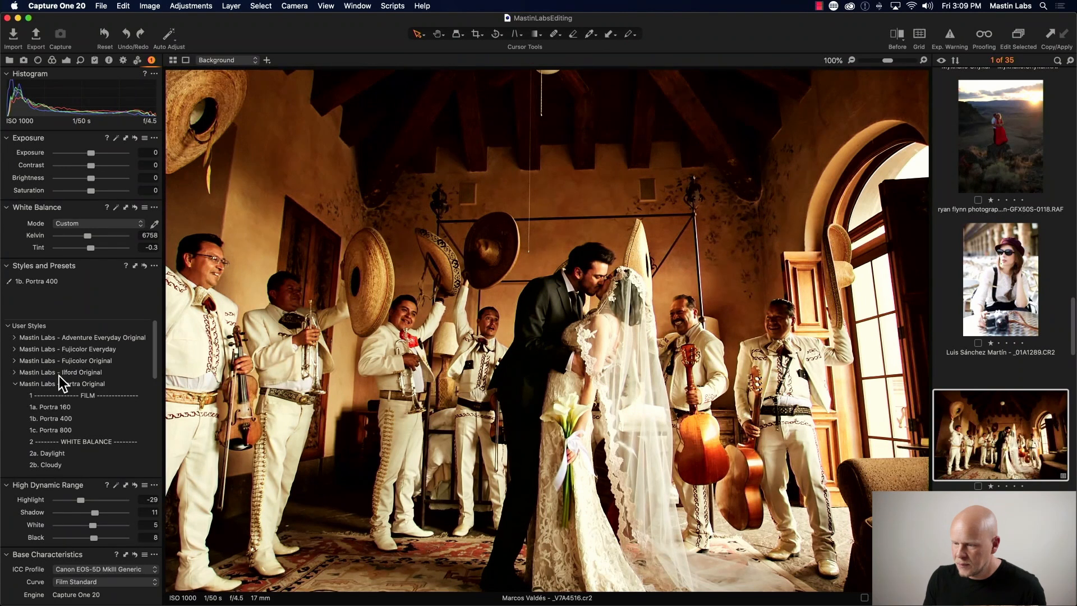
{"action": "scroll", "coordinate": [60, 376], "scroll_direction": "down", "scroll_amount": 3}
{"action": "scroll", "coordinate": [111, 372], "scroll_direction": "down", "scroll_amount": 5}
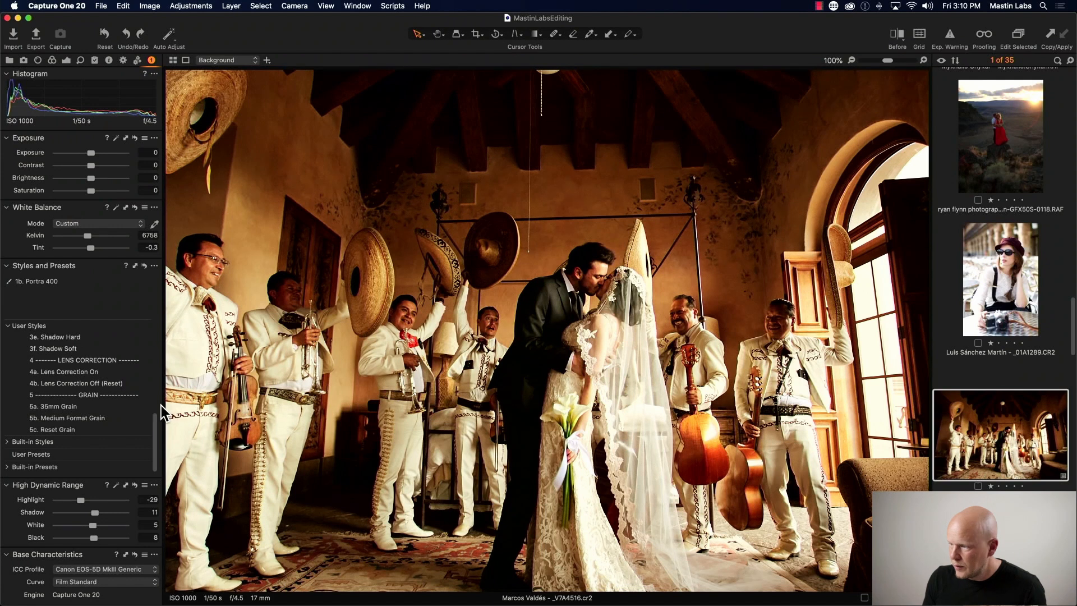
{"action": "left_click", "coordinate": [88, 408]}
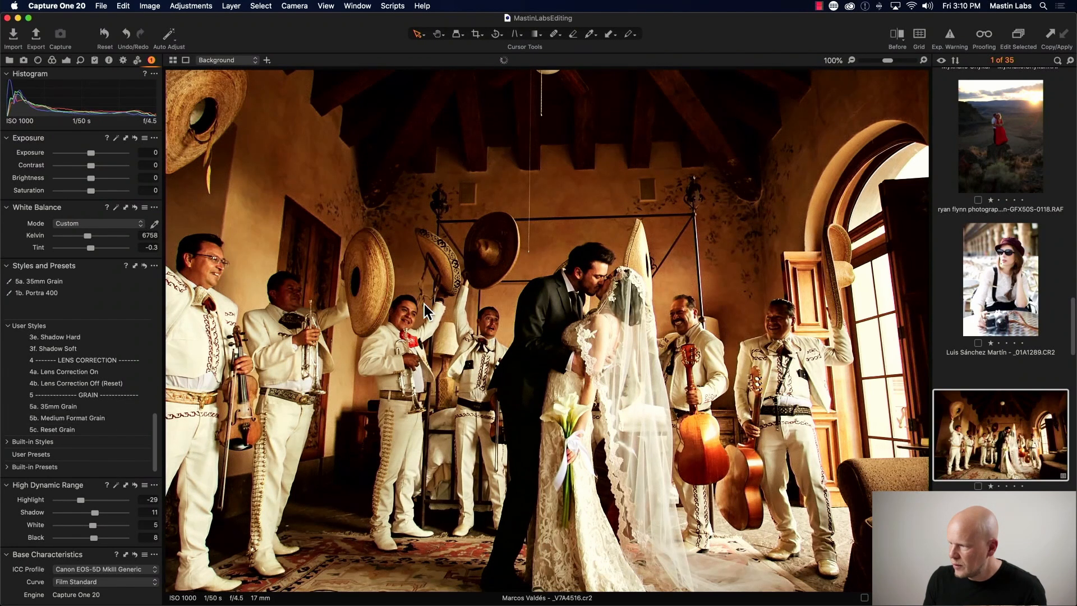
- Compare the grain-treated wedding photo against the original in the before/after split view, then return to fit view
{"action": "key", "text": "y"}
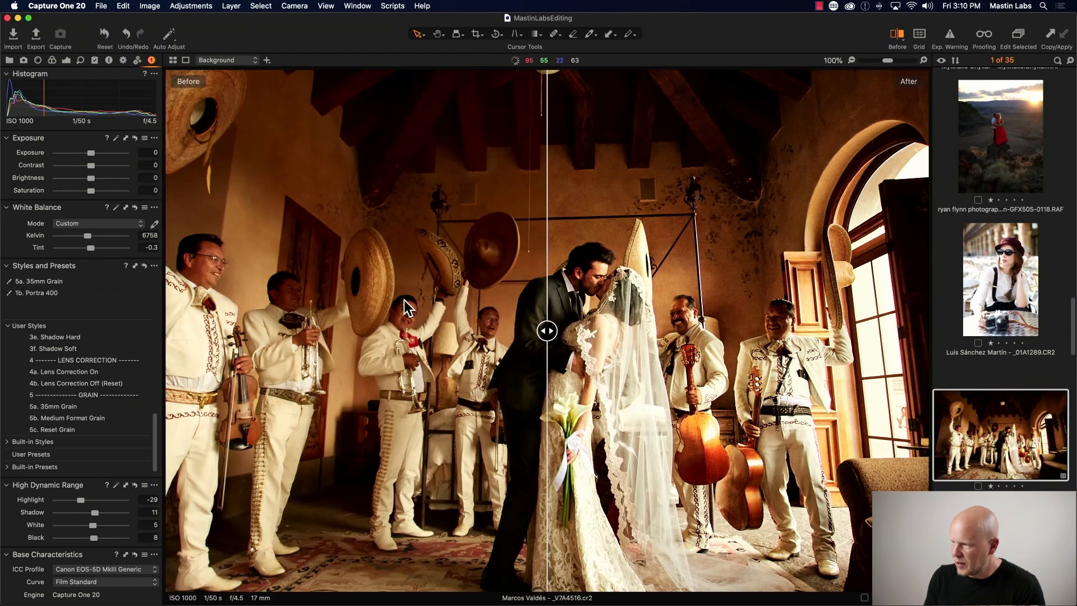
{"action": "left_click_drag", "start_coordinate": [547, 329], "coordinate": [857, 346]}
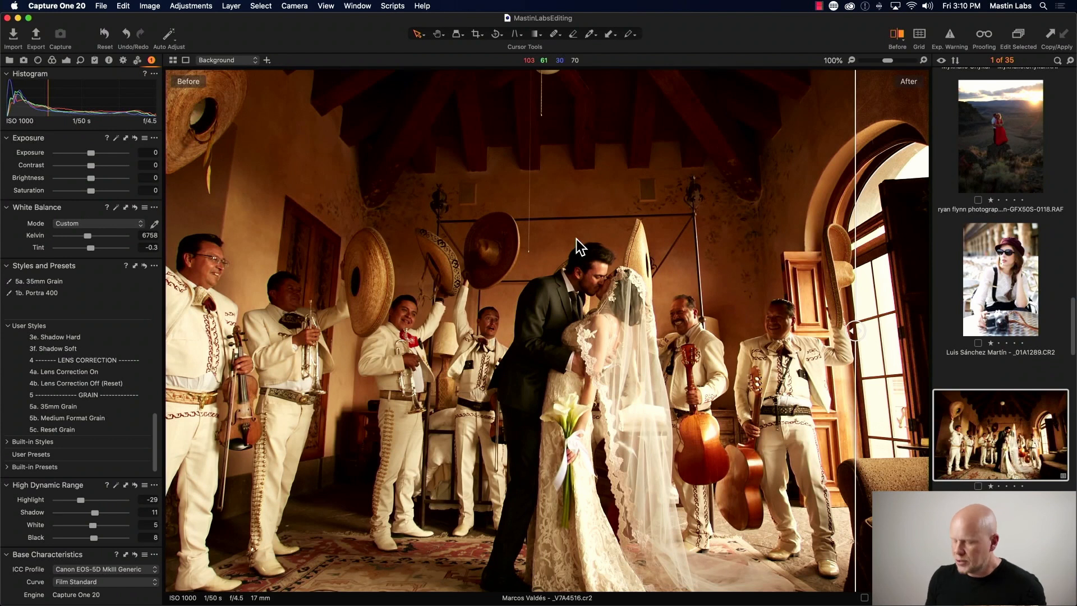
{"action": "key", "text": "y"}
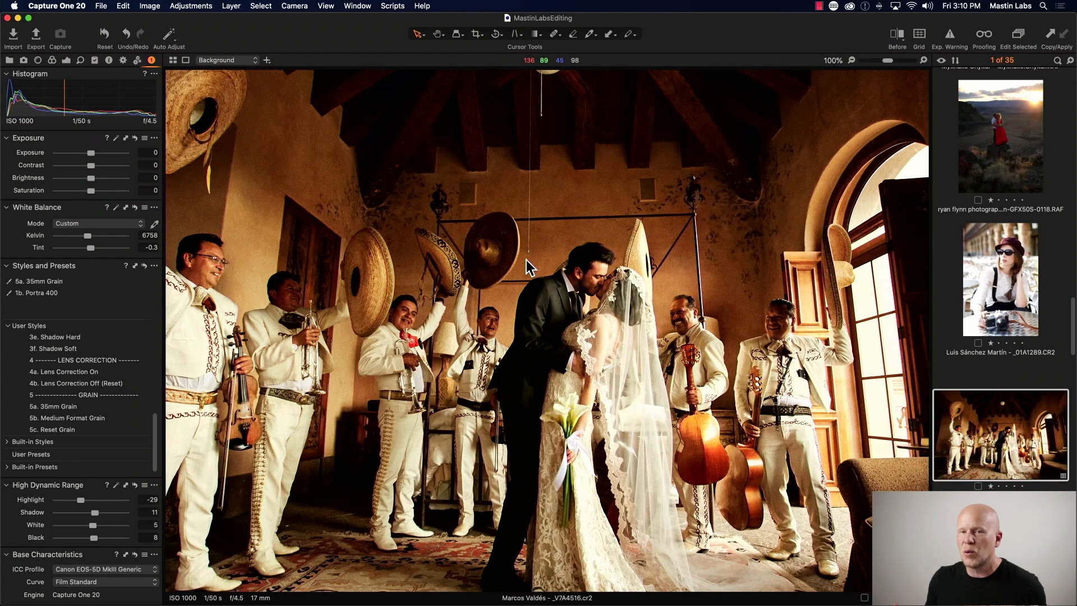
{"action": "key", "text": "y"}
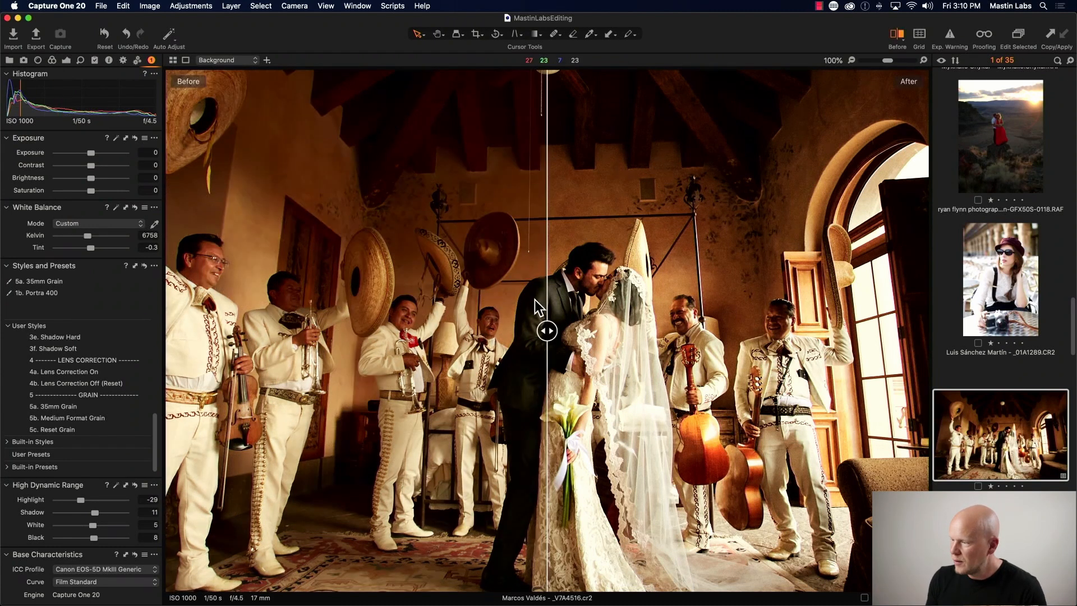
{"action": "left_click_drag", "start_coordinate": [548, 331], "coordinate": [466, 331]}
{"action": "key", "text": "y"}
{"action": "left_click", "coordinate": [851, 60]}
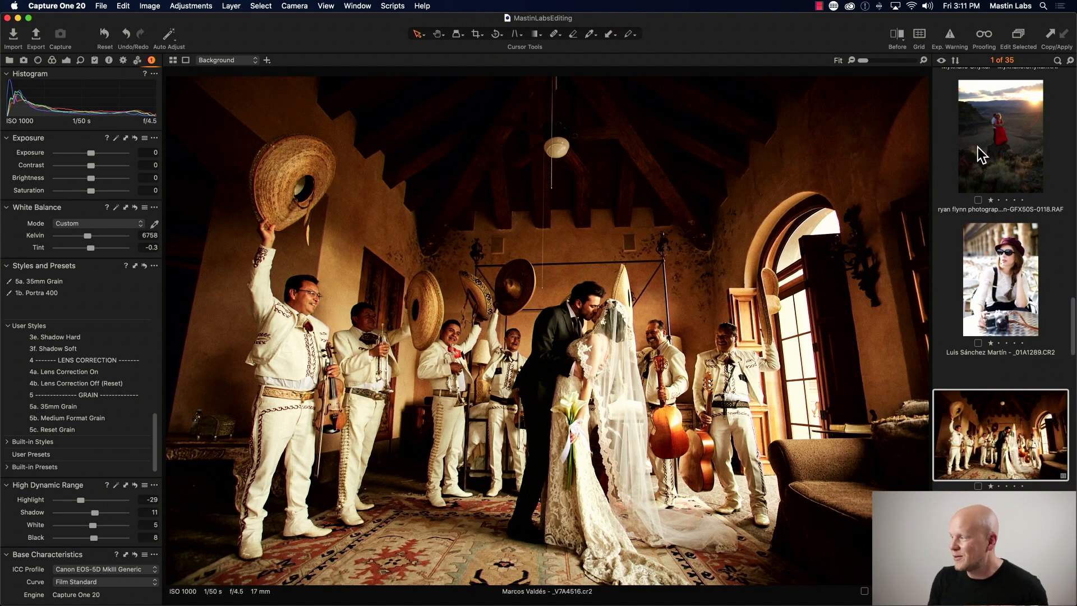
- Browse the thumbnails and open the photo of the couple kissing under the veil
{"action": "scroll", "coordinate": [982, 194], "scroll_direction": "up", "scroll_amount": 2}
{"action": "scroll", "coordinate": [983, 180], "scroll_direction": "down", "scroll_amount": 5}
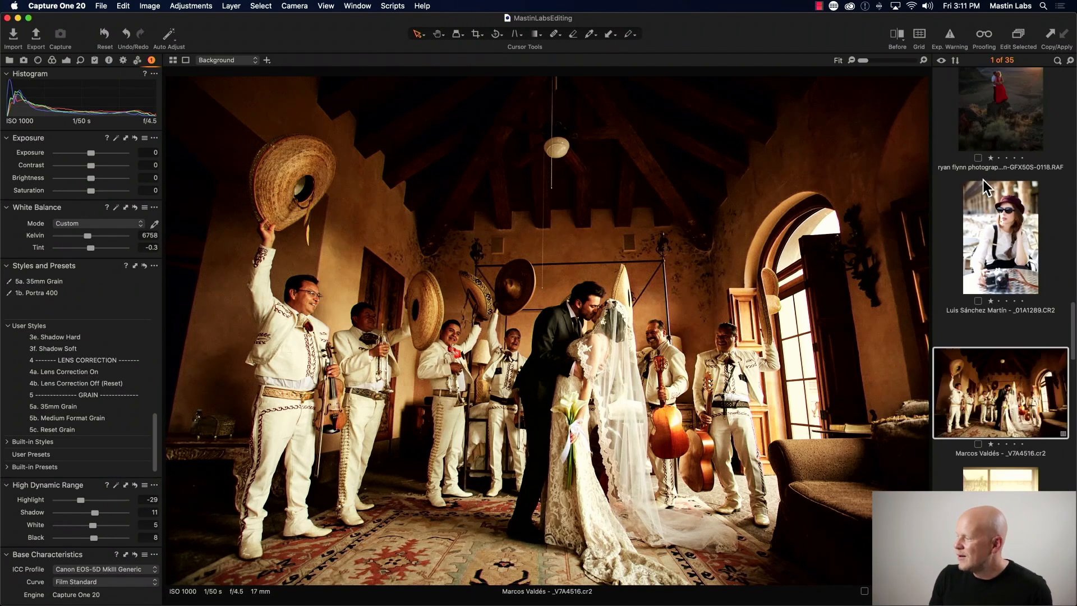
{"action": "scroll", "coordinate": [982, 180], "scroll_direction": "down", "scroll_amount": 10}
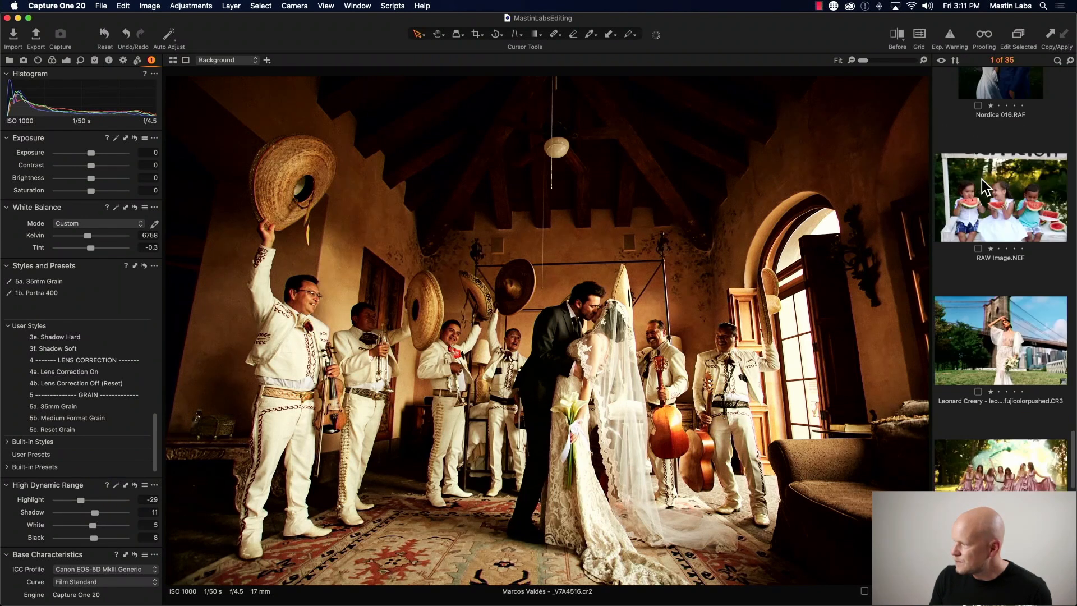
{"action": "scroll", "coordinate": [982, 179], "scroll_direction": "down", "scroll_amount": 10}
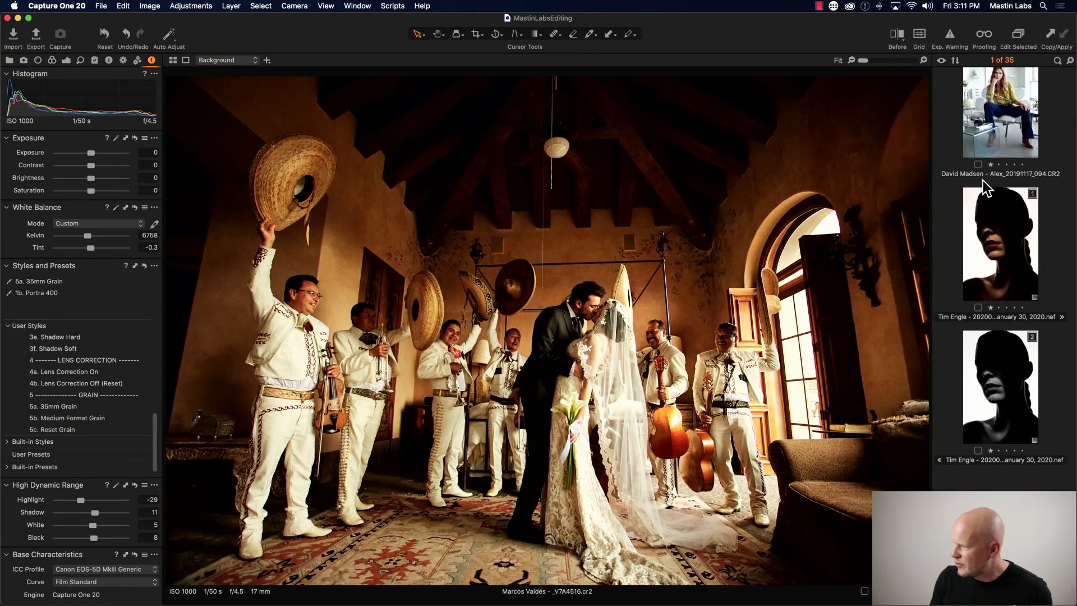
{"action": "scroll", "coordinate": [981, 191], "scroll_direction": "down", "scroll_amount": 10}
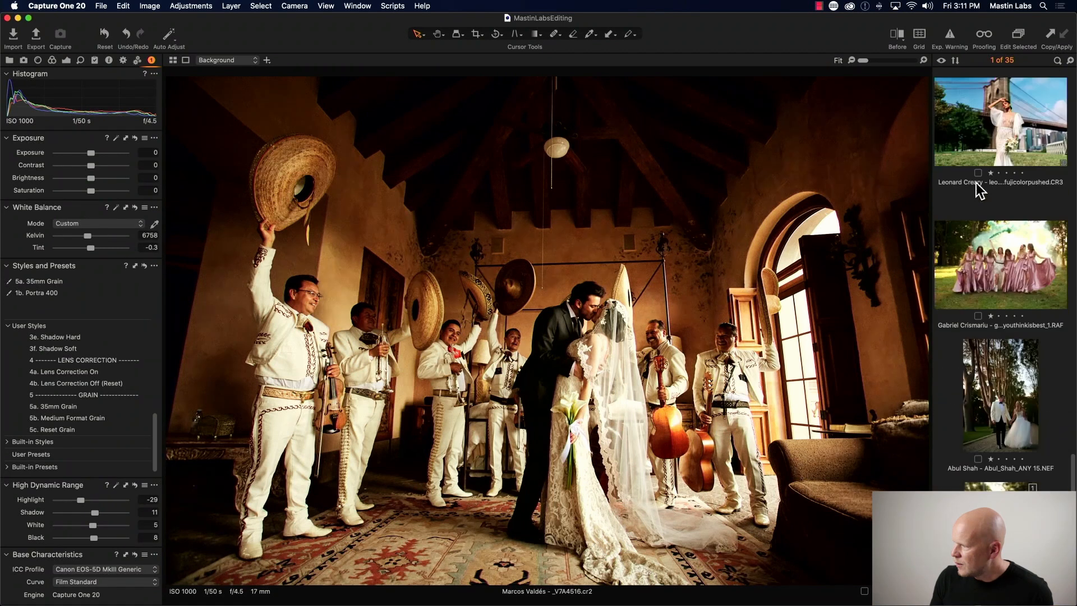
{"action": "scroll", "coordinate": [978, 191], "scroll_direction": "down", "scroll_amount": 10}
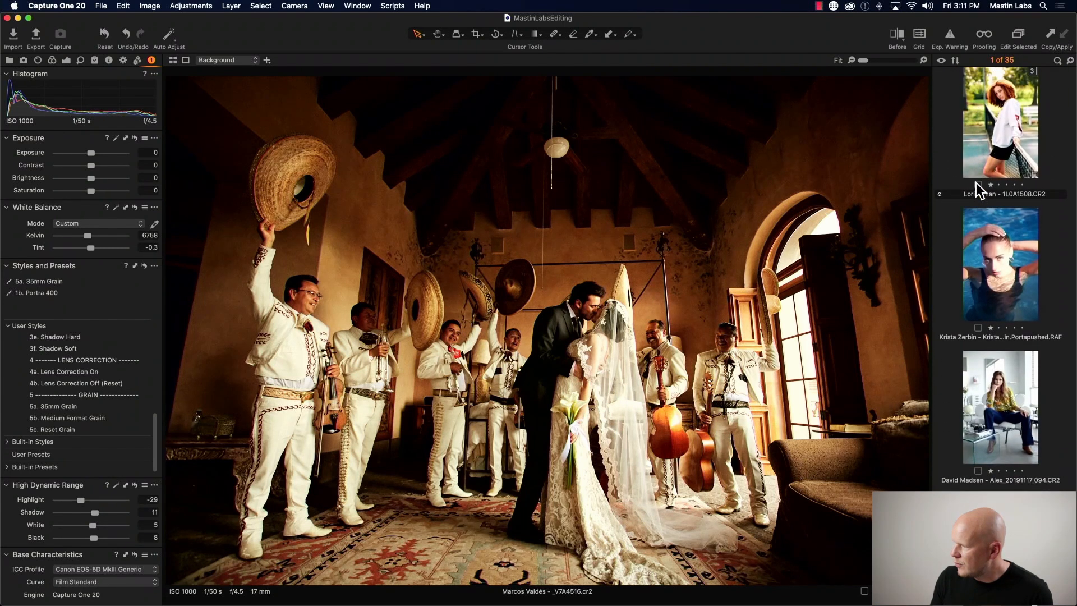
{"action": "scroll", "coordinate": [987, 269], "scroll_direction": "up", "scroll_amount": 15}
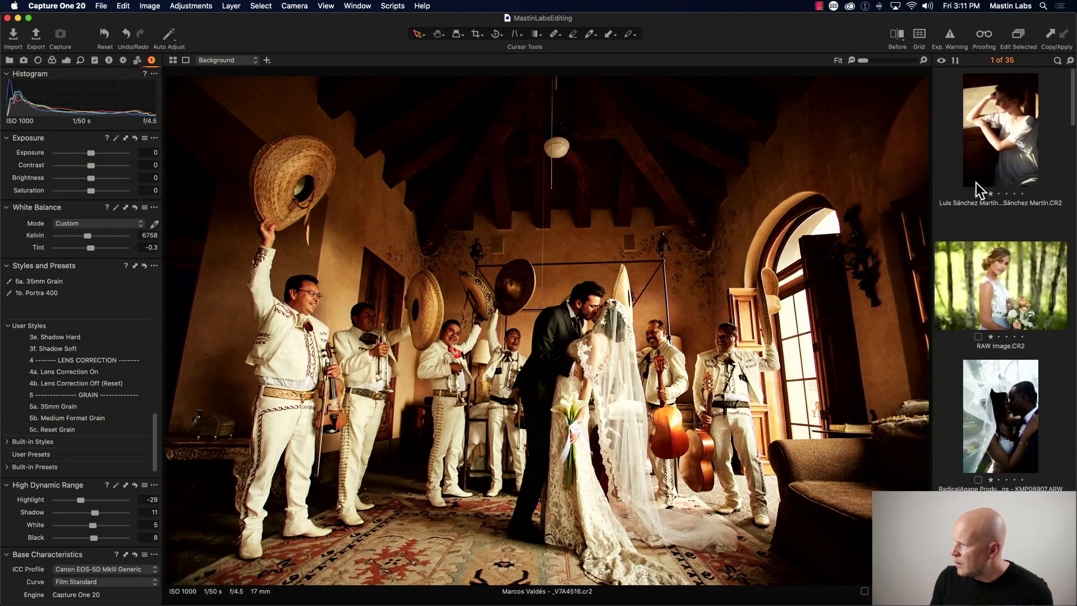
{"action": "left_click", "coordinate": [1000, 342]}
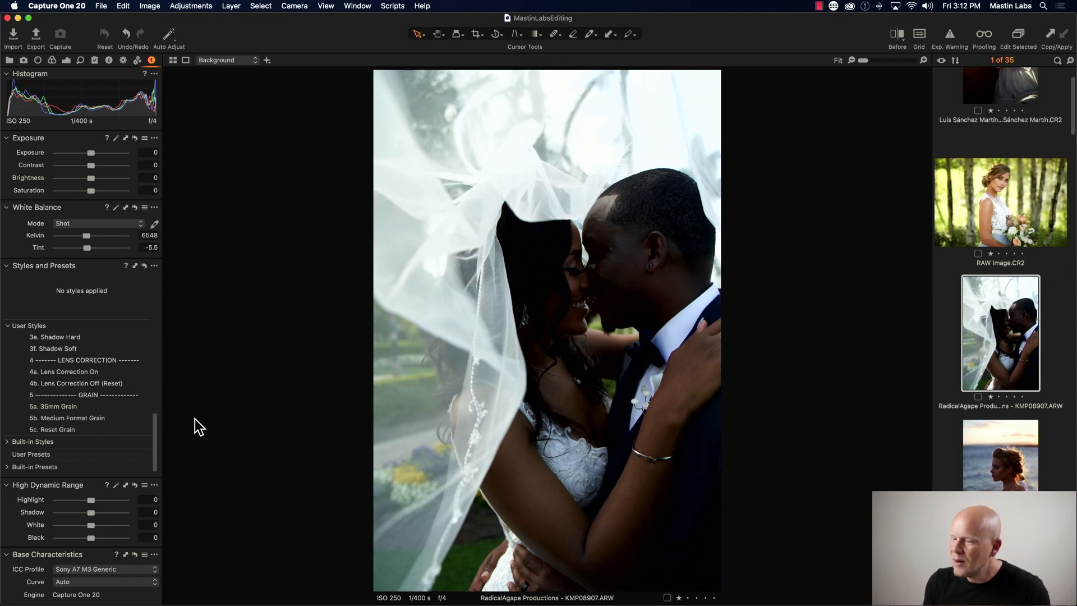
- Apply the Mastin Labs Fujicolor Original style 1b. Pro 400H Neutral to the veil photo
{"action": "left_click_drag", "start_coordinate": [156, 433], "coordinate": [158, 345]}
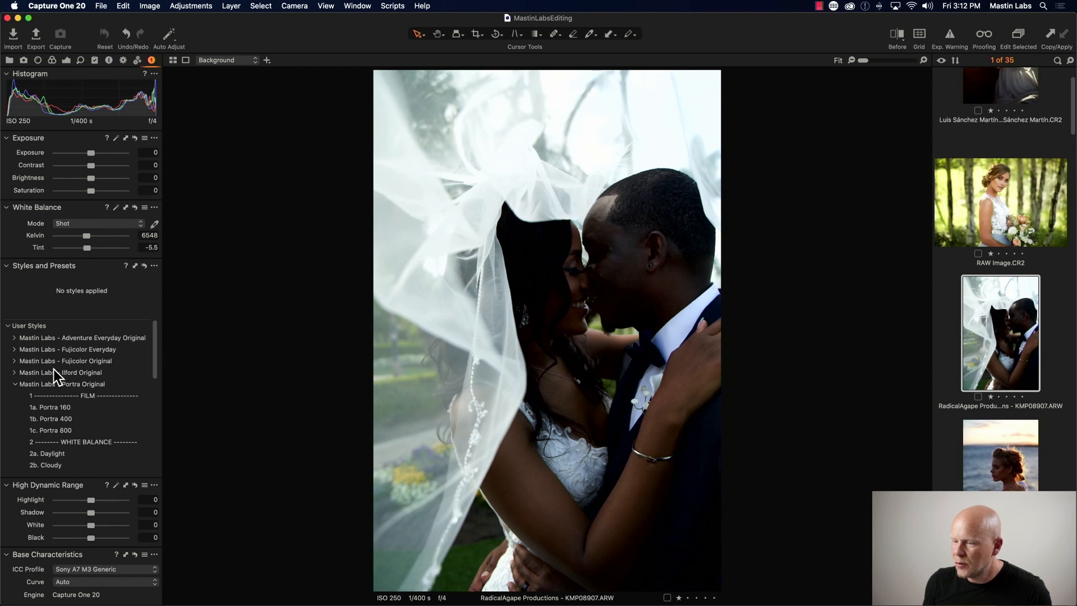
{"action": "left_click", "coordinate": [14, 384]}
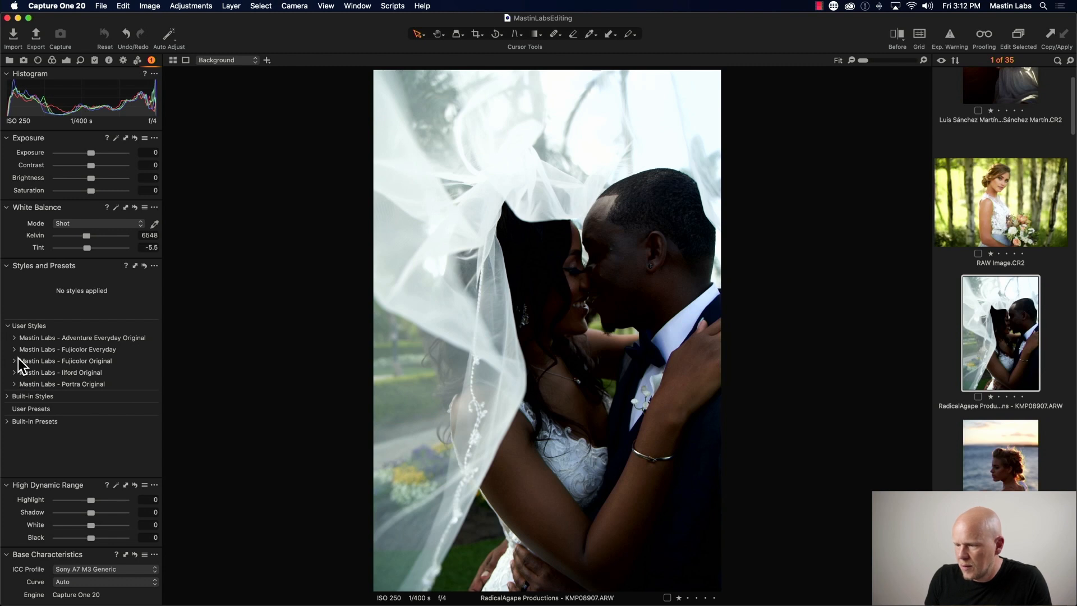
{"action": "left_click", "coordinate": [13, 361]}
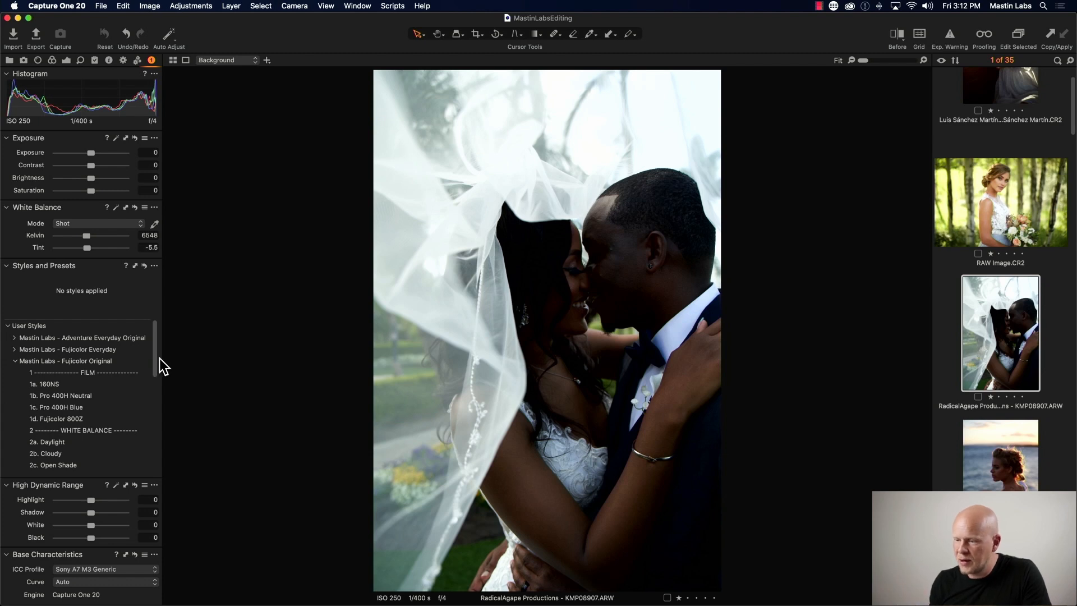
{"action": "scroll", "coordinate": [160, 374], "scroll_direction": "down", "scroll_amount": 1}
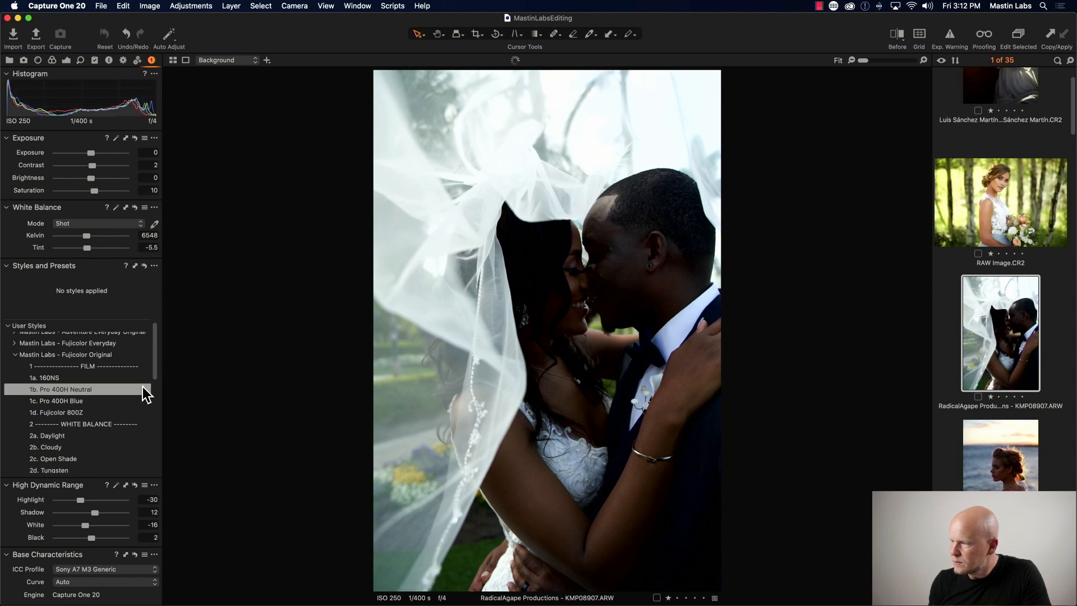
{"action": "left_click", "coordinate": [120, 391]}
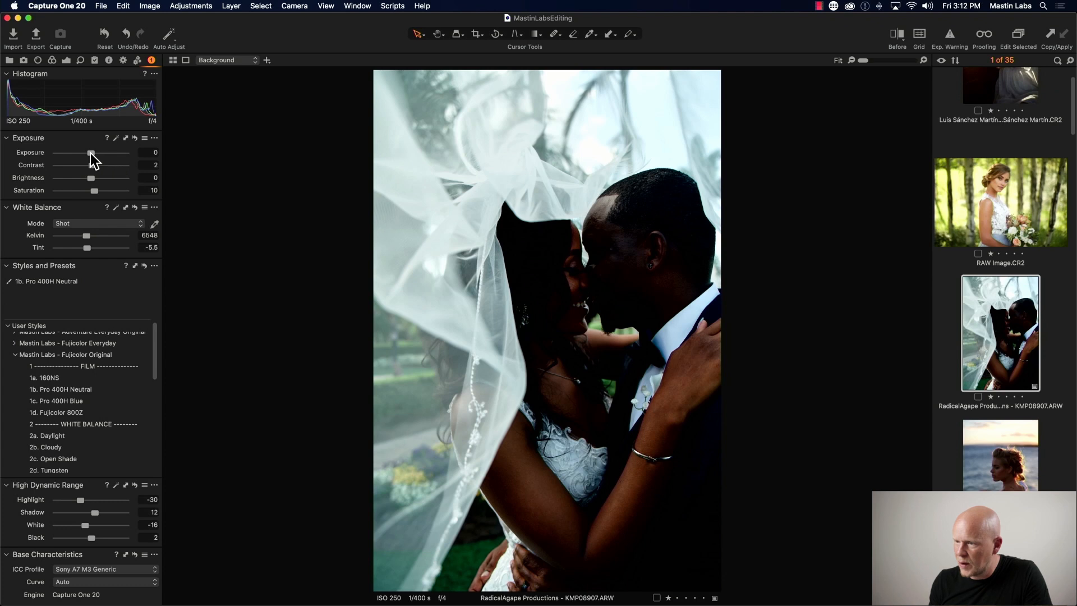
- Raise exposure to 1.88 and warm the white balance to about 7210 K with tint about -4.9
{"action": "left_click_drag", "start_coordinate": [89, 152], "coordinate": [105, 152]}
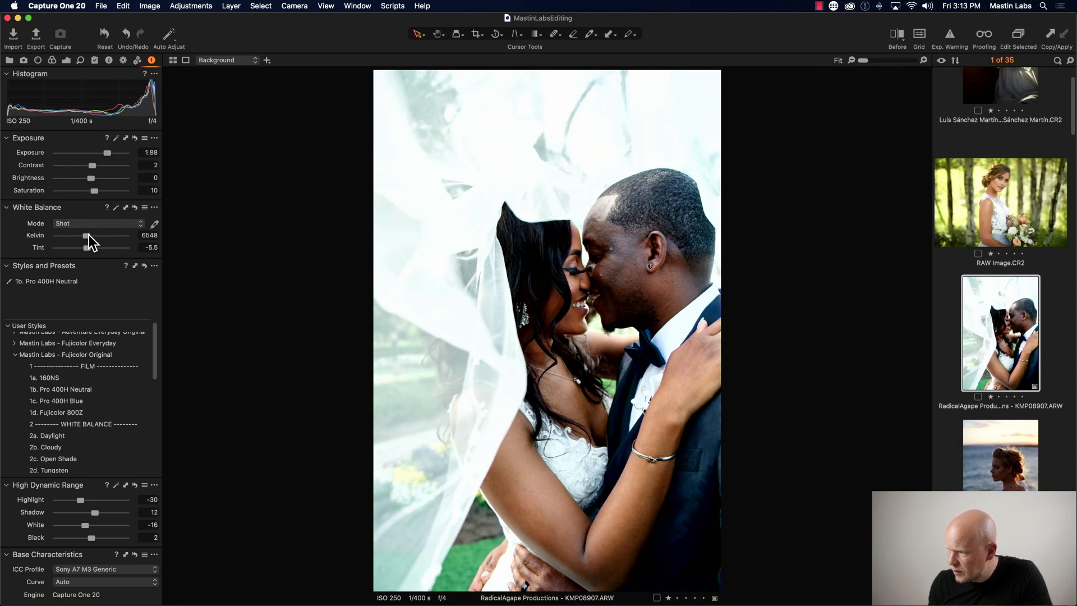
{"action": "left_click_drag", "start_coordinate": [89, 235], "coordinate": [90, 235]}
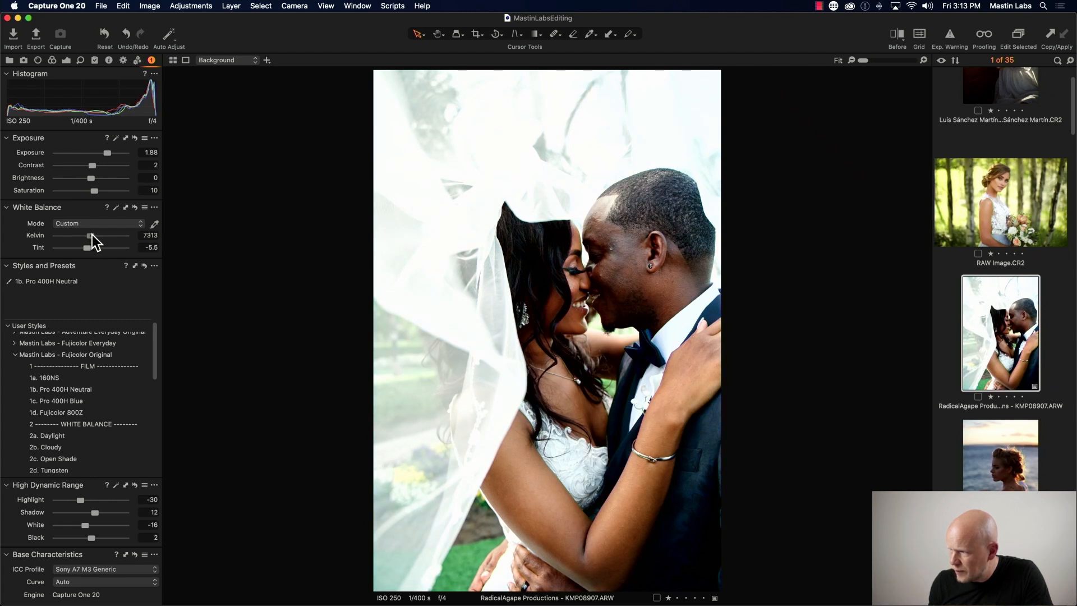
{"action": "mouse_move", "coordinate": [92, 234]}
{"action": "left_mouse_down"}
{"action": "mouse_move", "coordinate": [88, 247]}
{"action": "mouse_move", "coordinate": [90, 236]}
{"action": "left_mouse_up"}
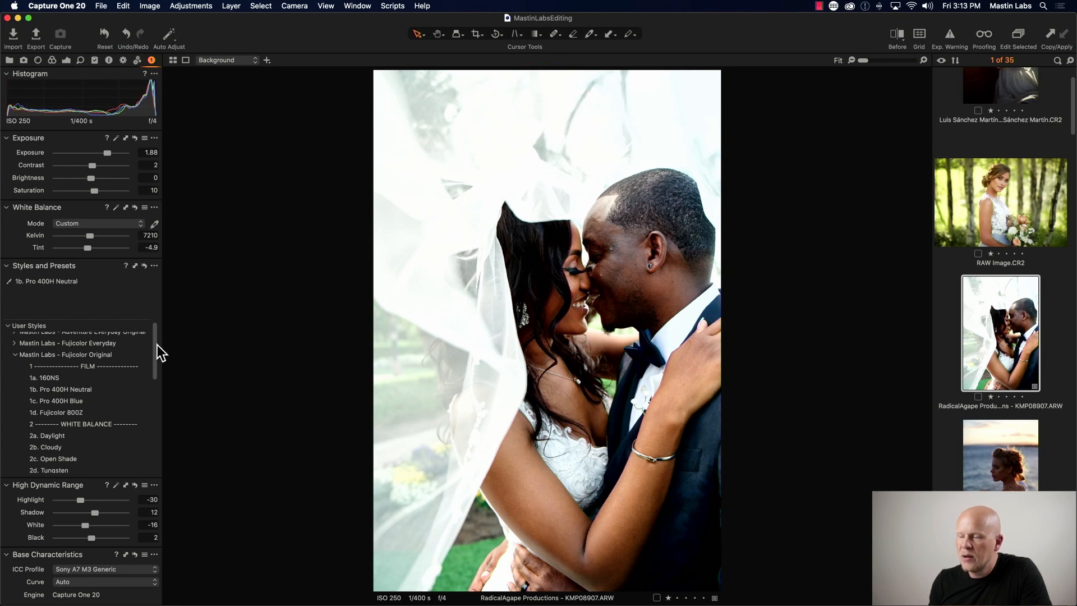
- Add the 3b. All Soft tone style and the 4a. Lens Correction On style
{"action": "left_click_drag", "start_coordinate": [157, 345], "coordinate": [154, 401]}
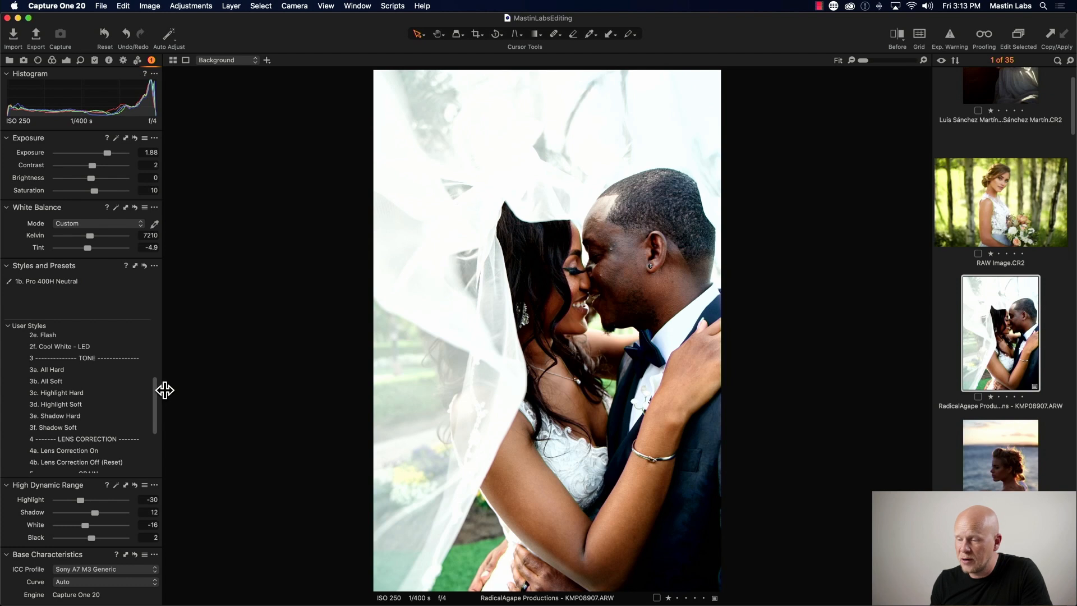
{"action": "left_click", "coordinate": [134, 381]}
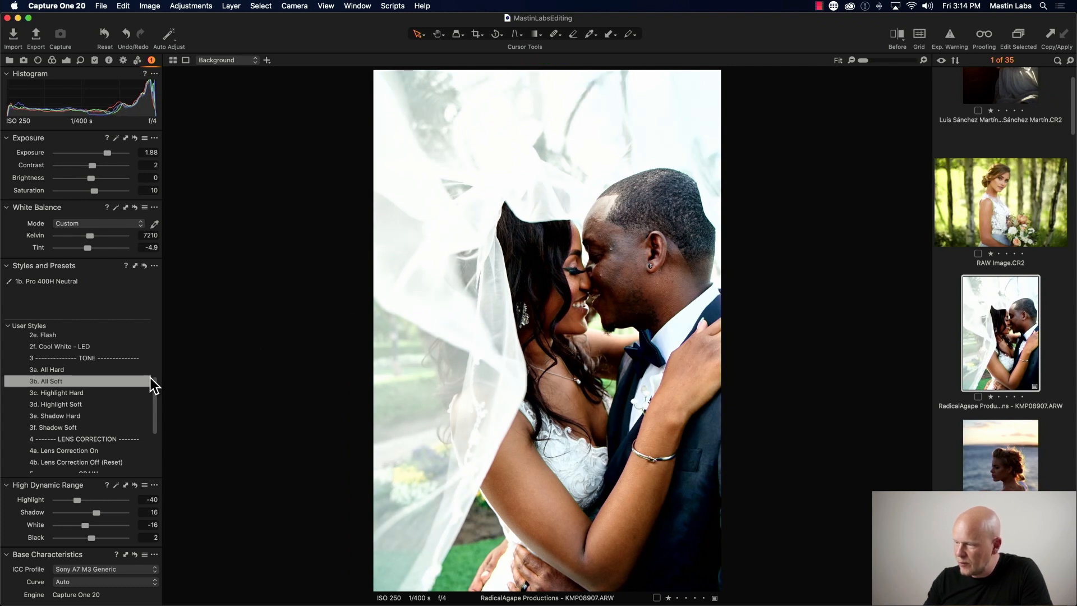
{"action": "left_click", "coordinate": [110, 380]}
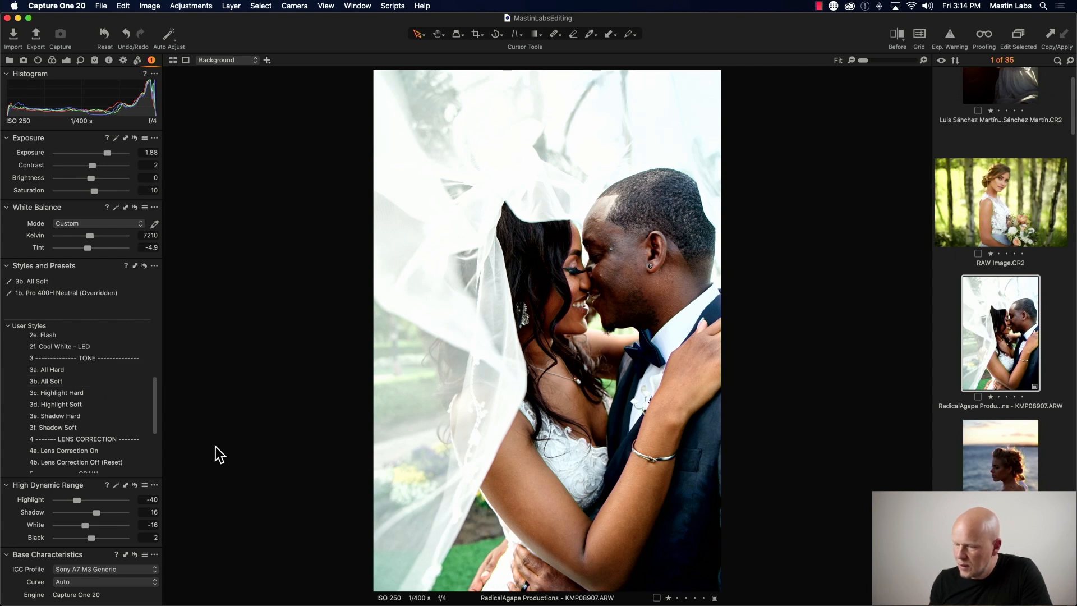
{"action": "left_click_drag", "start_coordinate": [159, 416], "coordinate": [155, 433]}
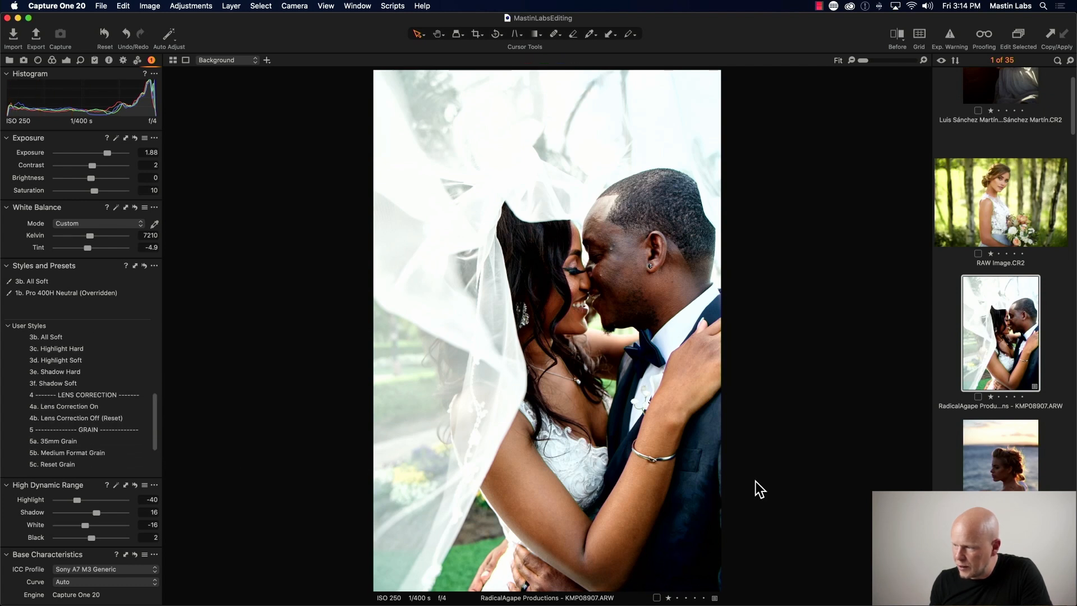
{"action": "left_click", "coordinate": [136, 406]}
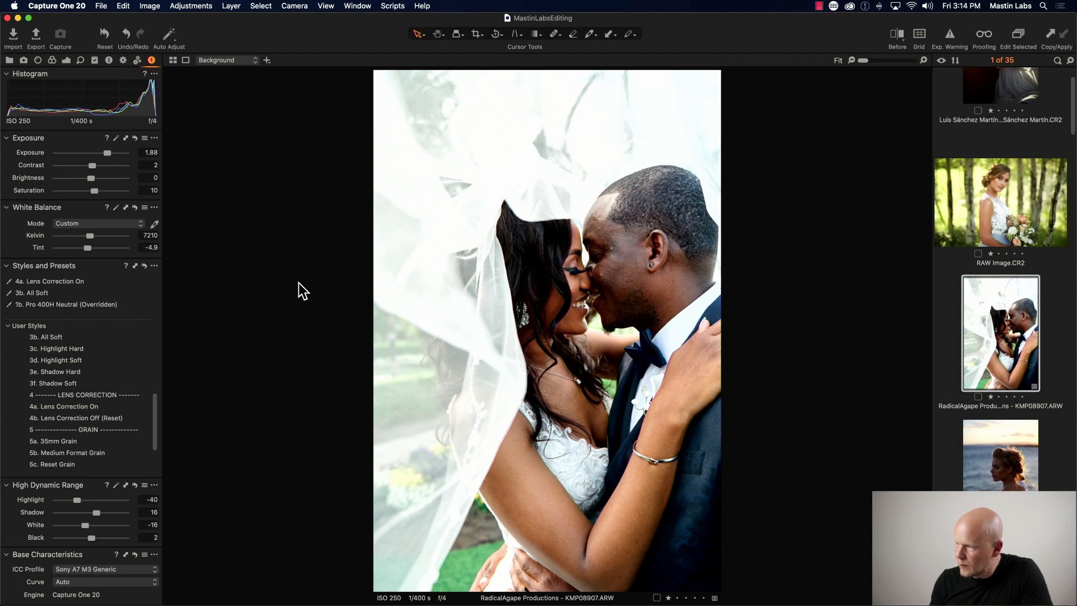
- Compare the edited veil photo against the original by sweeping the before/after divider across it
{"action": "key", "text": "y"}
{"action": "left_click_drag", "start_coordinate": [546, 330], "coordinate": [713, 330]}
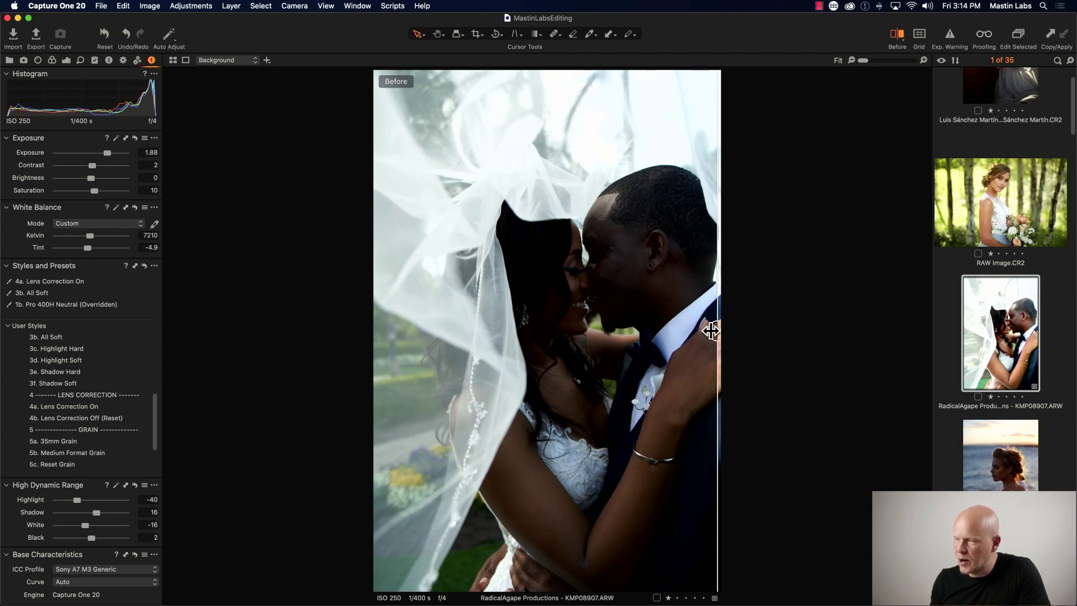
{"action": "mouse_move", "coordinate": [706, 331]}
{"action": "left_mouse_down"}
{"action": "mouse_move", "coordinate": [457, 327]}
{"action": "mouse_move", "coordinate": [692, 324]}
{"action": "left_mouse_up"}
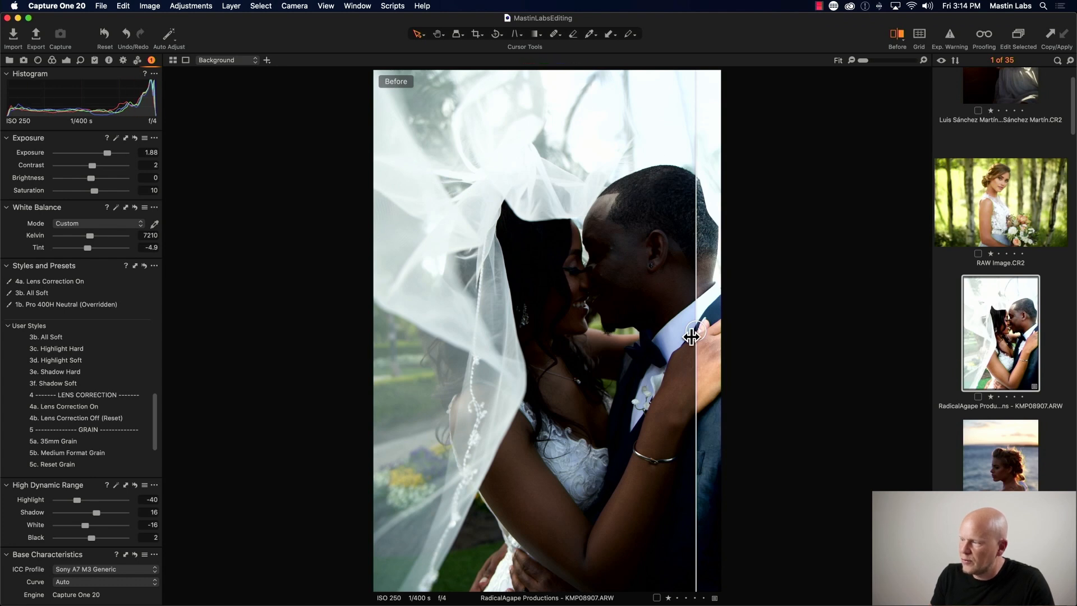
{"action": "left_click_drag", "start_coordinate": [694, 332], "coordinate": [671, 333]}
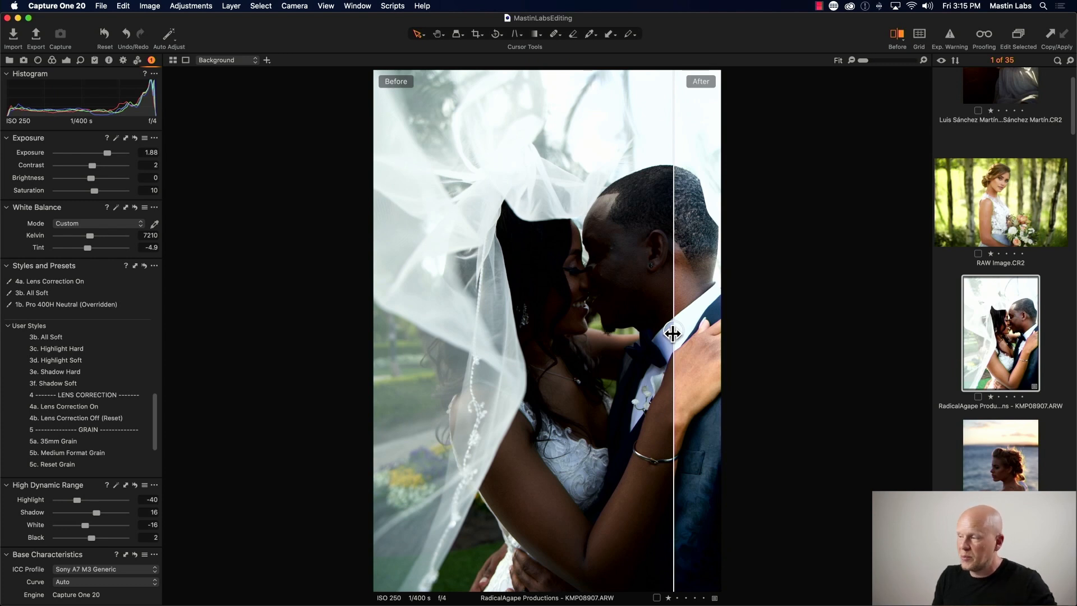
{"action": "left_click_drag", "start_coordinate": [672, 333], "coordinate": [397, 328]}
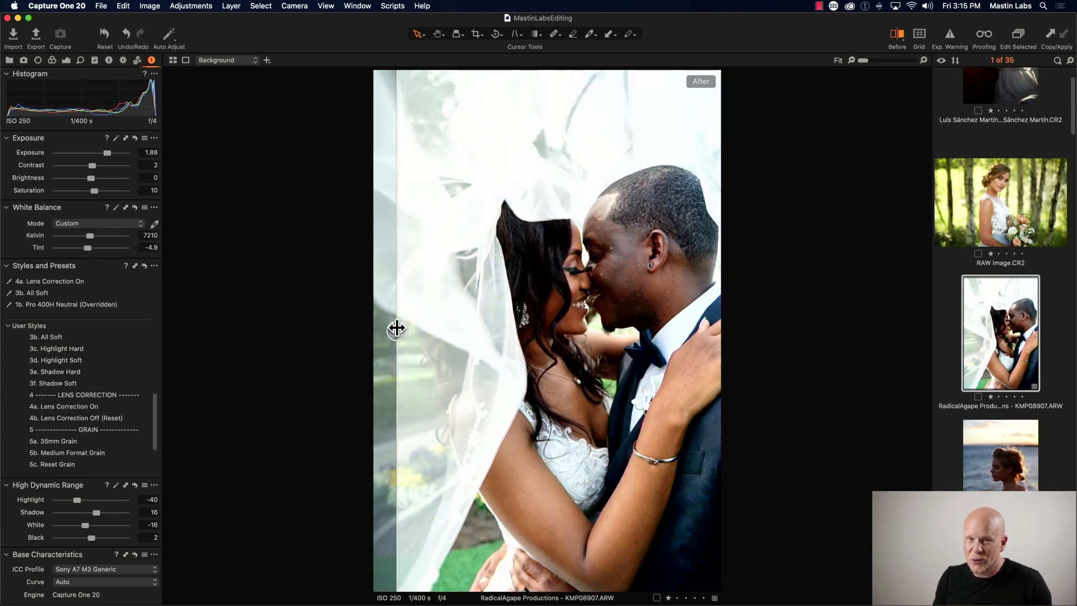
- Open the blood orange still life photo from the filmstrip and leave the before/after view
{"action": "scroll", "coordinate": [1019, 353], "scroll_direction": "down", "scroll_amount": 10}
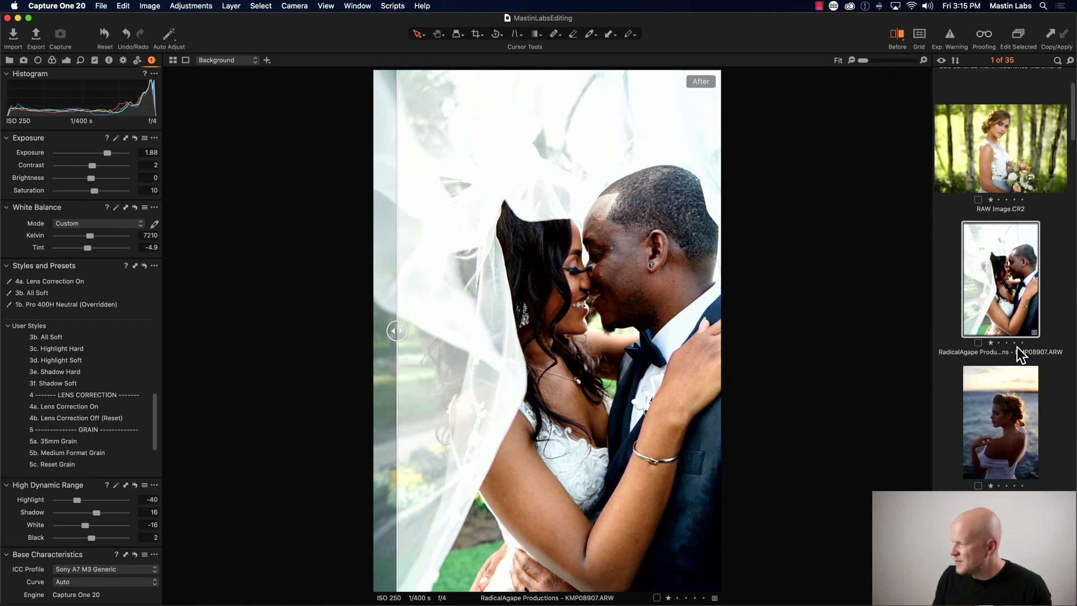
{"action": "scroll", "coordinate": [1019, 353], "scroll_direction": "down", "scroll_amount": 5}
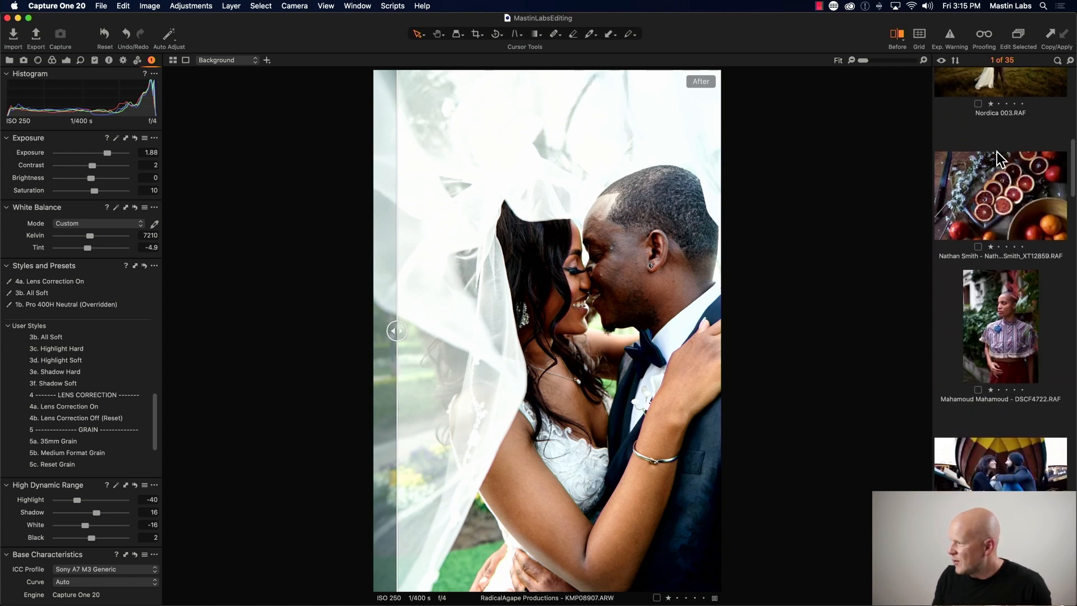
{"action": "scroll", "coordinate": [998, 223], "scroll_direction": "down", "scroll_amount": 2}
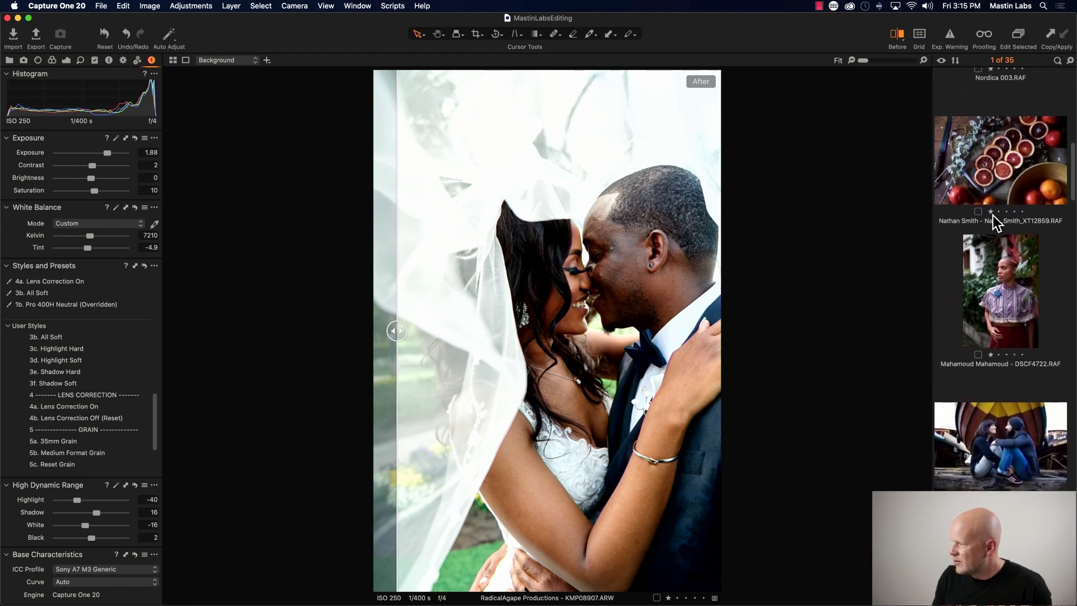
{"action": "left_click", "coordinate": [990, 162]}
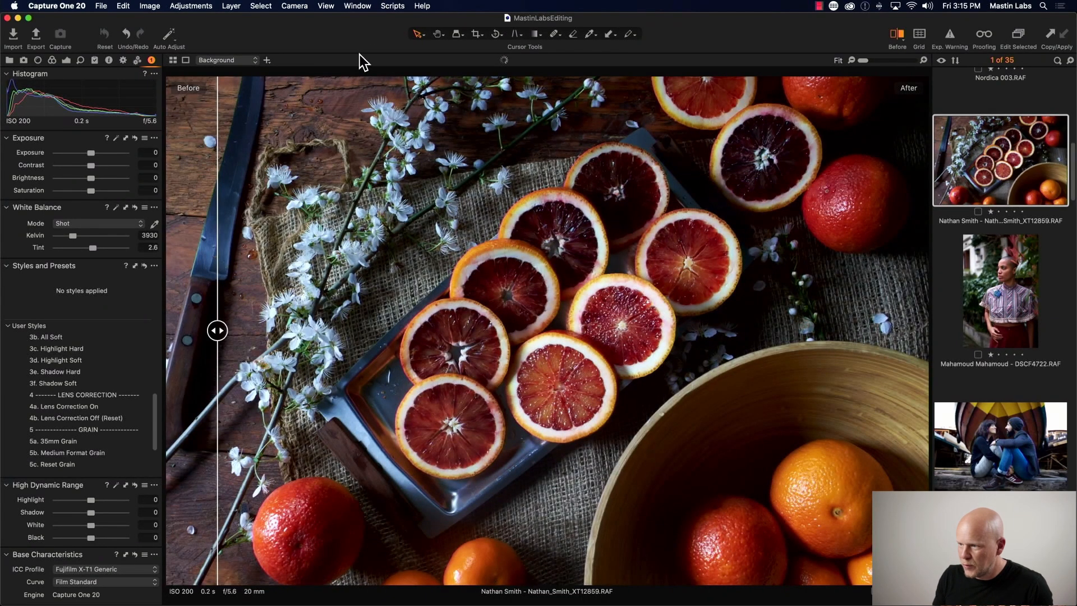
{"action": "key", "text": "y"}
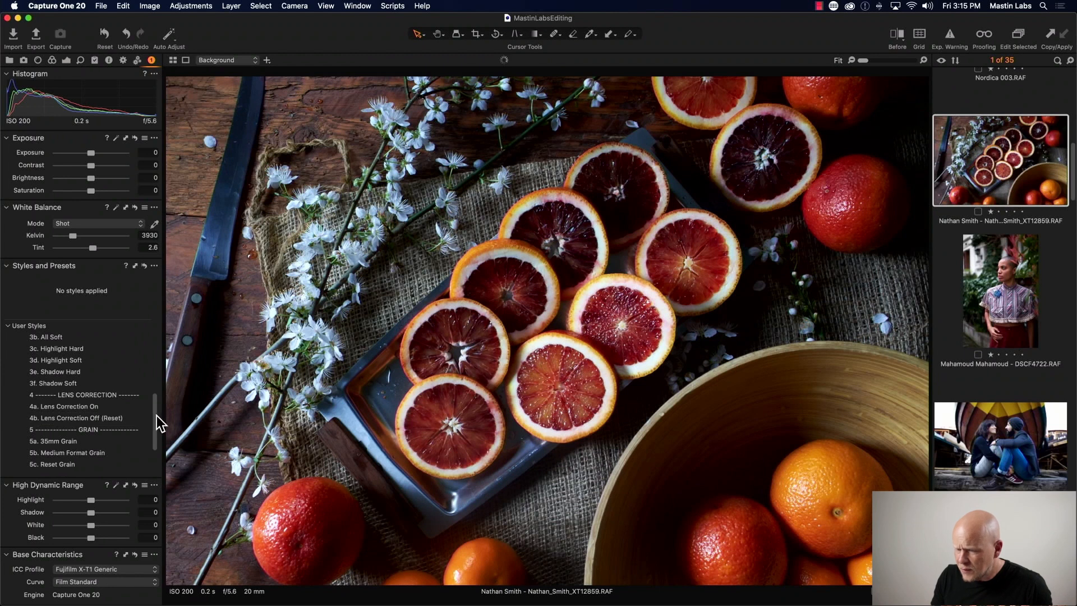
- Apply the Mastin Labs Adventure Everyday Original style 1b. Gold 200 to the orange photo
{"action": "left_click_drag", "start_coordinate": [157, 415], "coordinate": [154, 338]}
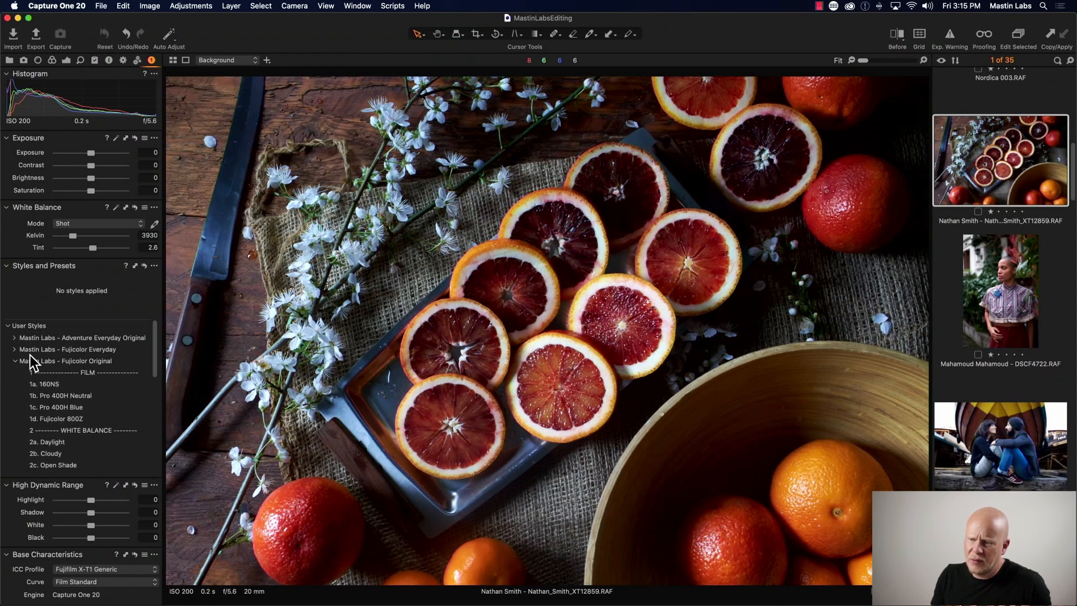
{"action": "left_click", "coordinate": [15, 361]}
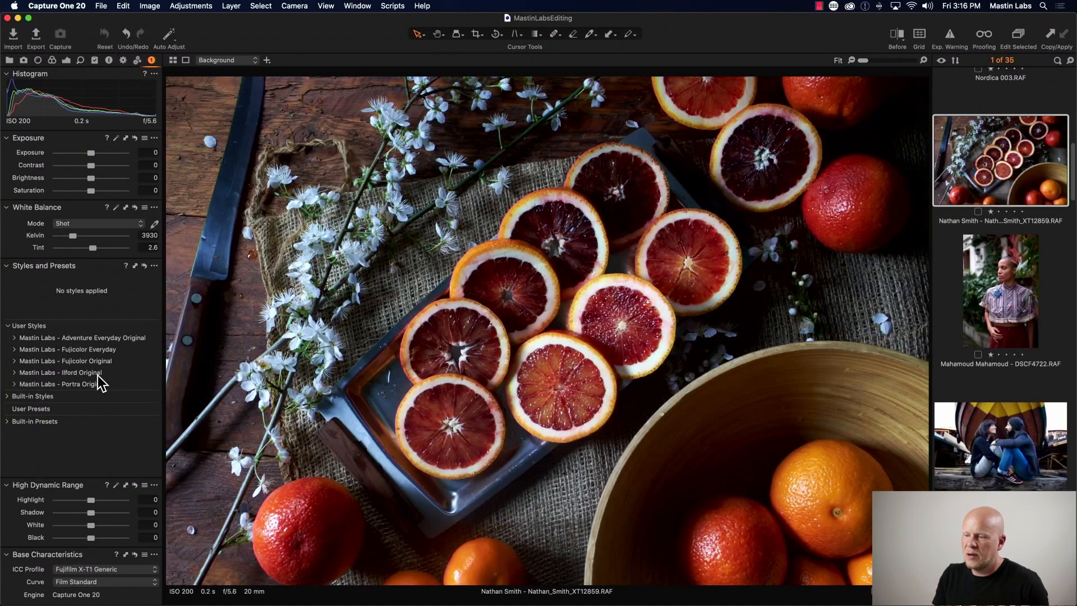
{"action": "left_click", "coordinate": [14, 384]}
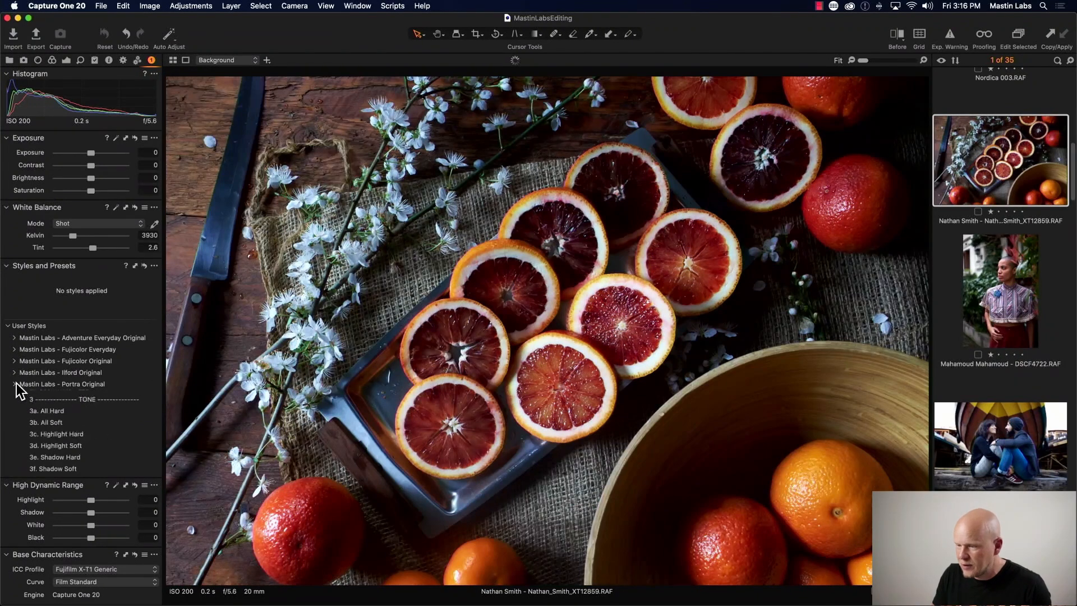
{"action": "left_click", "coordinate": [15, 384]}
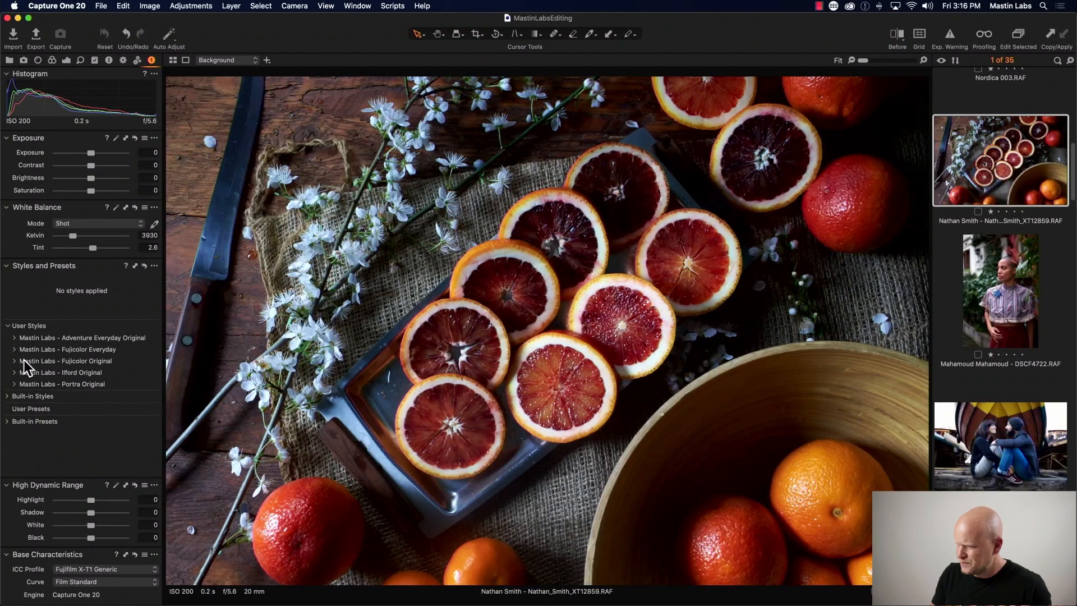
{"action": "left_click", "coordinate": [15, 338]}
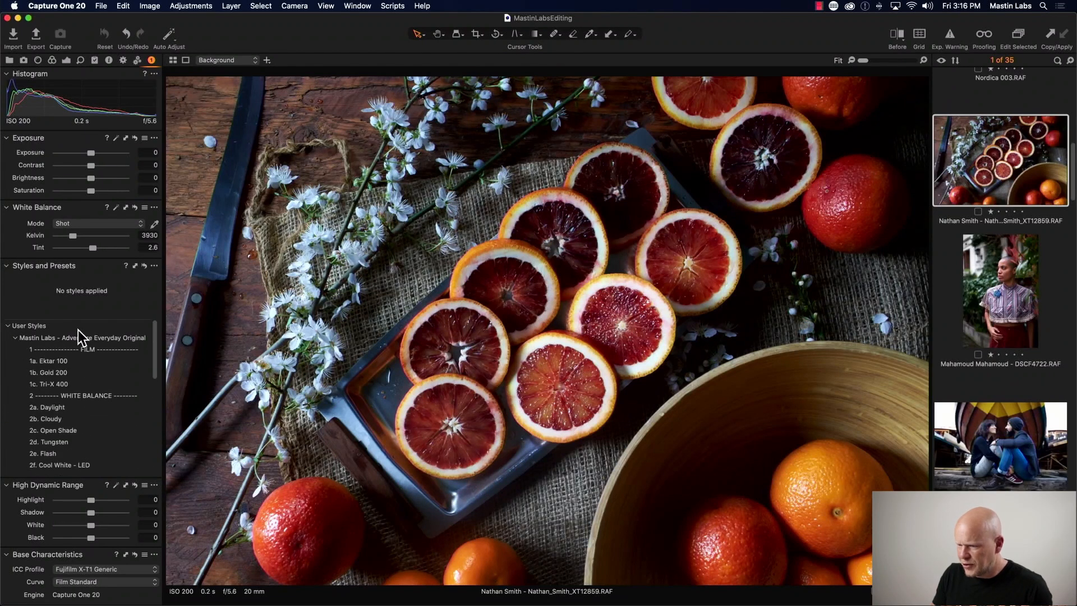
{"action": "left_click", "coordinate": [15, 338]}
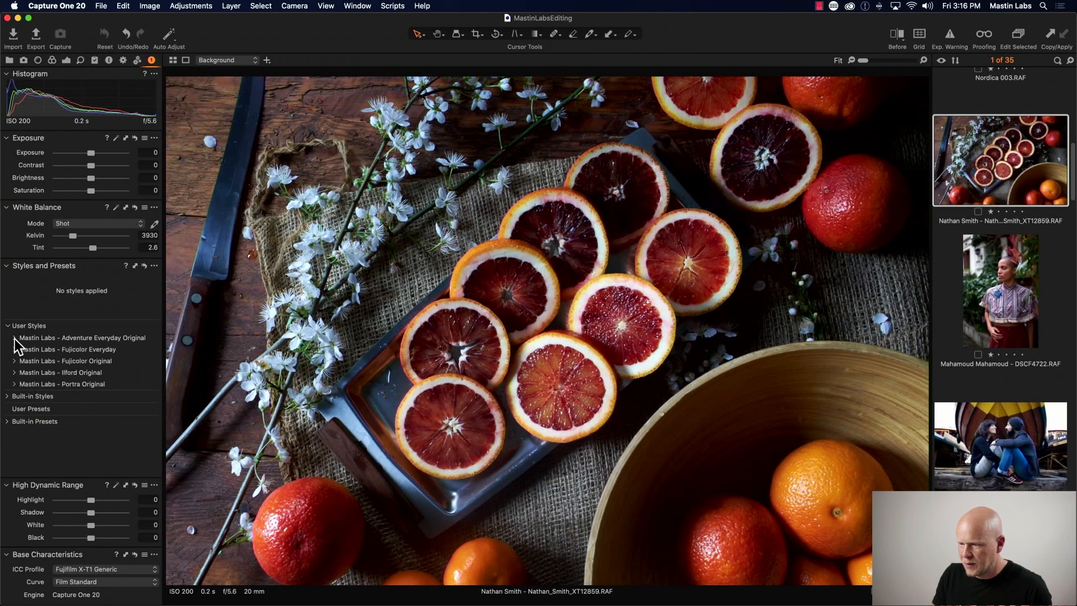
{"action": "left_click", "coordinate": [15, 338]}
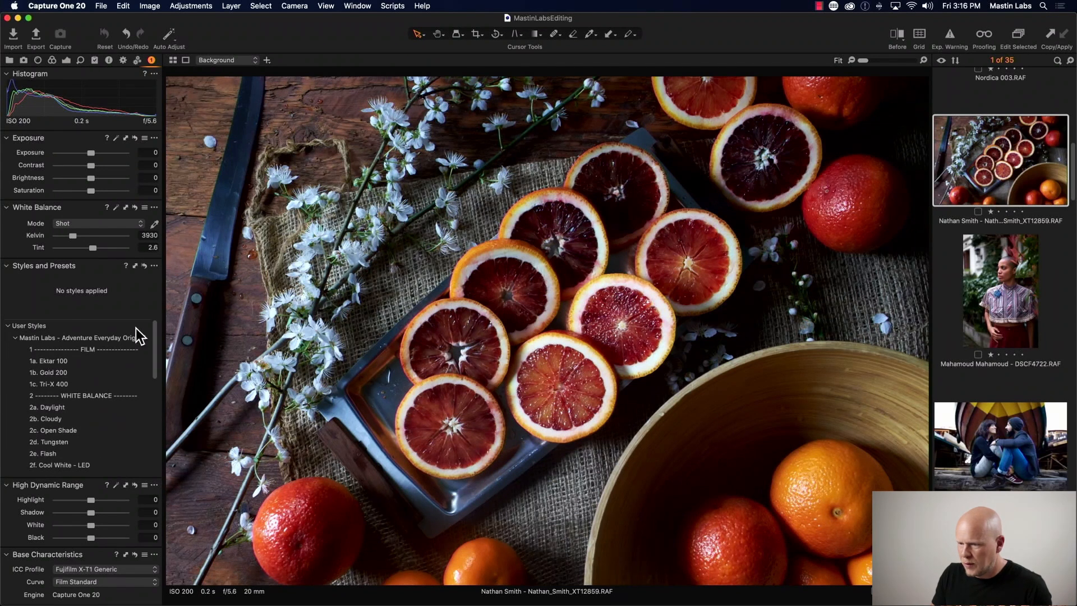
{"action": "left_click", "coordinate": [149, 372]}
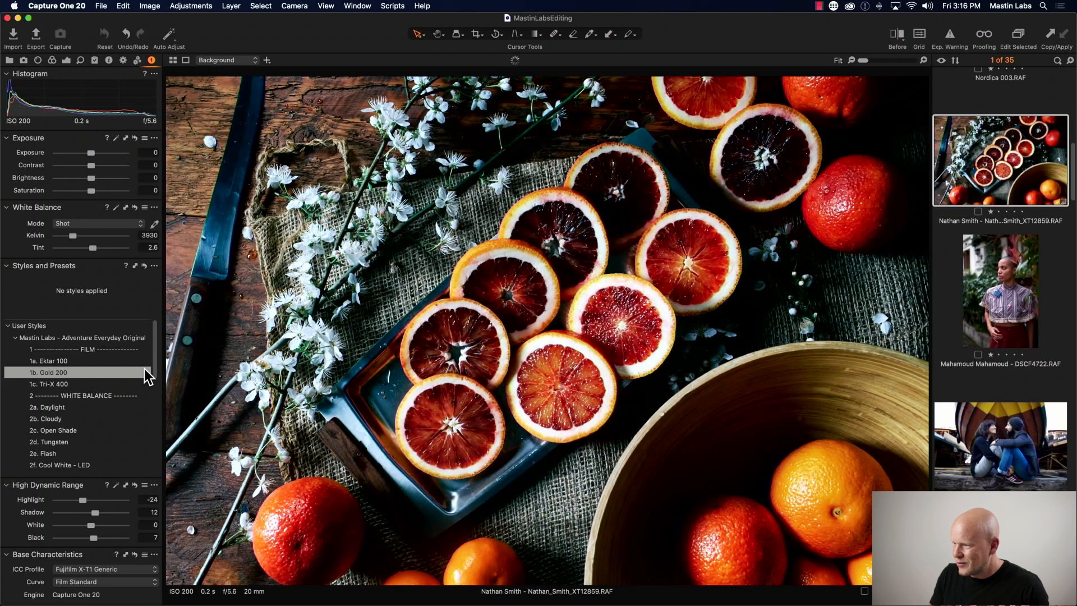
{"action": "left_click", "coordinate": [120, 370]}
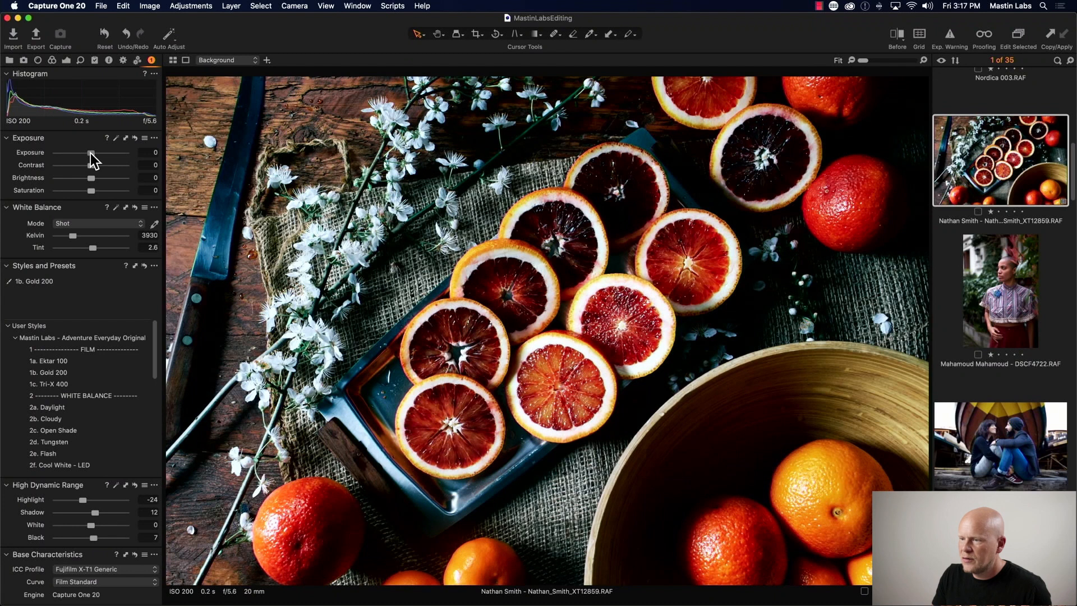
- Raise exposure to 0.54 and set the white balance to about 4535 K with tint about 3.9
{"action": "left_click_drag", "start_coordinate": [91, 153], "coordinate": [96, 154]}
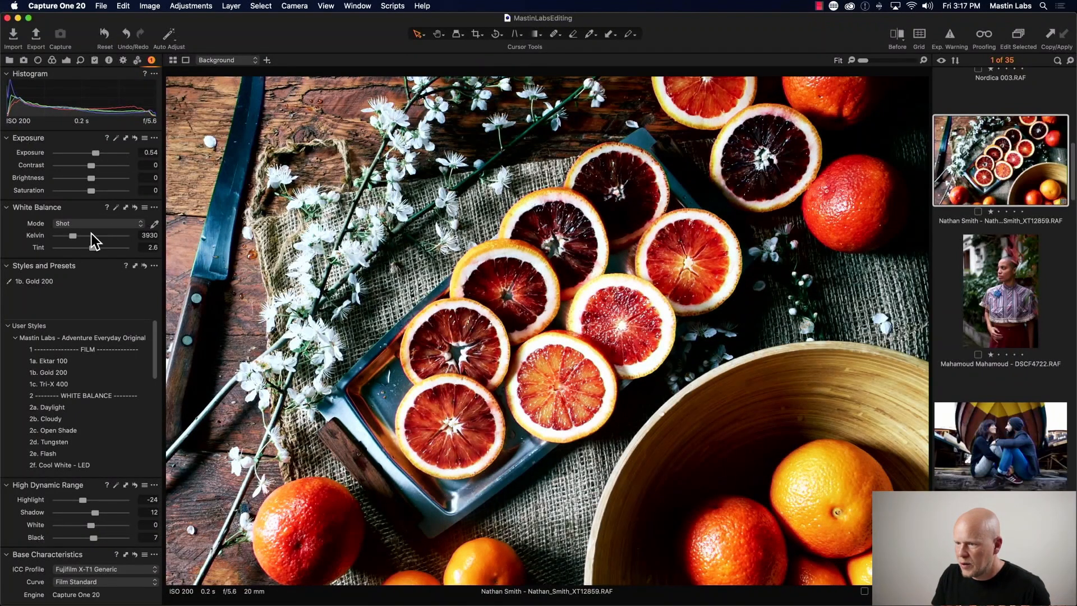
{"action": "left_click_drag", "start_coordinate": [74, 235], "coordinate": [79, 235]}
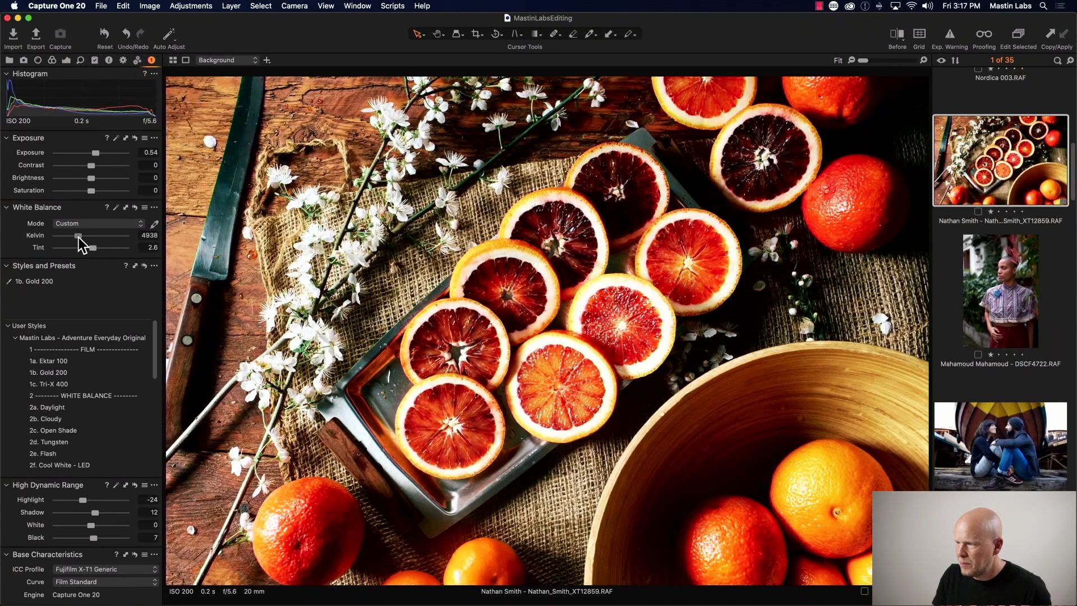
{"action": "left_click_drag", "start_coordinate": [79, 238], "coordinate": [76, 236]}
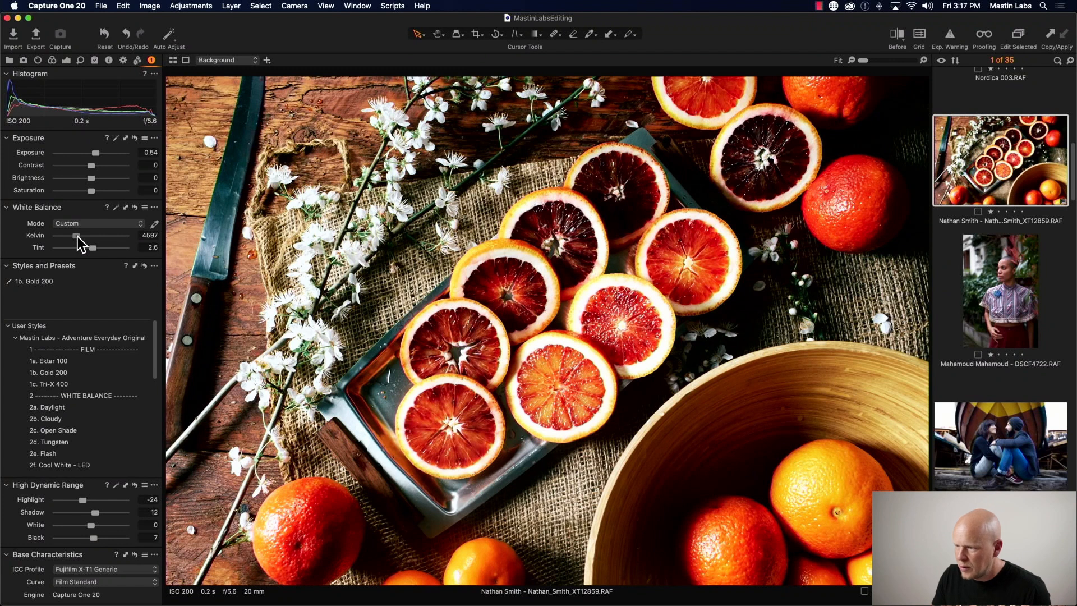
{"action": "left_click_drag", "start_coordinate": [77, 236], "coordinate": [75, 236]}
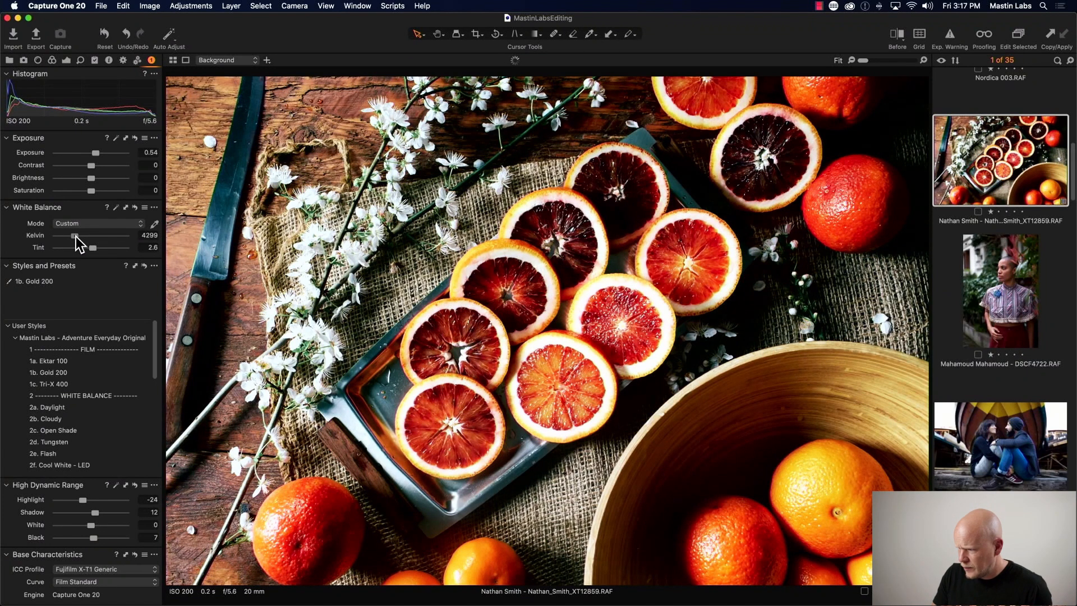
{"action": "left_click_drag", "start_coordinate": [76, 236], "coordinate": [77, 236]}
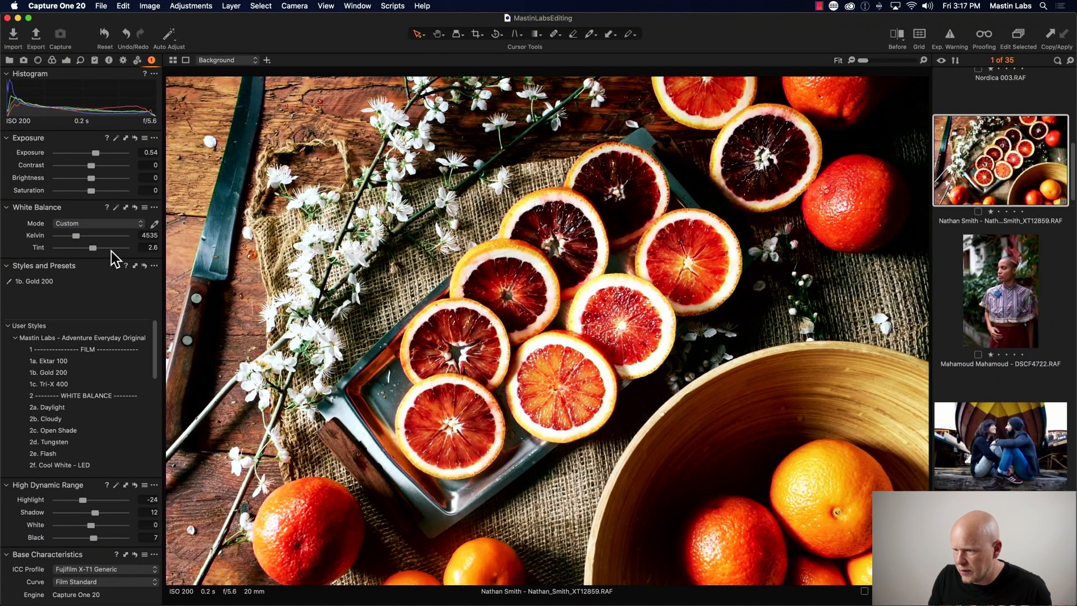
{"action": "left_click_drag", "start_coordinate": [92, 249], "coordinate": [92, 247]}
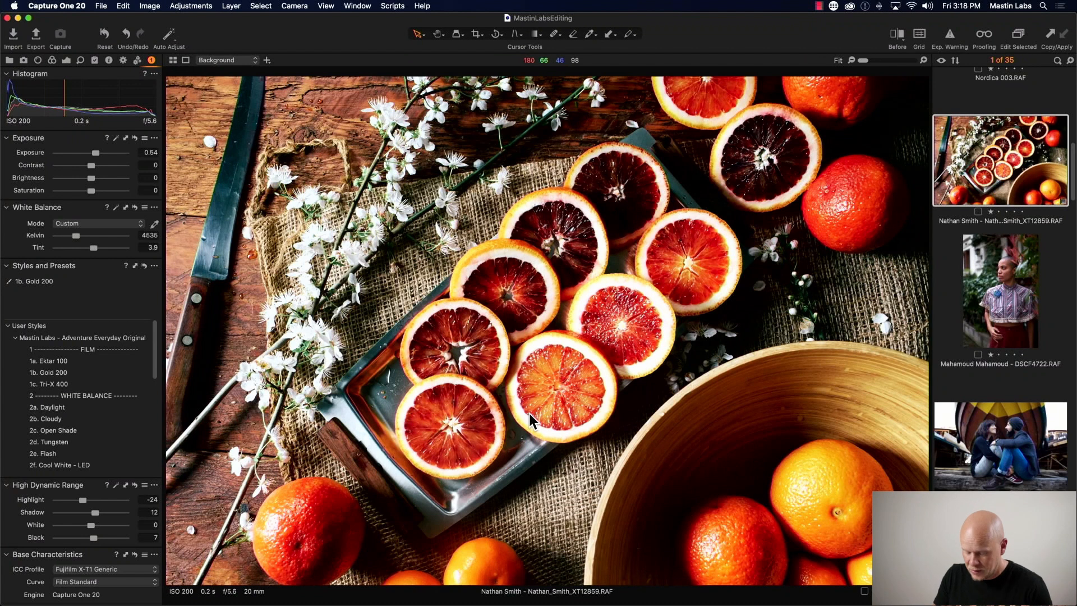
- Briefly toggle the before/after comparison to check the orange photo edit
{"action": "key", "text": "y"}
{"action": "left_click_drag", "start_coordinate": [550, 323], "coordinate": [554, 297]}
{"action": "key", "text": "y"}
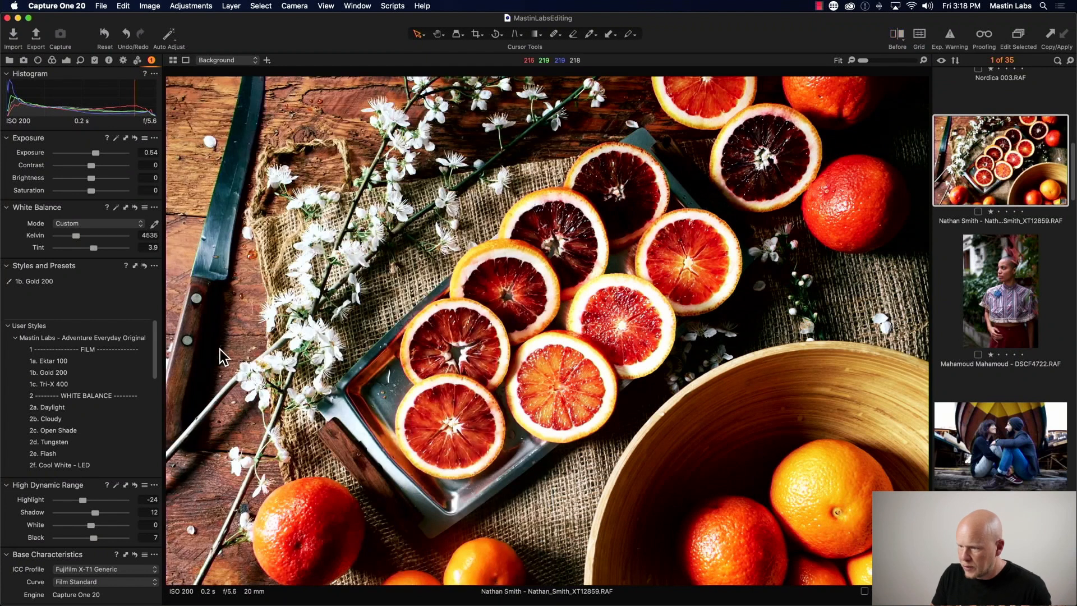
- Add the 3b. All Soft tone style to the orange photo
{"action": "scroll", "coordinate": [155, 359], "scroll_direction": "down", "scroll_amount": 1}
{"action": "left_click_drag", "start_coordinate": [156, 361], "coordinate": [159, 404]}
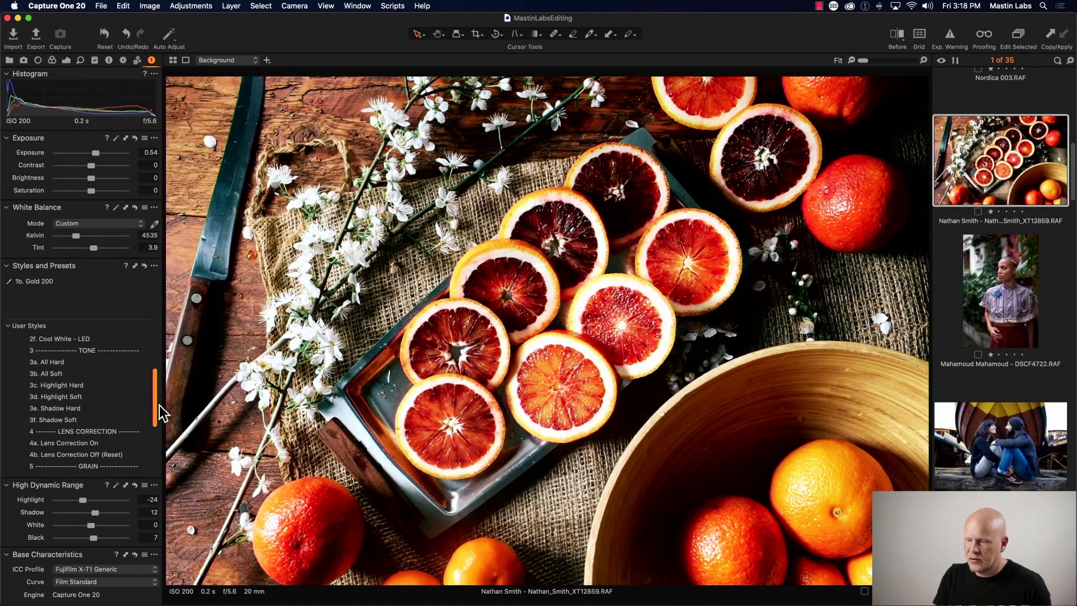
{"action": "left_click_drag", "start_coordinate": [158, 396], "coordinate": [157, 390]}
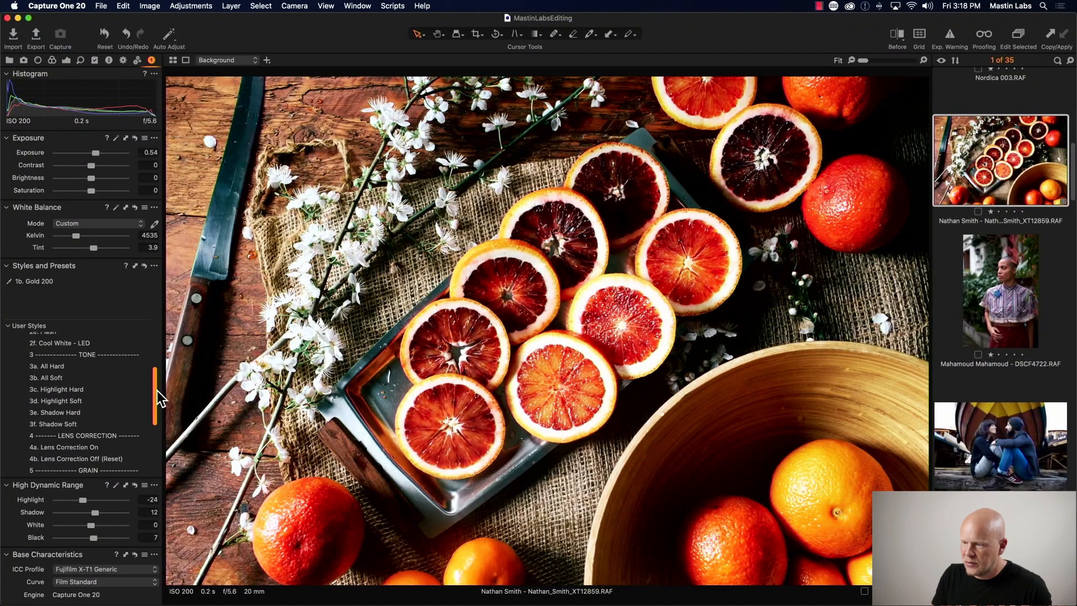
{"action": "left_click", "coordinate": [137, 383]}
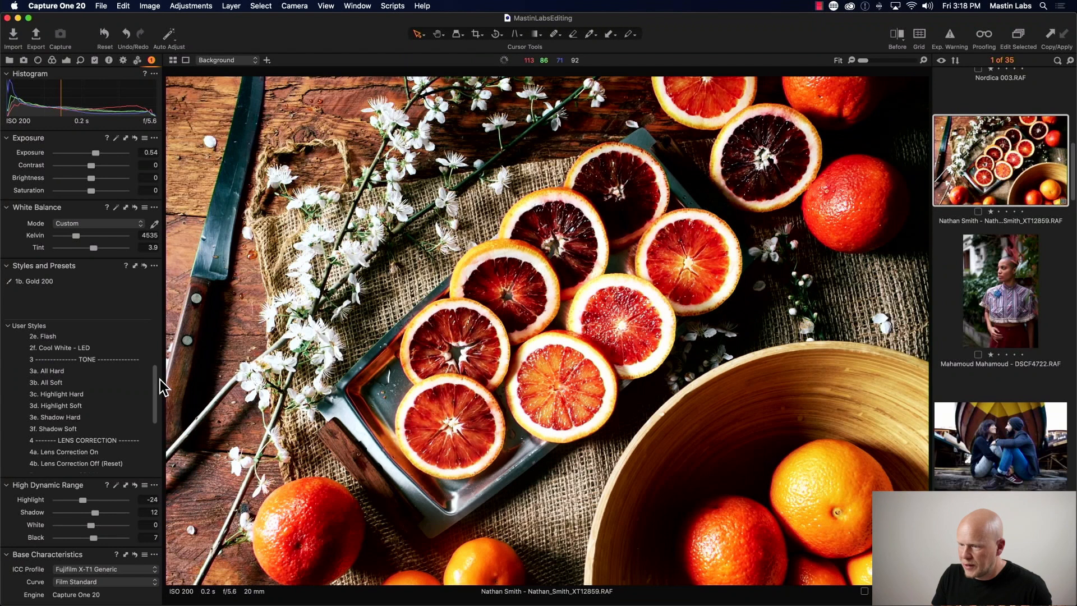
{"action": "left_click", "coordinate": [108, 378]}
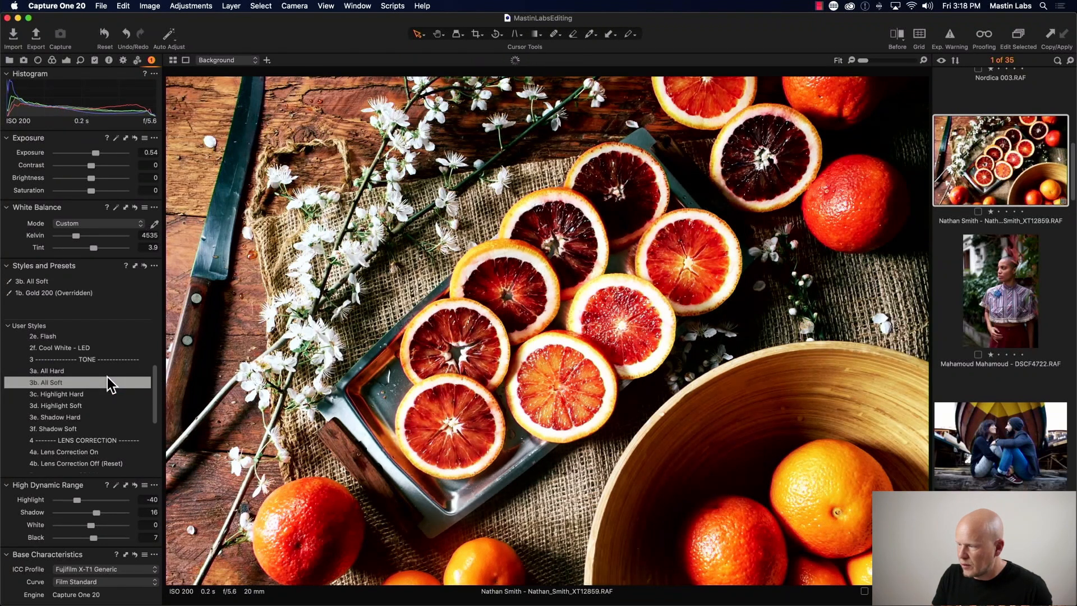
- Compare the edited orange photo against the original by sweeping the before/after divider across it
{"action": "key", "text": "y"}
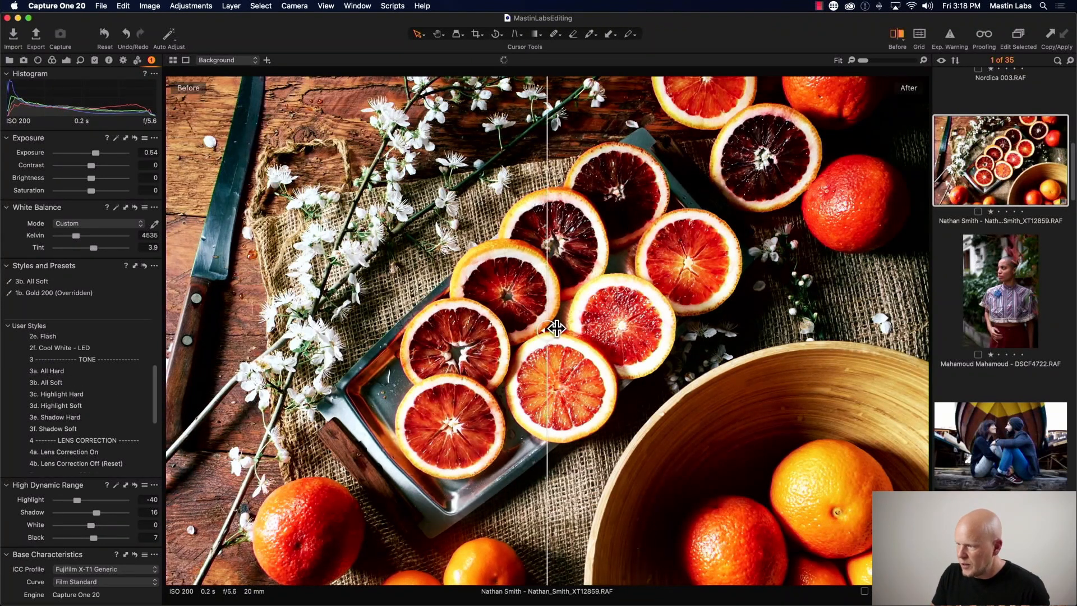
{"action": "left_click_drag", "start_coordinate": [555, 325], "coordinate": [172, 324]}
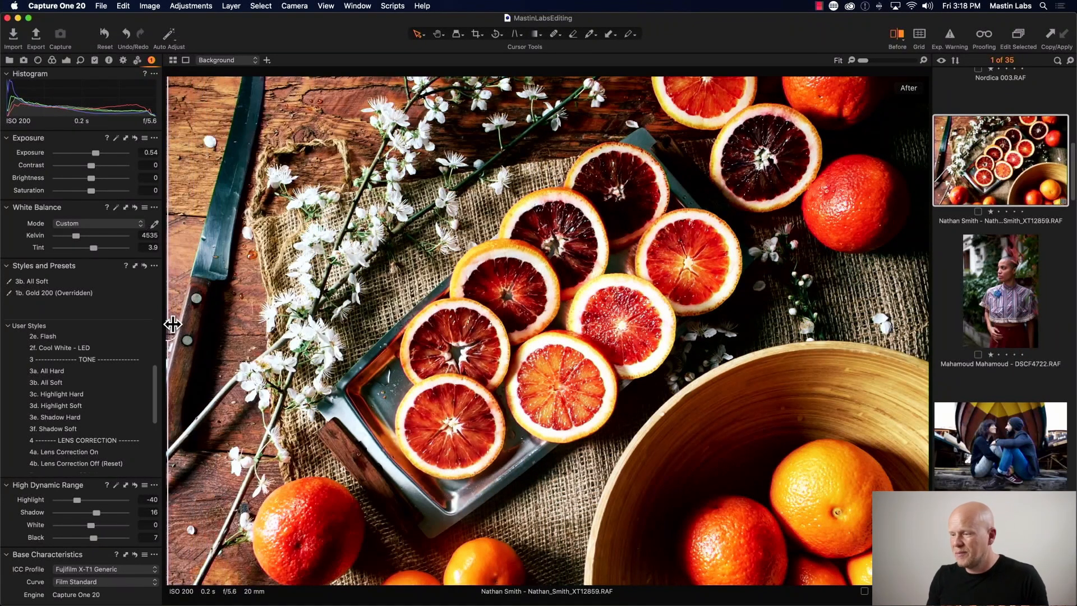